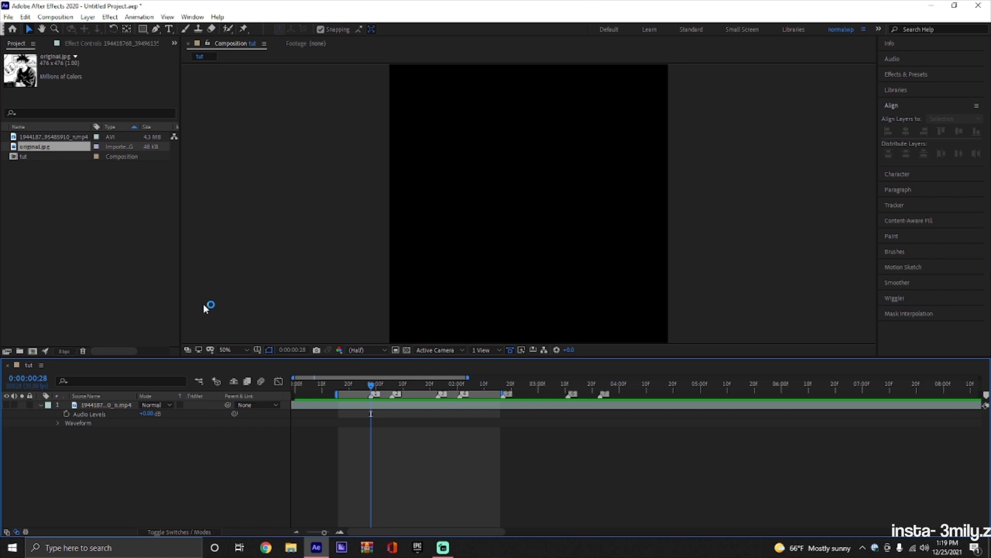
Place original.jpg in the tut composition above the video layer, starting at 0:00:00:28.
{"action": "left_click", "coordinate": [54, 175]}
{"action": "left_click", "coordinate": [44, 147]}
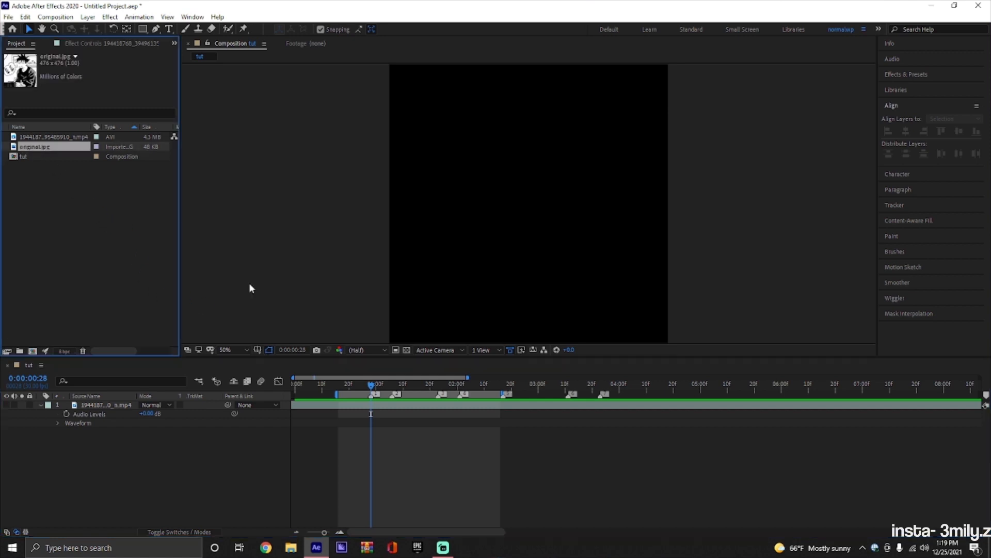
{"action": "mouse_move", "coordinate": [372, 394]}
{"action": "left_mouse_down"}
{"action": "mouse_move", "coordinate": [383, 395]}
{"action": "mouse_move", "coordinate": [359, 411]}
{"action": "mouse_move", "coordinate": [398, 390]}
{"action": "mouse_move", "coordinate": [371, 408]}
{"action": "left_mouse_up"}
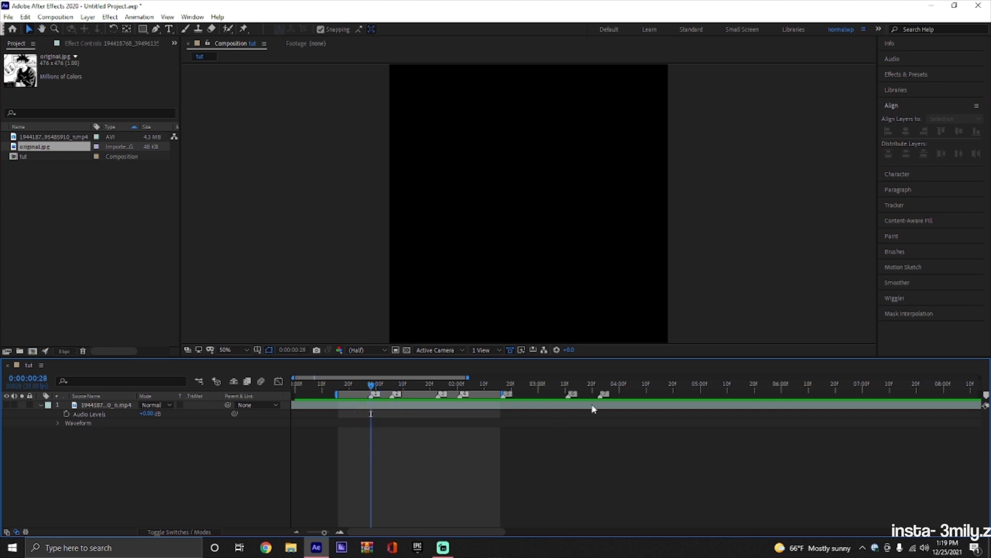
{"action": "left_click_drag", "start_coordinate": [594, 410], "coordinate": [385, 412]}
Scale the image layer to 232% to fill the frame and show the layer switches.
{"action": "key", "text": "s"}
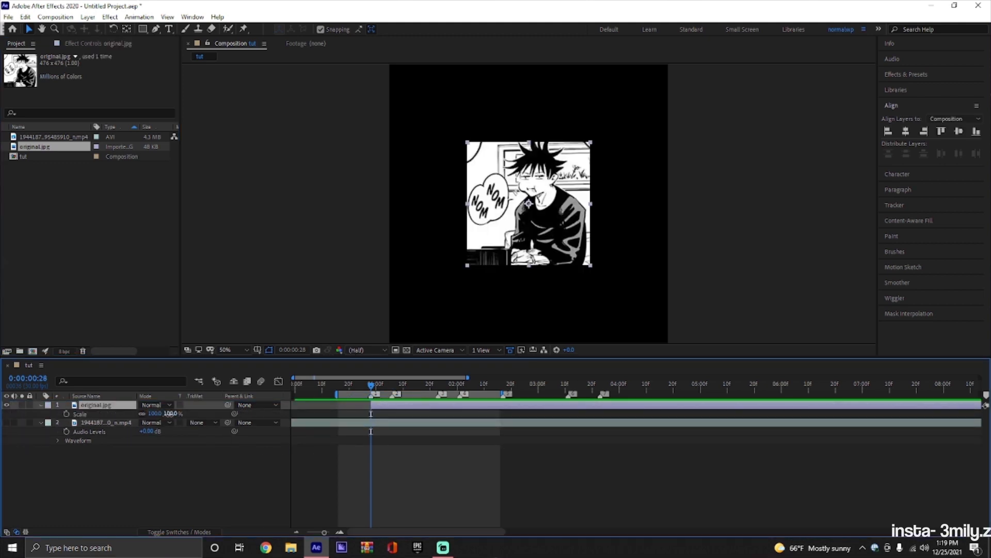
{"action": "left_click_drag", "start_coordinate": [170, 413], "coordinate": [195, 535]}
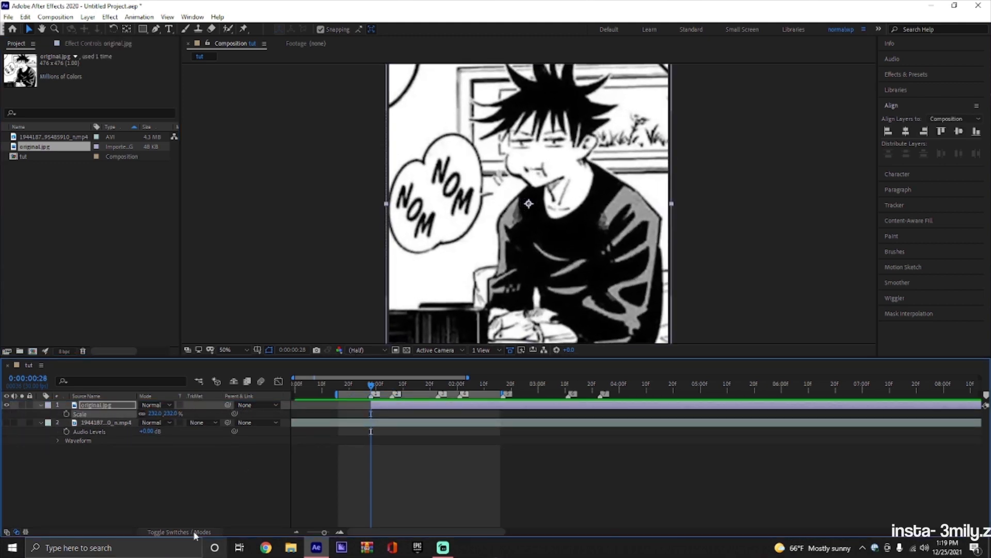
{"action": "left_click", "coordinate": [194, 531]}
{"action": "scroll", "coordinate": [418, 200], "scroll_direction": "down", "scroll_amount": 3}
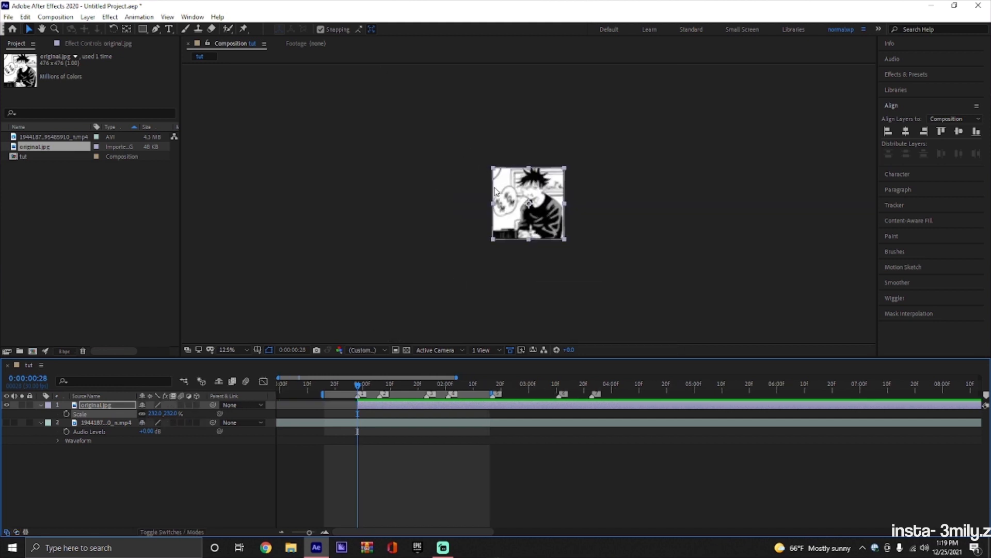
{"action": "scroll", "coordinate": [494, 191], "scroll_direction": "up", "scroll_amount": 2}
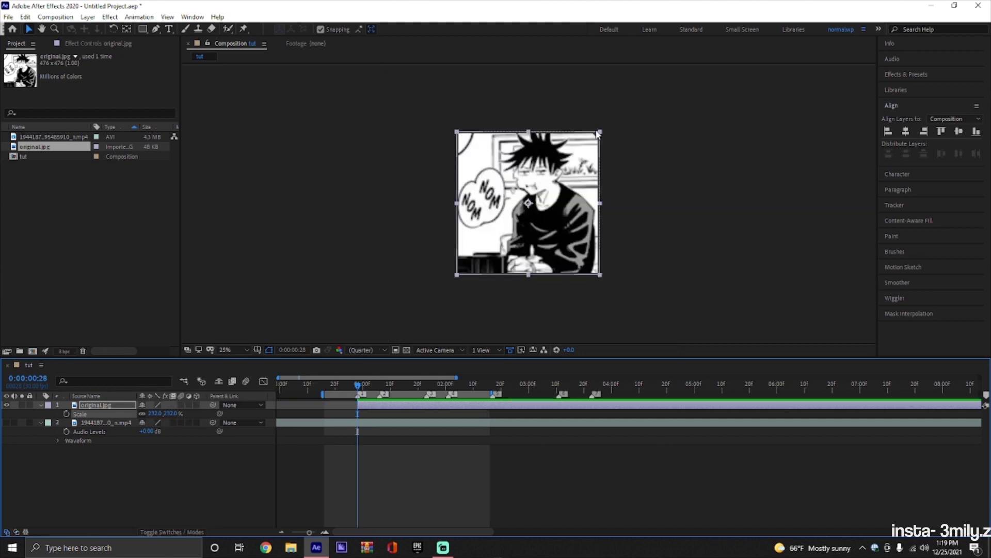
{"action": "scroll", "coordinate": [478, 178], "scroll_direction": "up", "scroll_amount": 1}
Cut the image layer at the marker just after two seconds and delete the remainder.
{"action": "left_click_drag", "start_coordinate": [357, 385], "coordinate": [405, 386]}
{"action": "key", "text": "ctrl+shift+d"}
{"action": "key", "text": "Delete"}
{"action": "left_click", "coordinate": [405, 406]}
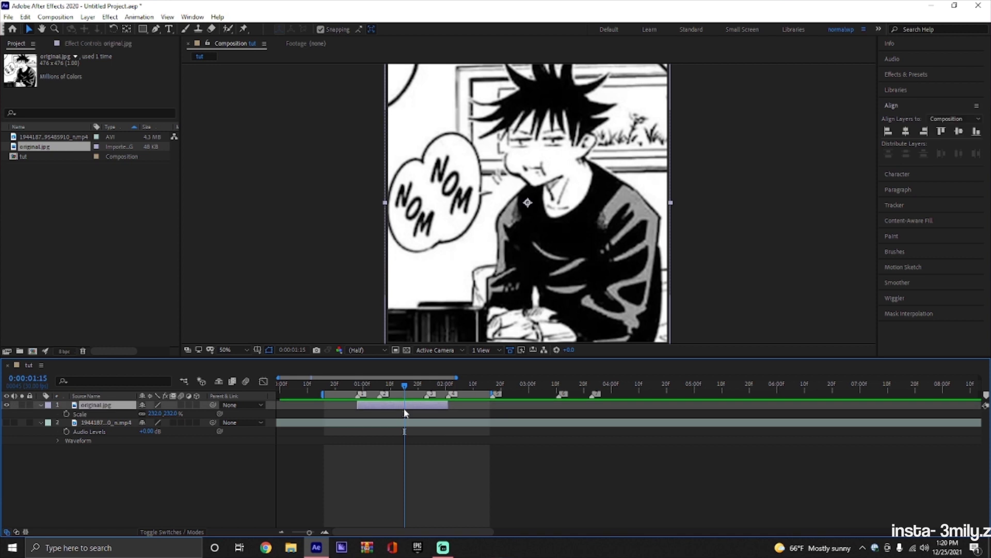
Pre-compose the image layer, moving all attributes into the new composition and adjusting its duration to the layer's time span.
{"action": "right_click", "coordinate": [405, 413]}
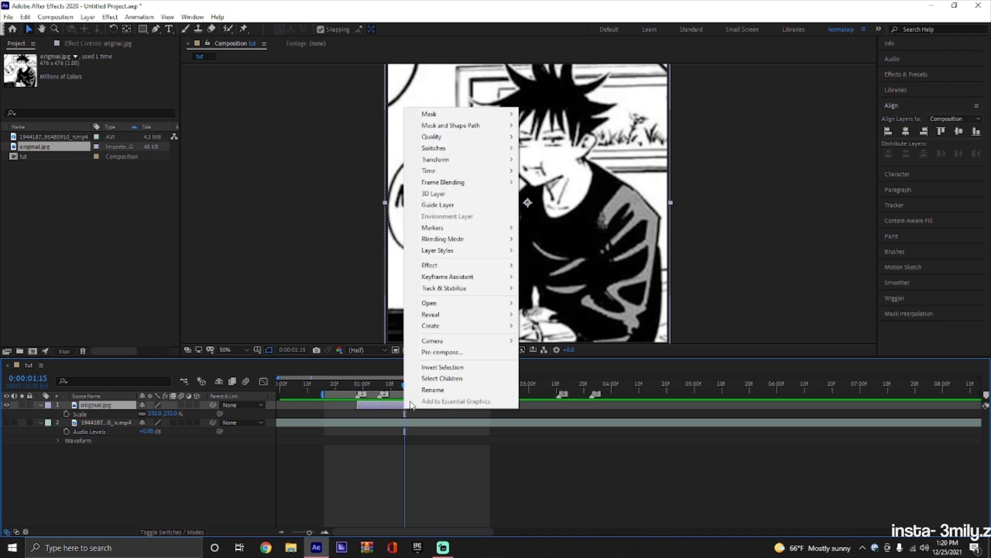
{"action": "left_click", "coordinate": [436, 350]}
{"action": "left_click", "coordinate": [434, 283]}
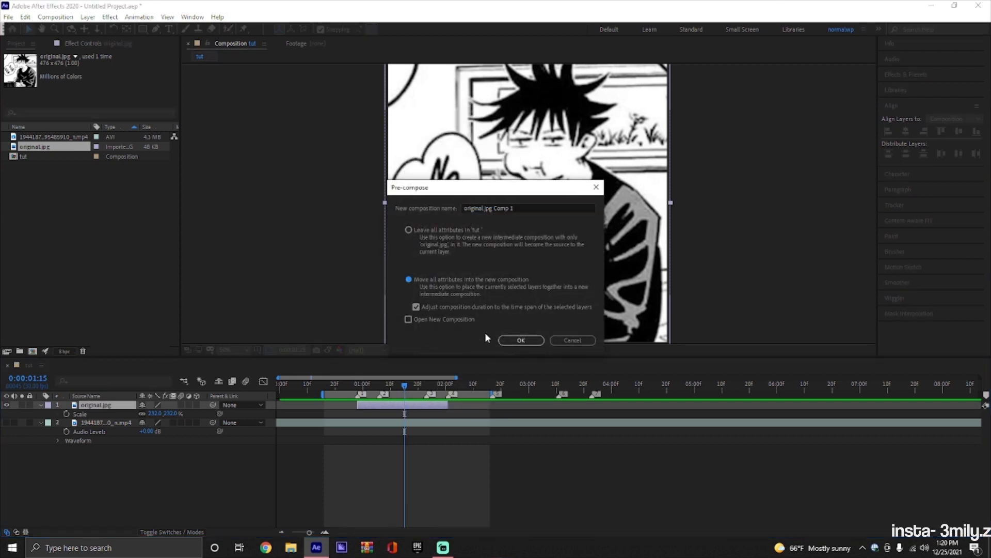
{"action": "left_click", "coordinate": [519, 339]}
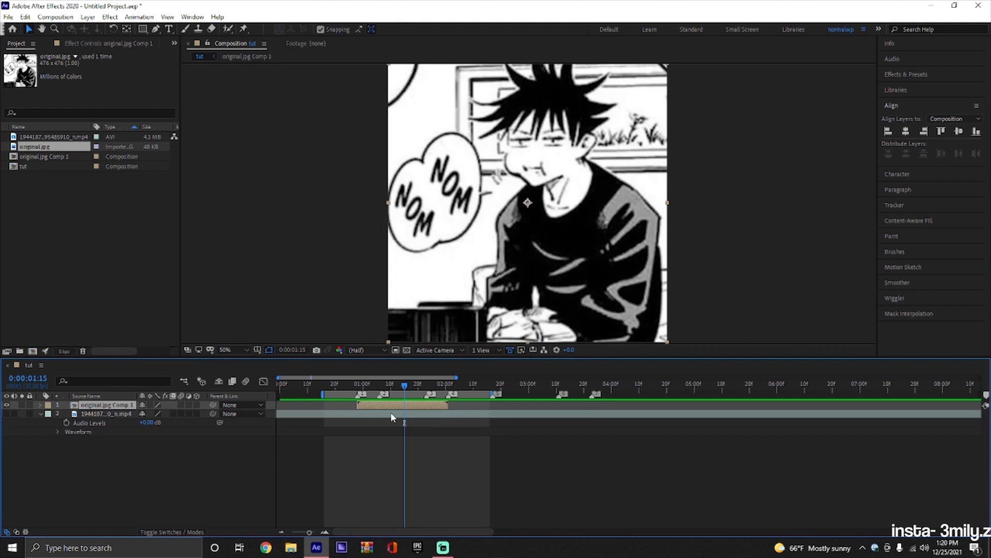
Enable motion blur and 3D for the pre-composed layer and set the preview resolution to Half.
{"action": "left_click", "coordinate": [180, 405]}
{"action": "left_click", "coordinate": [197, 404]}
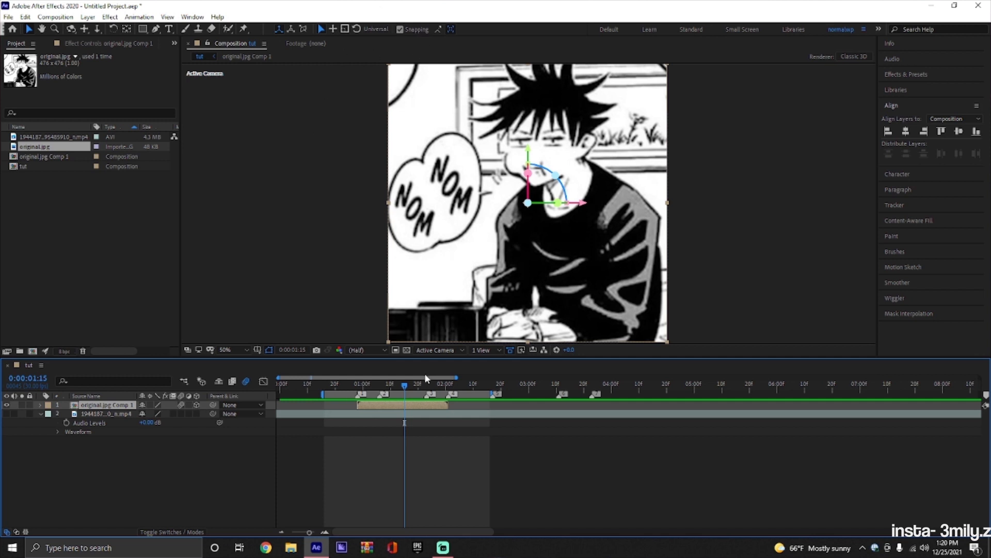
{"action": "left_click", "coordinate": [379, 351]}
{"action": "left_click", "coordinate": [372, 379]}
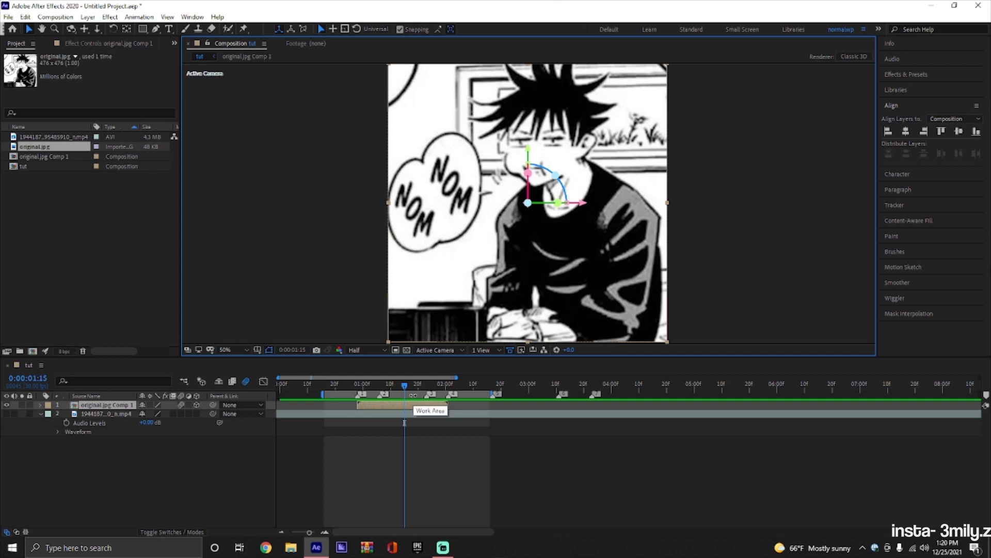
Duplicate the 3D layer until there are six copies and switch the viewer to Custom View 1.
{"action": "key", "text": "ctrl+d"}
{"action": "key", "text": "ctrl+d"}
{"action": "key", "text": "ctrl+d"}
{"action": "key", "text": "ctrl+d"}
{"action": "key", "text": "ctrl+d"}
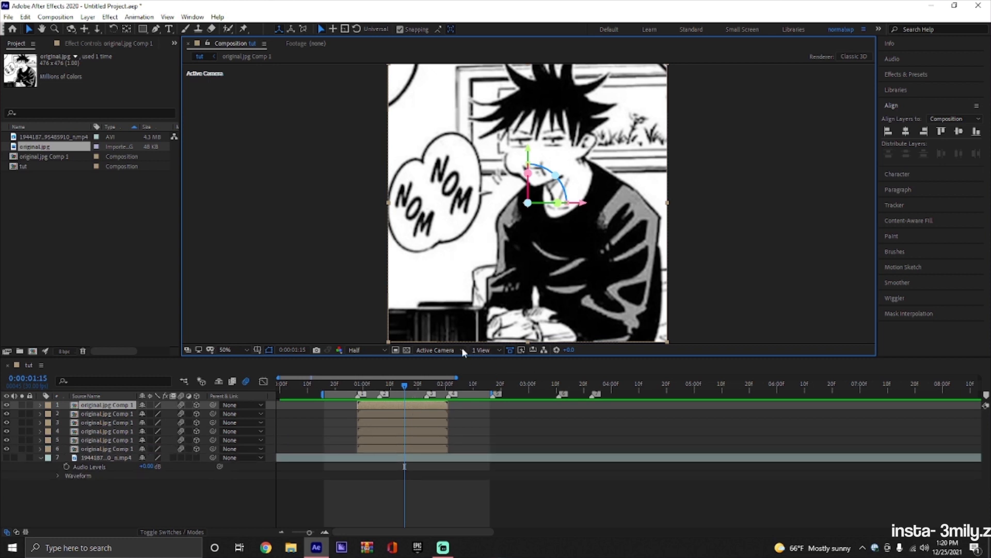
{"action": "left_click", "coordinate": [462, 351]}
{"action": "left_click", "coordinate": [454, 448]}
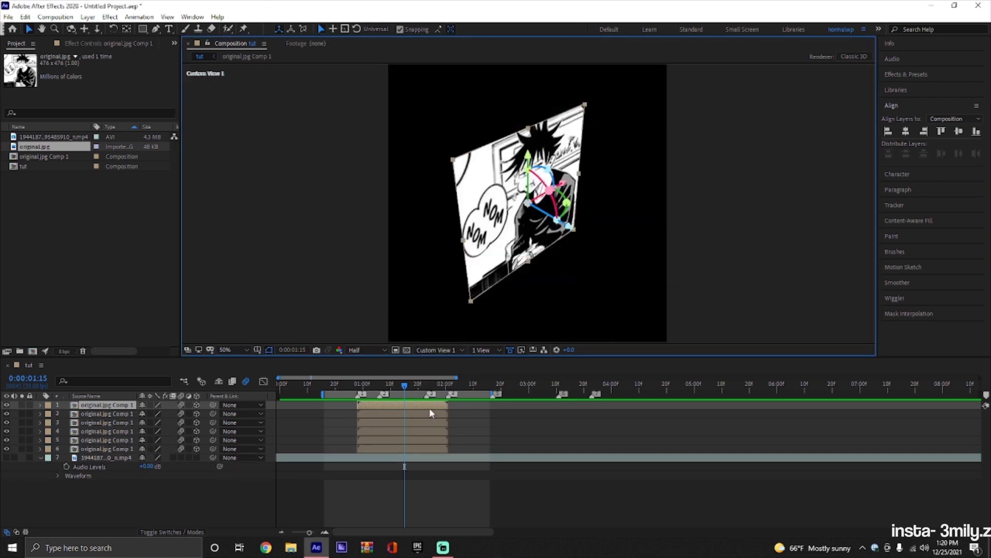
Set layer 1's Y Rotation to -90° and snap it to the front panel's right edge as a cube side.
{"action": "key", "text": "r"}
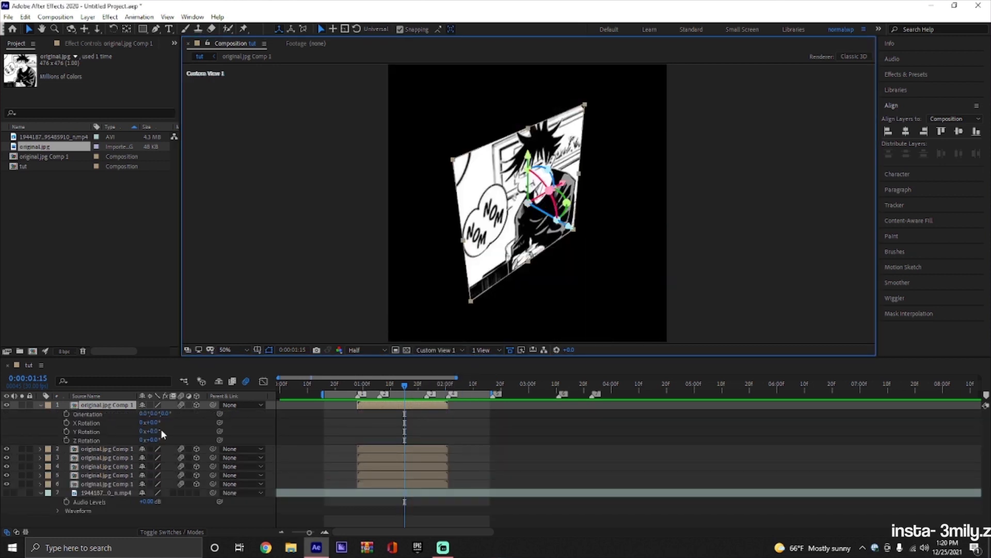
{"action": "left_click", "coordinate": [150, 431]}
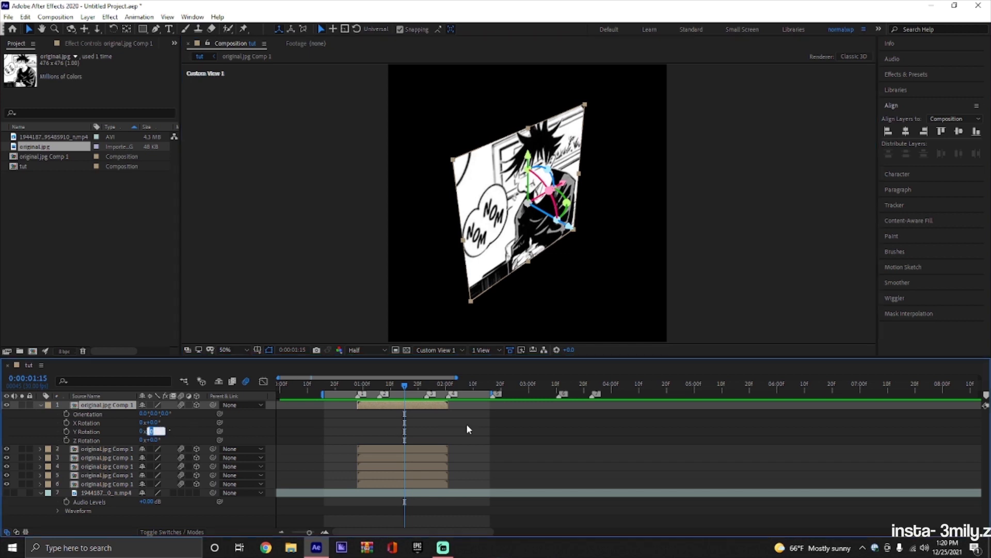
{"action": "type", "text": "-90"}
{"action": "key", "text": "Return"}
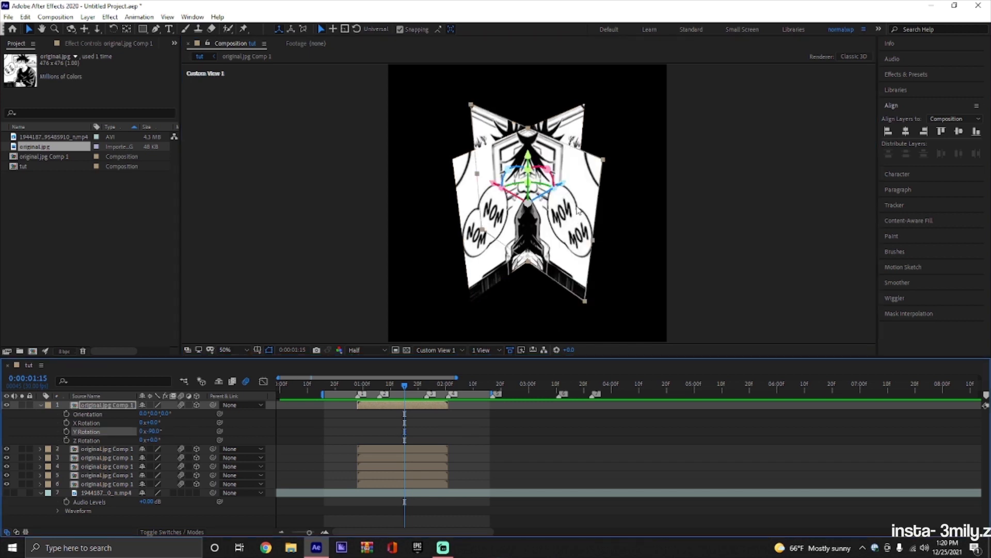
{"action": "left_click_drag", "start_coordinate": [592, 166], "coordinate": [568, 114]}
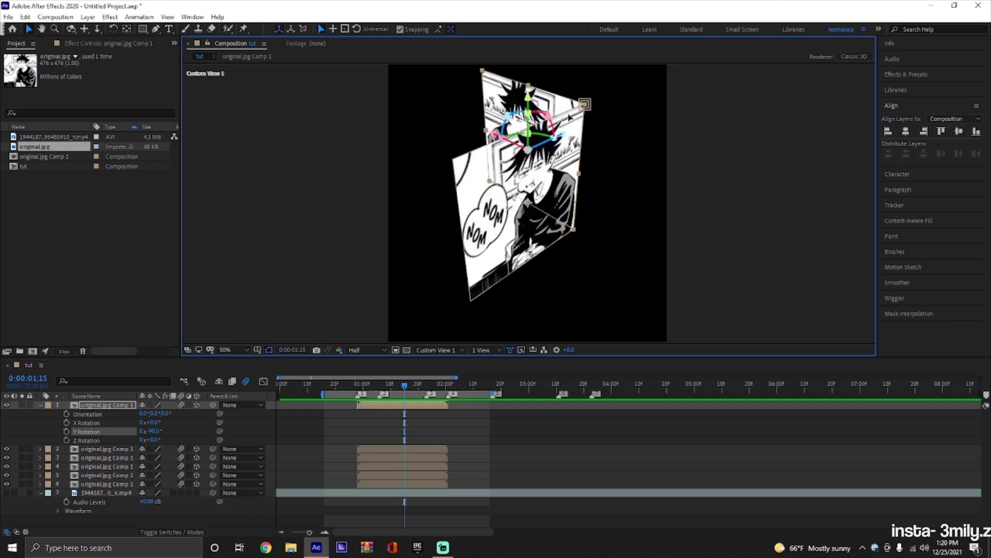
Set layer 2's Y Rotation to -90° and snap it to the front panel's left edge as the opposite side.
{"action": "left_click", "coordinate": [190, 449]}
{"action": "key", "text": "r"}
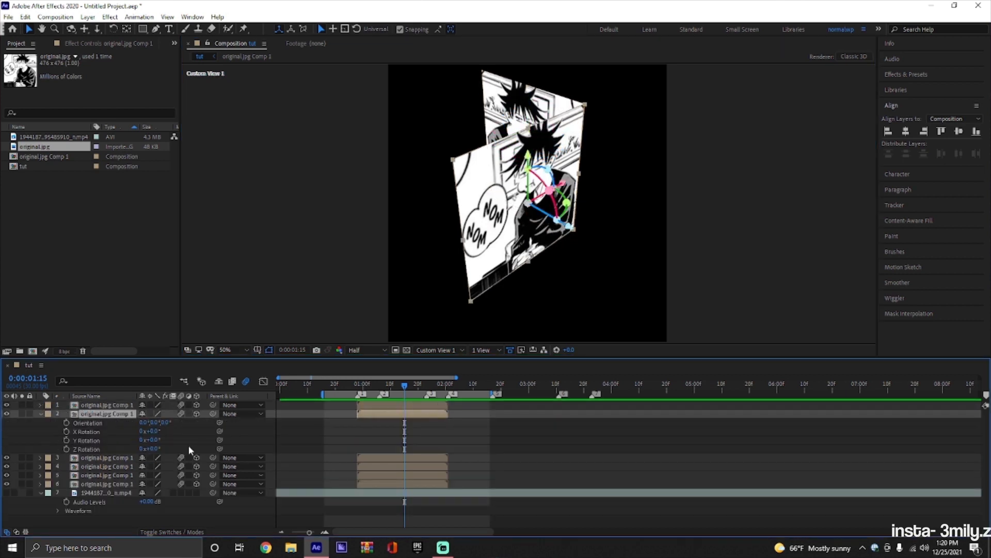
{"action": "left_click", "coordinate": [154, 440]}
{"action": "type", "text": "-90"}
{"action": "key", "text": "Return"}
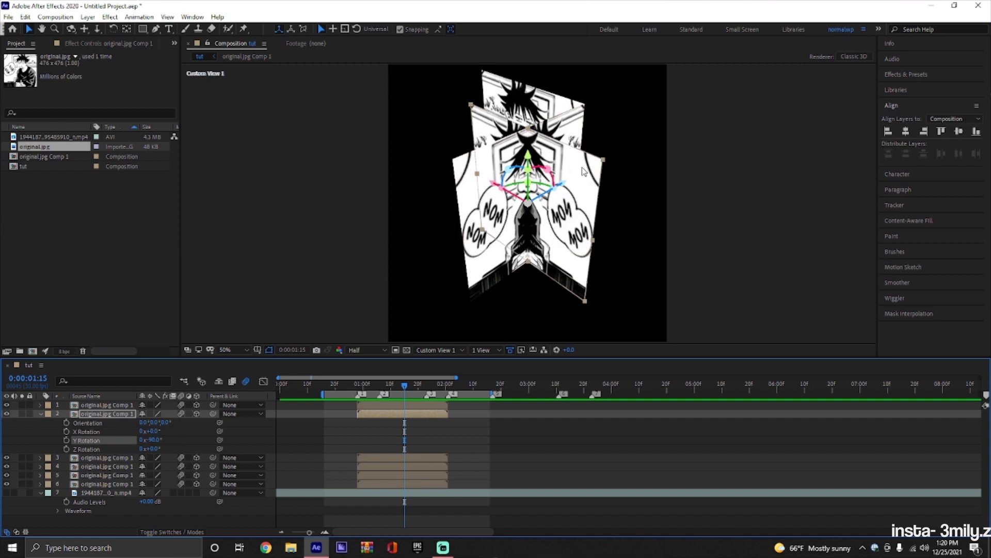
{"action": "left_click_drag", "start_coordinate": [587, 169], "coordinate": [452, 160]}
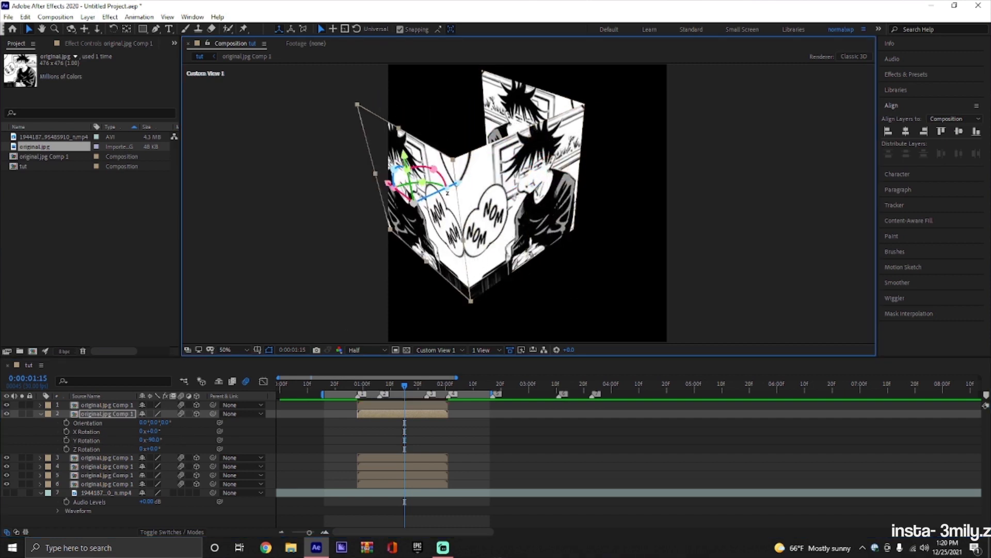
Move layer 3 back and snap it between the far edges of the two side panels as the cube's back face.
{"action": "key", "text": "r"}
{"action": "left_click", "coordinate": [416, 424]}
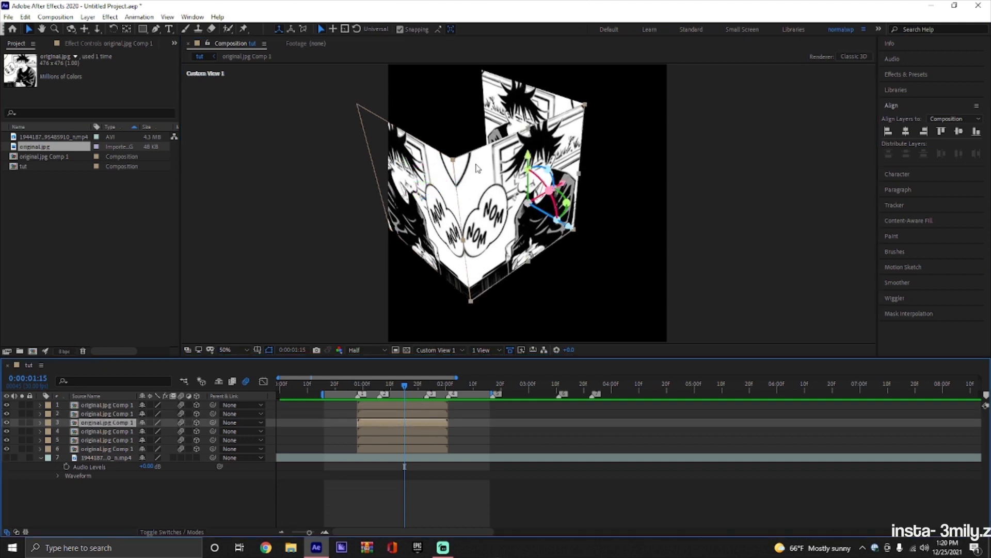
{"action": "left_click_drag", "start_coordinate": [476, 165], "coordinate": [381, 111]}
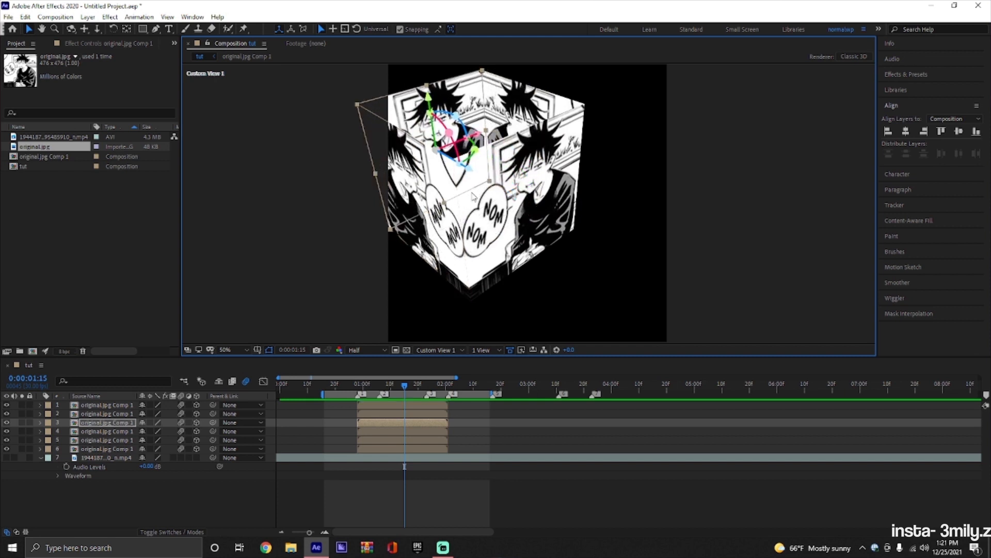
Set layer 4's X Rotation to -90° and snap it onto the upper edges as the cube's top face.
{"action": "left_click", "coordinate": [423, 432]}
{"action": "key", "text": "r"}
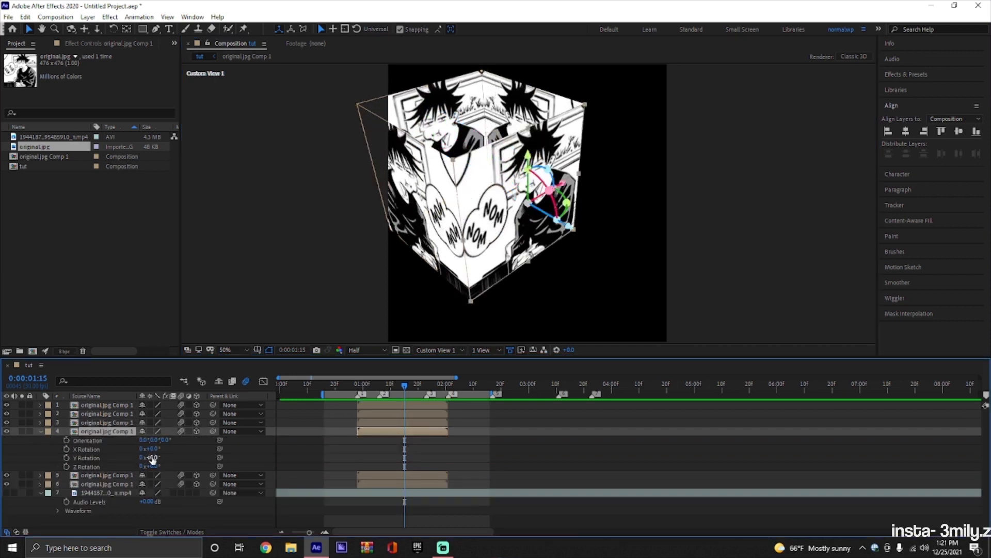
{"action": "left_click", "coordinate": [153, 449]}
{"action": "type", "text": "90"}
{"action": "key", "text": "Return"}
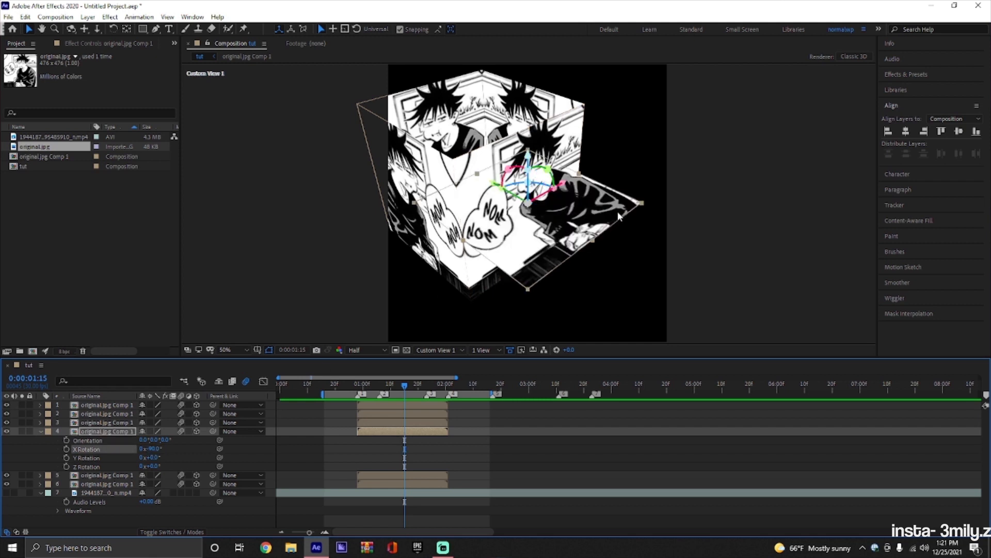
{"action": "left_click_drag", "start_coordinate": [614, 214], "coordinate": [553, 104]}
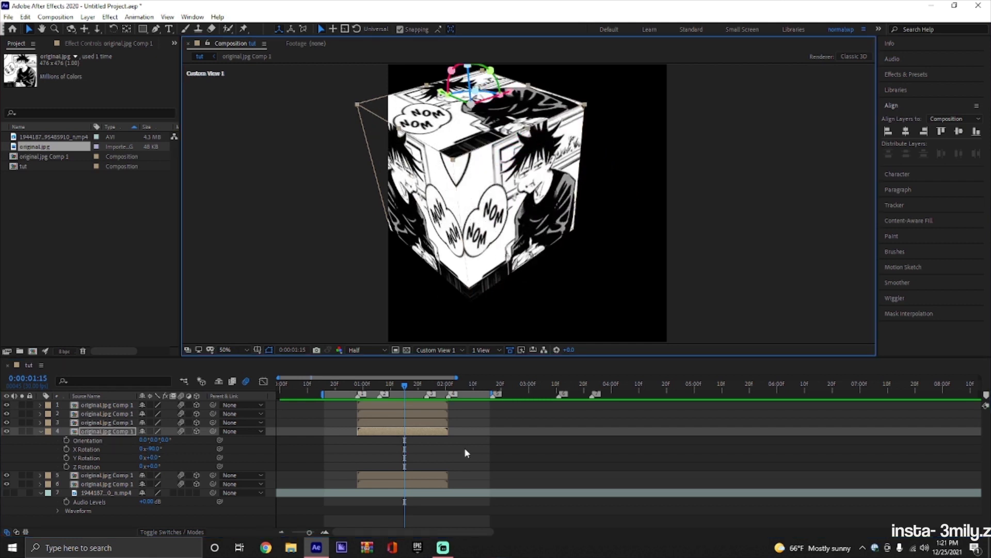
{"action": "key", "text": "r"}
Set layer 5's X Rotation to -90° and snap it to the lower edges as the cube's bottom face.
{"action": "left_click", "coordinate": [434, 443]}
{"action": "key", "text": "r"}
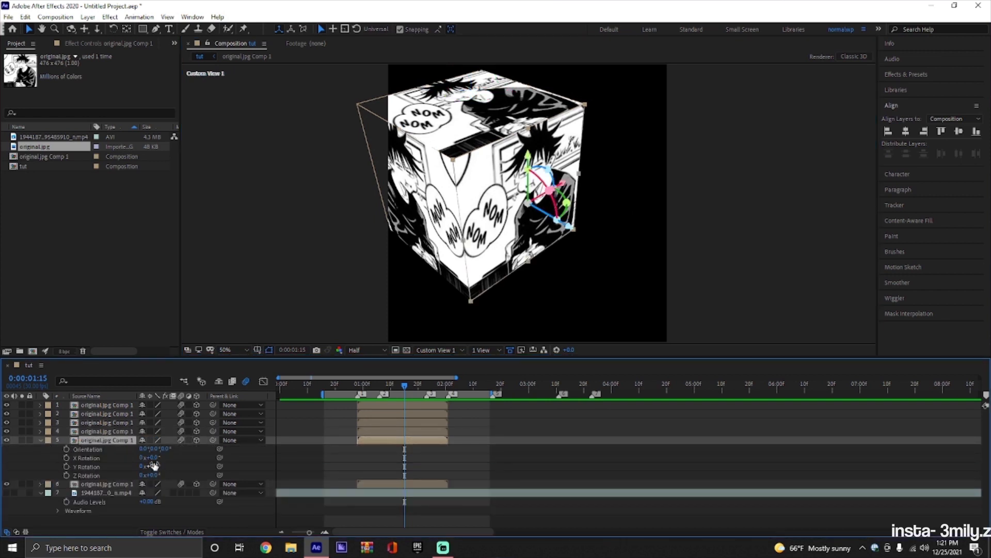
{"action": "left_click", "coordinate": [154, 457]}
{"action": "type", "text": "-90"}
{"action": "key", "text": "Return"}
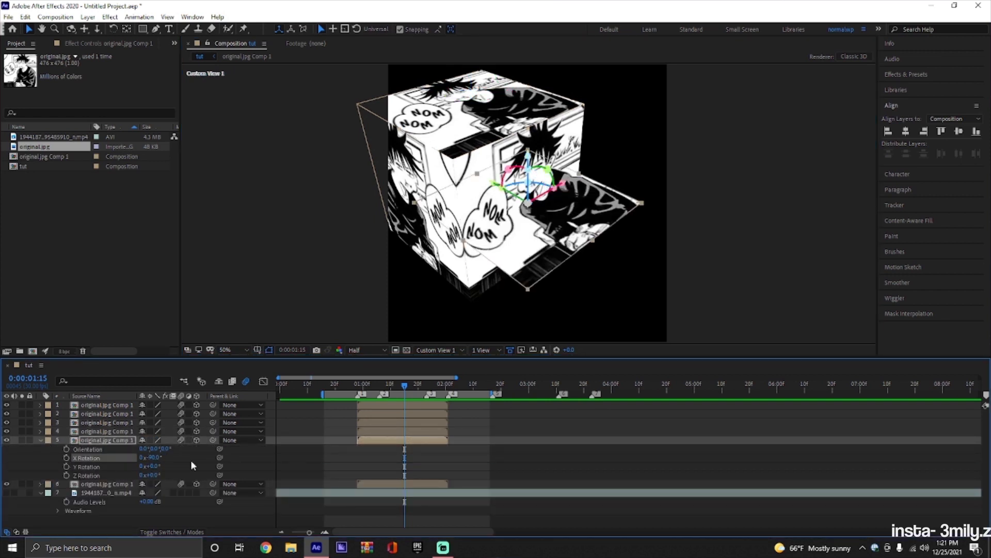
{"action": "left_click_drag", "start_coordinate": [603, 213], "coordinate": [530, 249]}
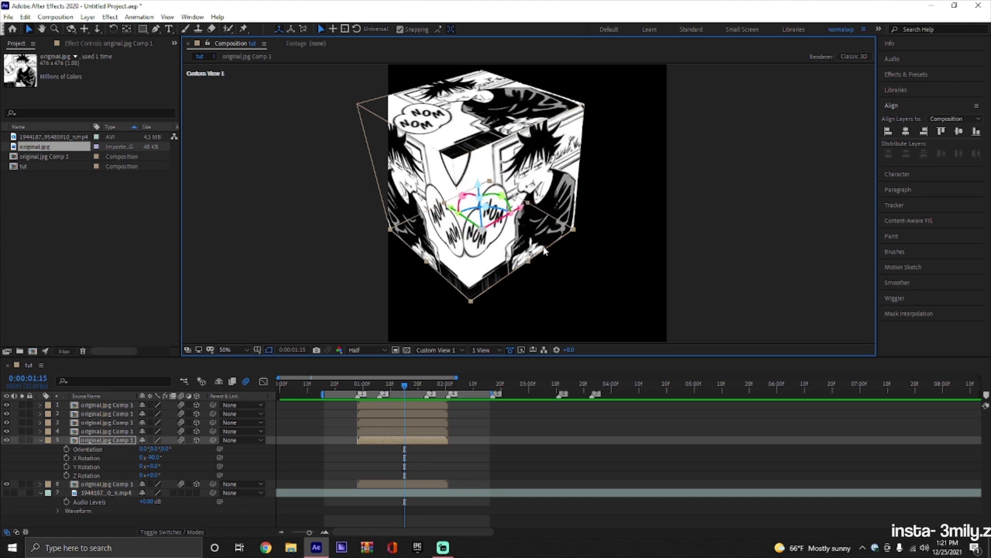
{"action": "key", "text": "r"}
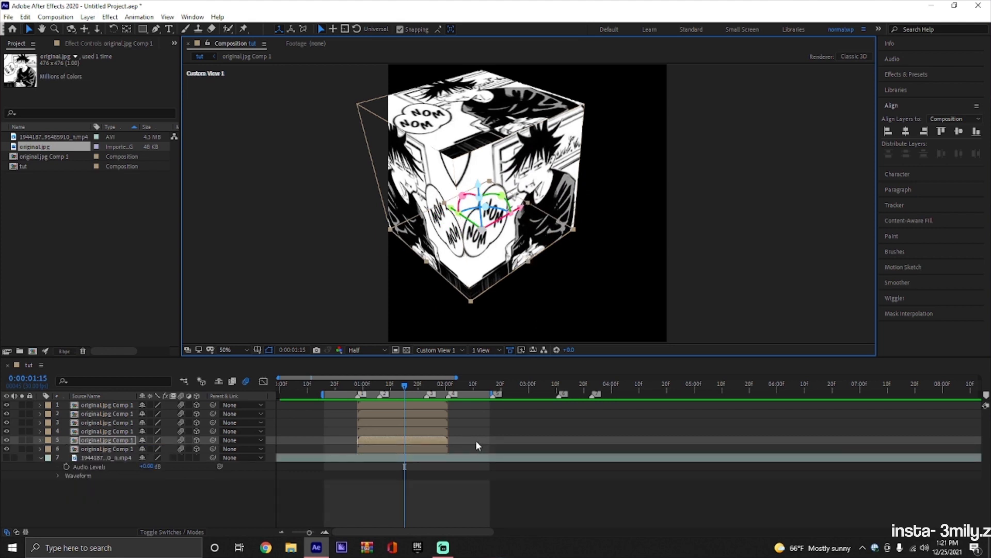
Add a null object to the composition and place it at the top of the layer stack.
{"action": "left_click", "coordinate": [432, 448]}
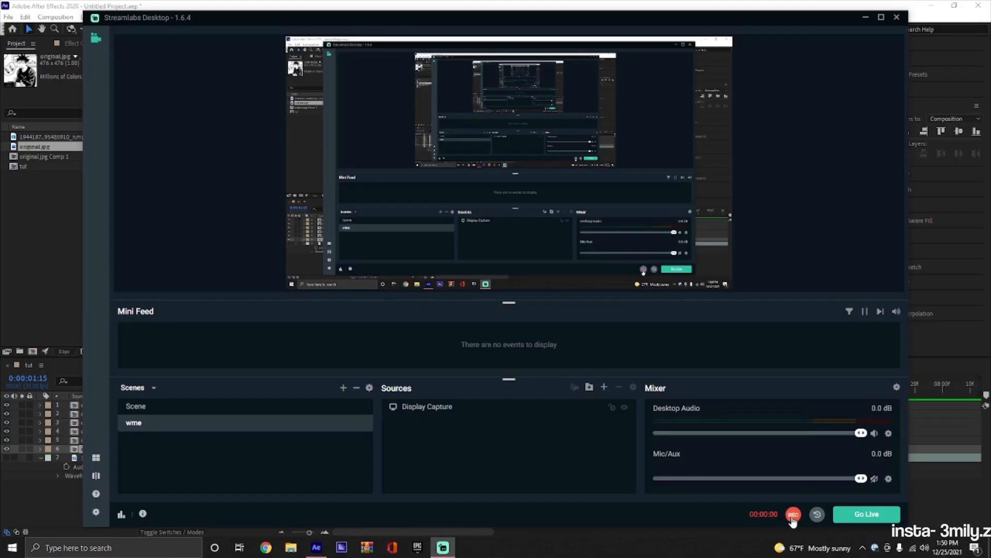
{"action": "left_click", "coordinate": [866, 19]}
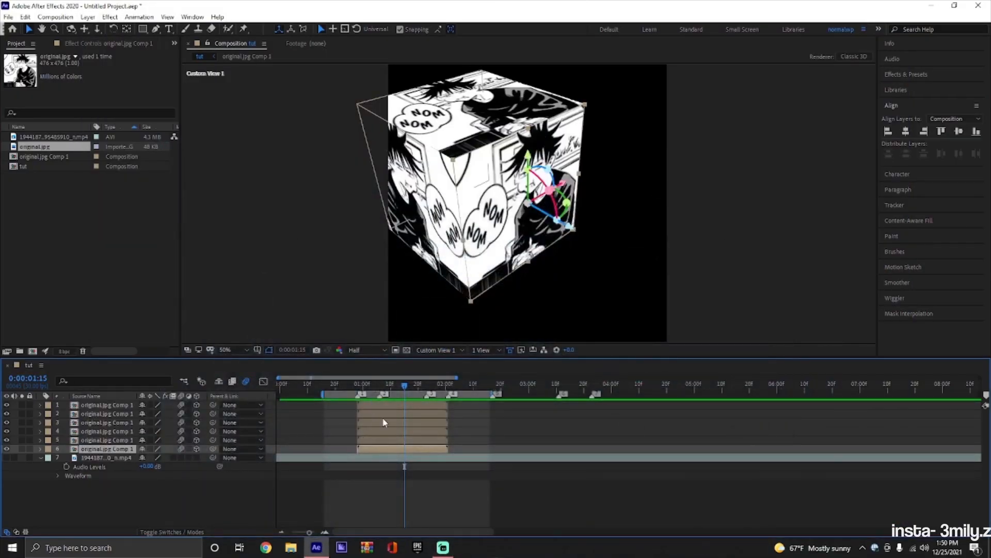
{"action": "left_click_drag", "start_coordinate": [405, 386], "coordinate": [391, 400]}
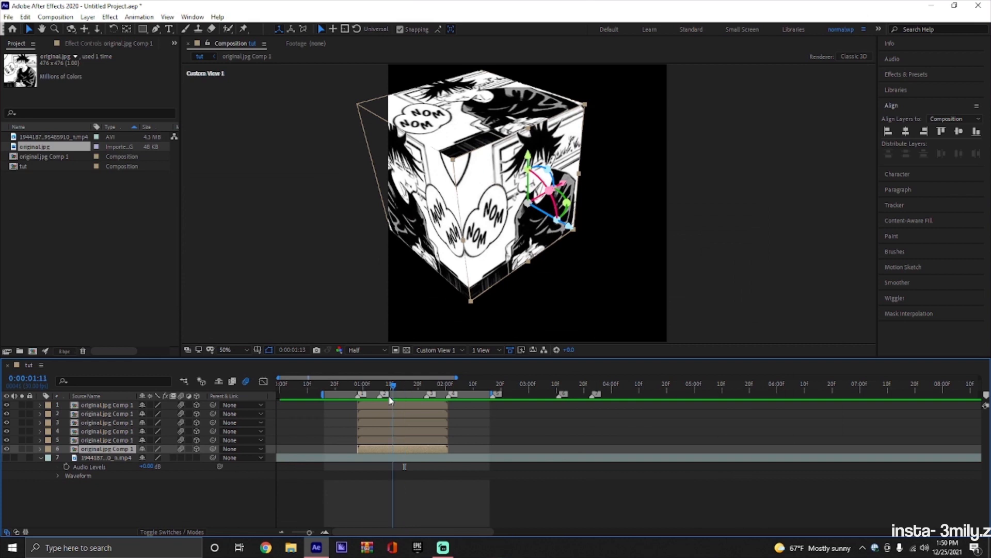
{"action": "right_click", "coordinate": [270, 401]}
{"action": "mouse_move", "coordinate": [274, 408]}
{"action": "left_click", "coordinate": [428, 470]}
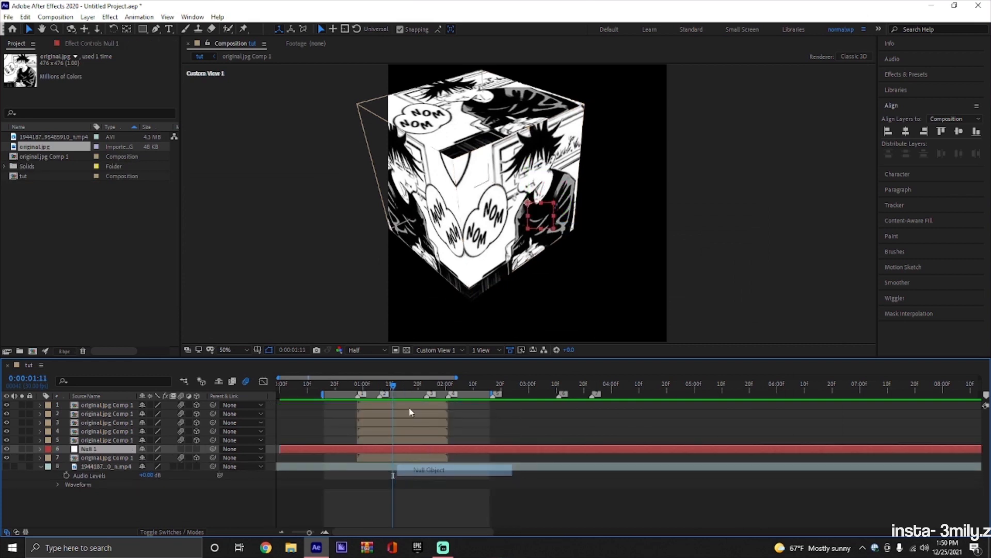
{"action": "left_click_drag", "start_coordinate": [127, 451], "coordinate": [133, 405]}
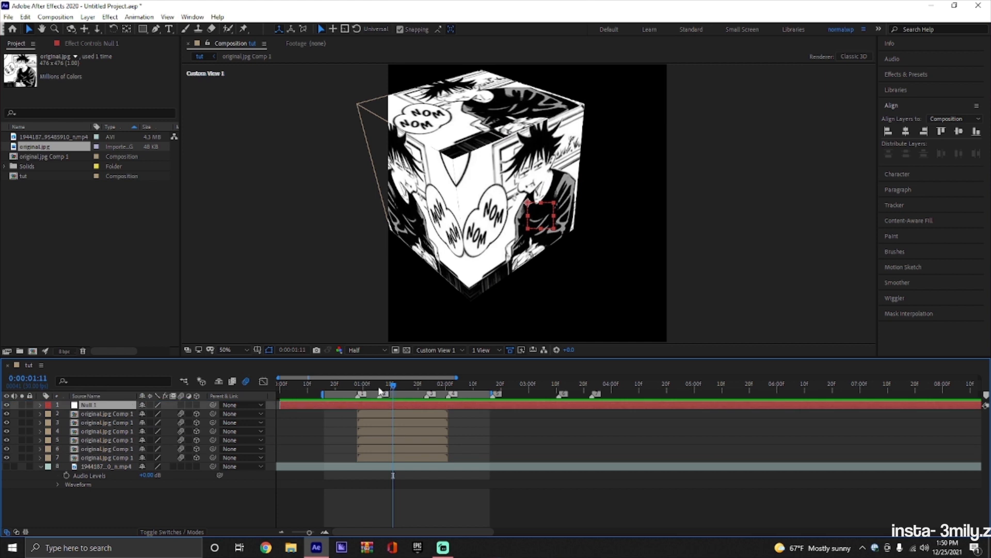
Trim the null layer to the time span of the cube layers, deleting the parts before and after it.
{"action": "left_click_drag", "start_coordinate": [385, 387], "coordinate": [450, 413]}
{"action": "key", "text": "ctrl+shift+d"}
{"action": "key", "text": "ctrl+shift+d"}
{"action": "key", "text": "Delete"}
{"action": "left_click", "coordinate": [343, 411]}
{"action": "key", "text": "Delete"}
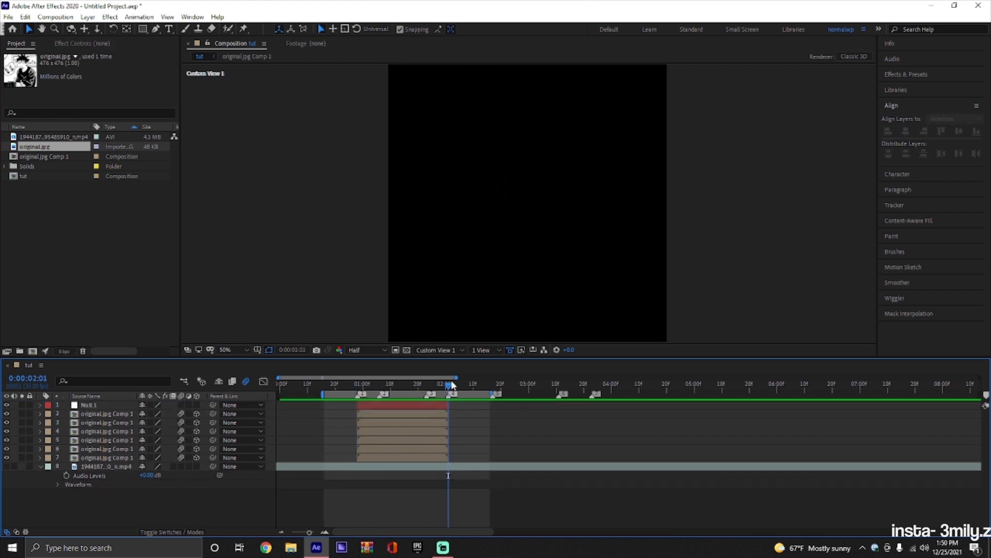
Parent the six original.jpg Comp 1 layers to Null 1 and make the null a 3D layer.
{"action": "left_click", "coordinate": [398, 387]}
{"action": "left_click", "coordinate": [396, 406]}
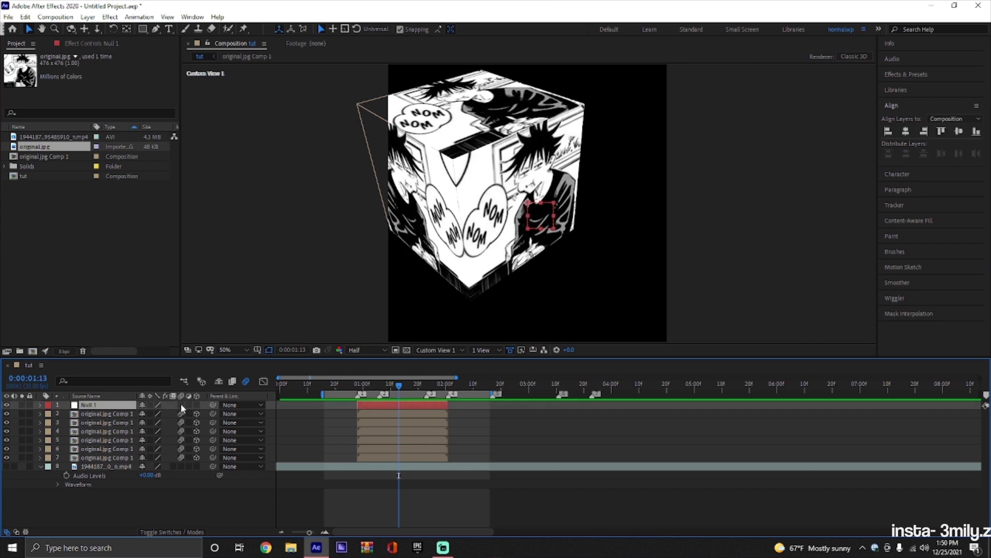
{"action": "left_click", "coordinate": [129, 414]}
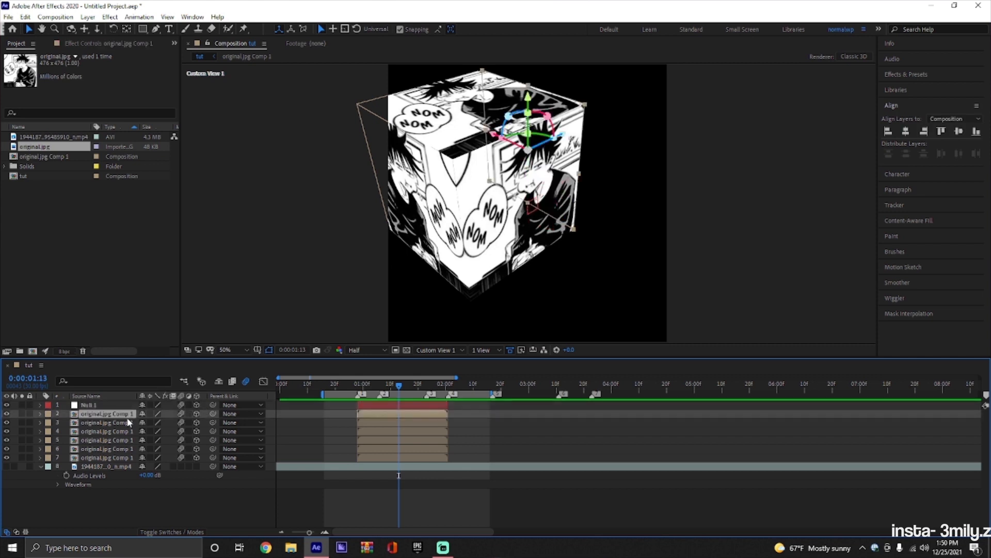
{"action": "left_click", "coordinate": [116, 456], "text": "shift"}
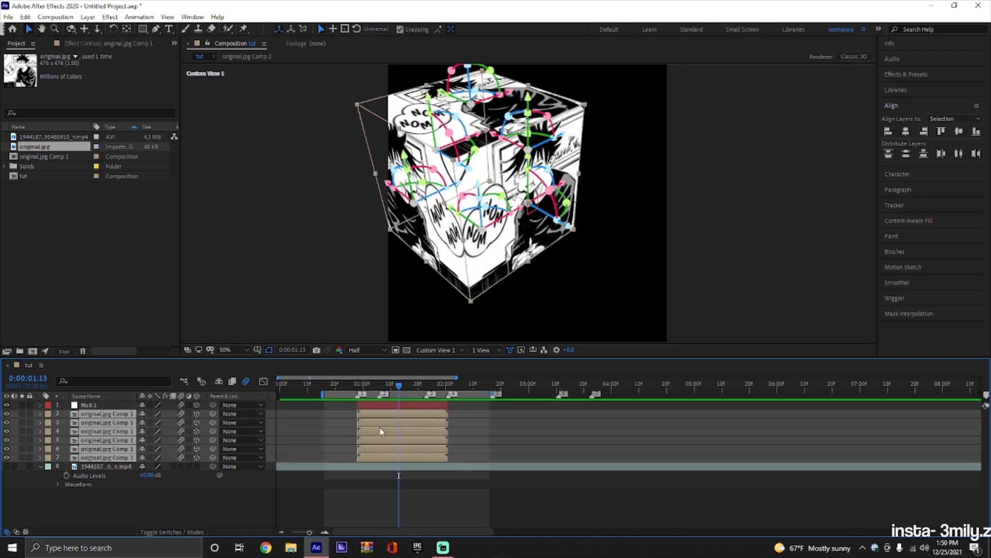
{"action": "mouse_move", "coordinate": [213, 413]}
{"action": "left_mouse_down"}
{"action": "mouse_move", "coordinate": [214, 422]}
{"action": "mouse_move", "coordinate": [210, 405]}
{"action": "left_mouse_up"}
{"action": "left_click", "coordinate": [419, 407]}
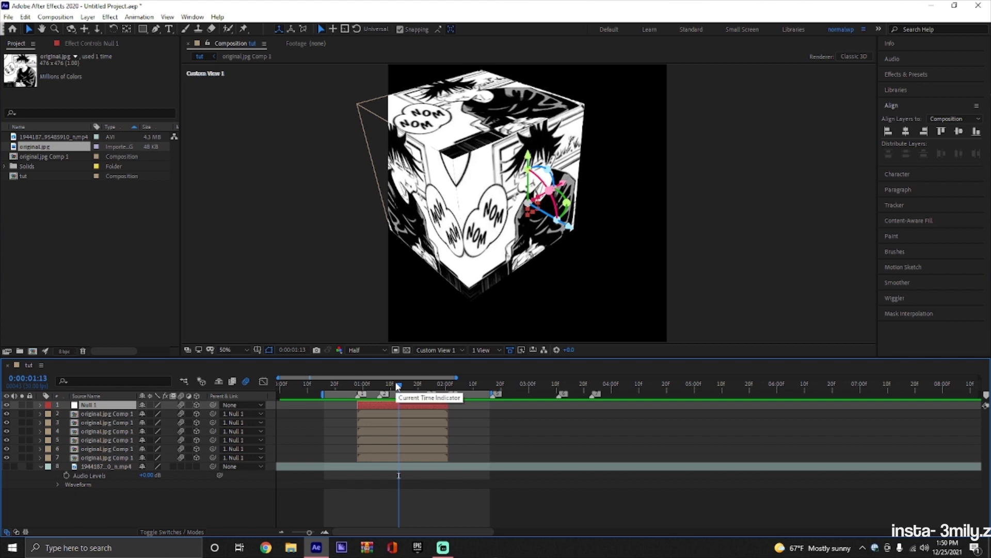
Try a Z anchor point of 540 on Null 1 and undo it.
{"action": "key", "text": "a"}
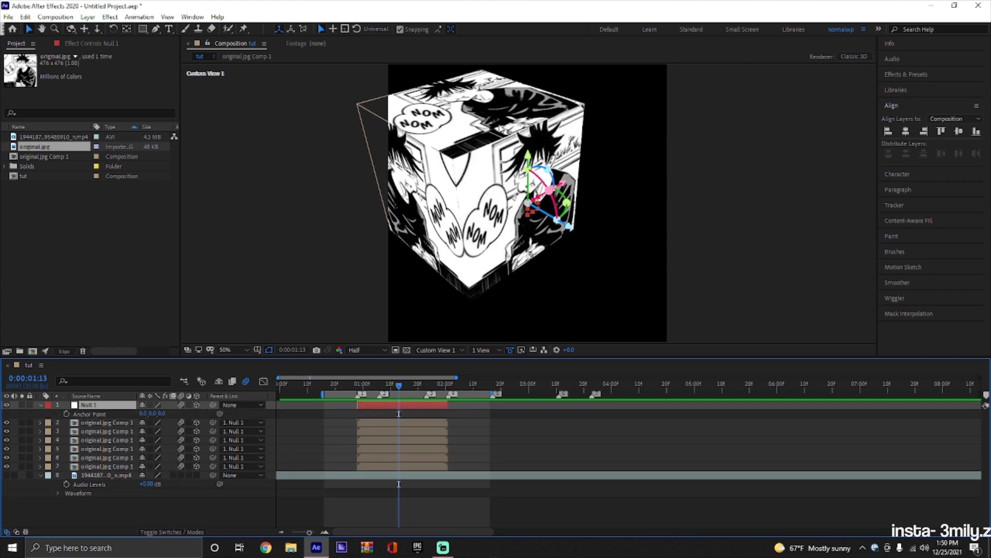
{"action": "left_click", "coordinate": [163, 415]}
{"action": "type", "text": "540"}
{"action": "key", "text": "Return"}
{"action": "left_click", "coordinate": [381, 431]}
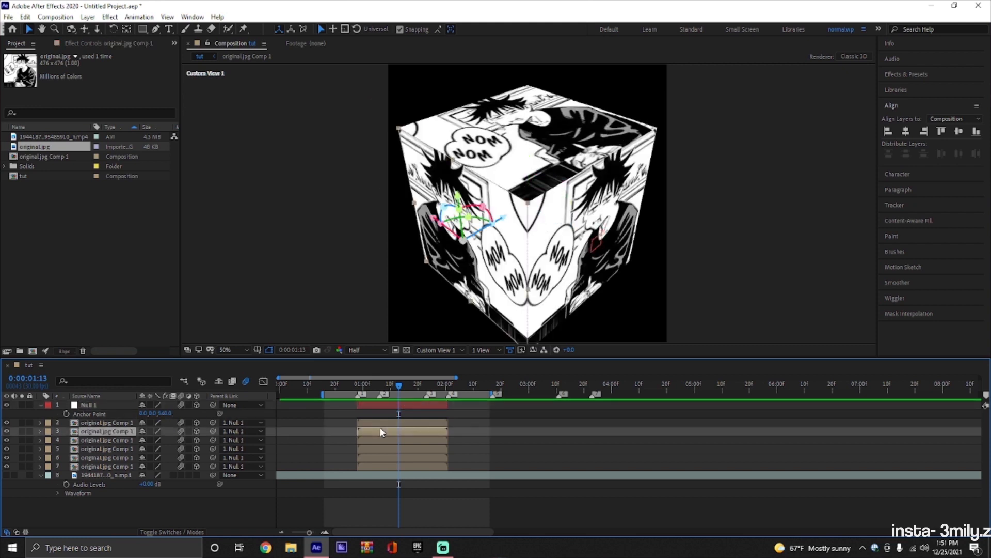
{"action": "left_click", "coordinate": [390, 407]}
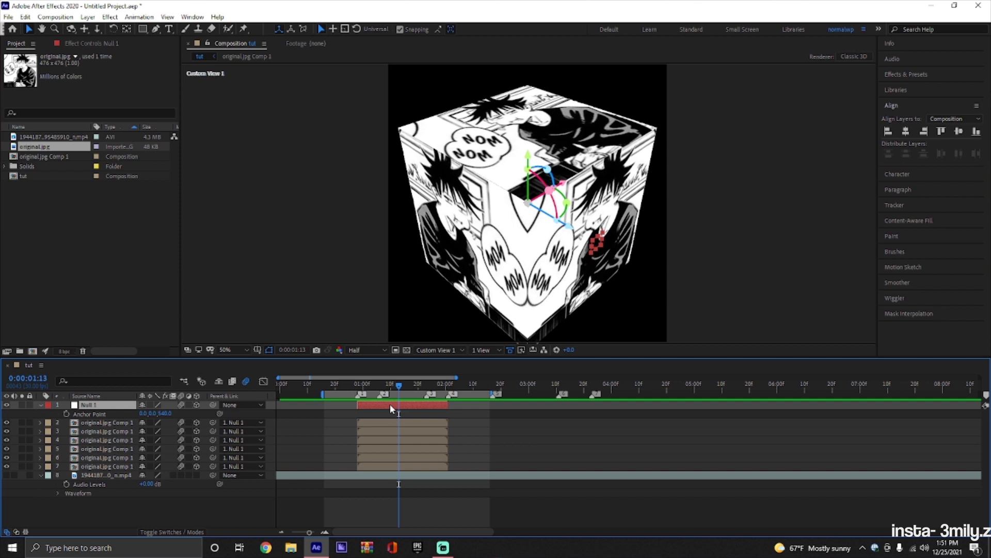
{"action": "key", "text": "ctrl+z"}
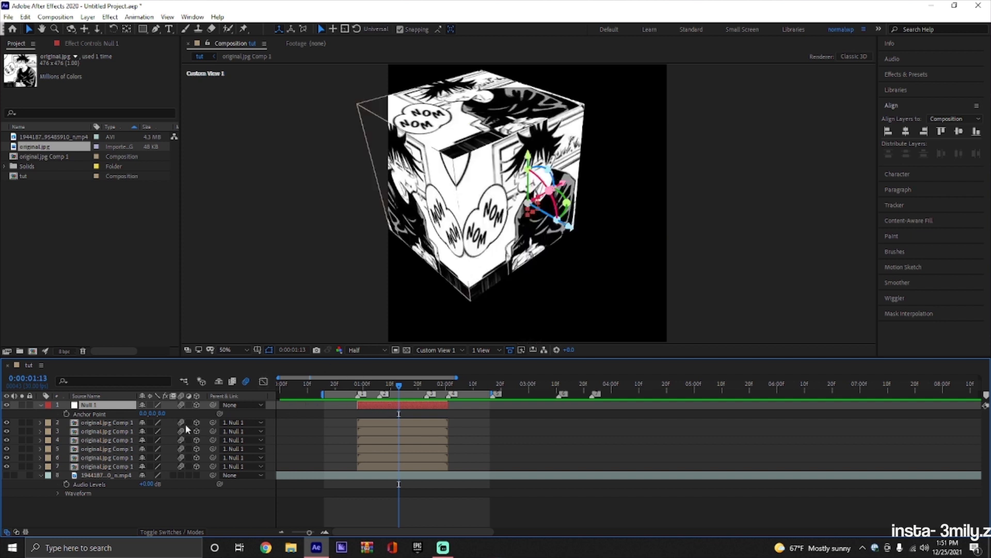
Try Z anchor point values of 547 and 450 on Null 1.
{"action": "left_click_drag", "start_coordinate": [161, 413], "coordinate": [253, 419]}
{"action": "left_click_drag", "start_coordinate": [415, 423], "coordinate": [455, 423]}
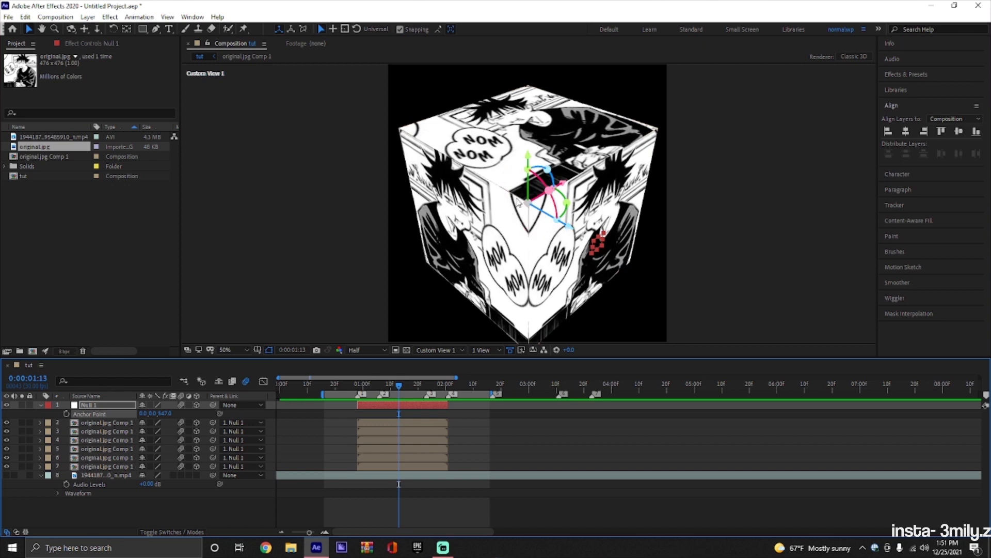
{"action": "left_click", "coordinate": [166, 413]}
{"action": "key", "text": "Return"}
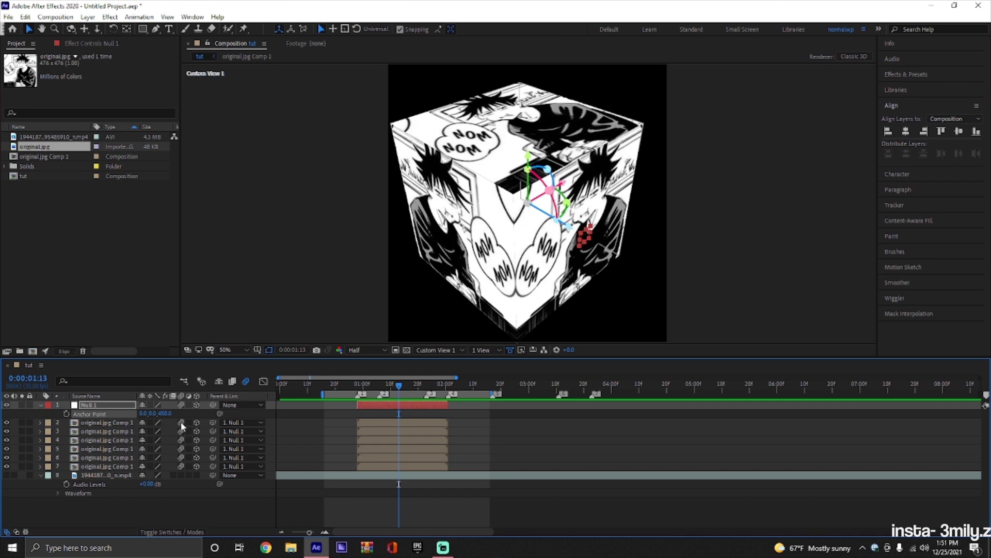
Set Null 1's Z anchor point to 540 and collapse the layer's properties.
{"action": "left_click", "coordinate": [165, 413]}
{"action": "type", "text": "540"}
{"action": "key", "text": "Return"}
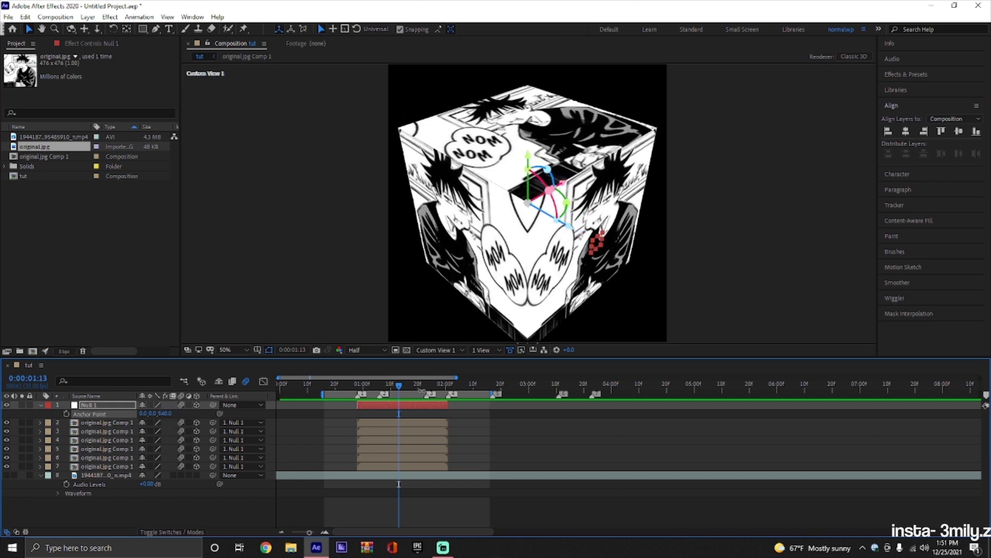
{"action": "left_click", "coordinate": [463, 425]}
{"action": "key", "text": "u"}
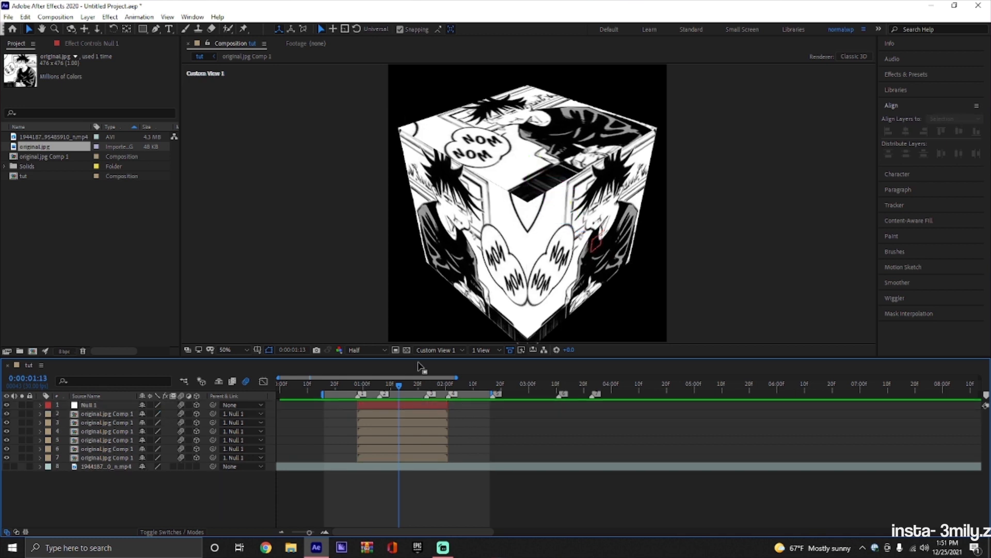
Switch the composition view to Active Camera and set Null 1's scale to 50%.
{"action": "left_click", "coordinate": [426, 349]}
{"action": "left_click", "coordinate": [434, 368]}
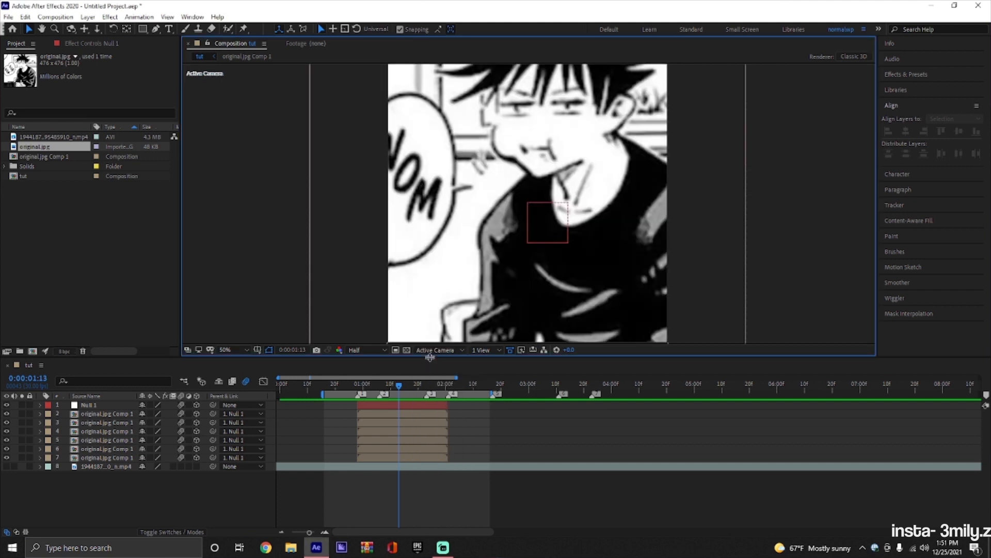
{"action": "key", "text": "s"}
{"action": "key", "text": "s"}
{"action": "left_click", "coordinate": [377, 407]}
{"action": "key", "text": "s"}
{"action": "left_click", "coordinate": [188, 413]}
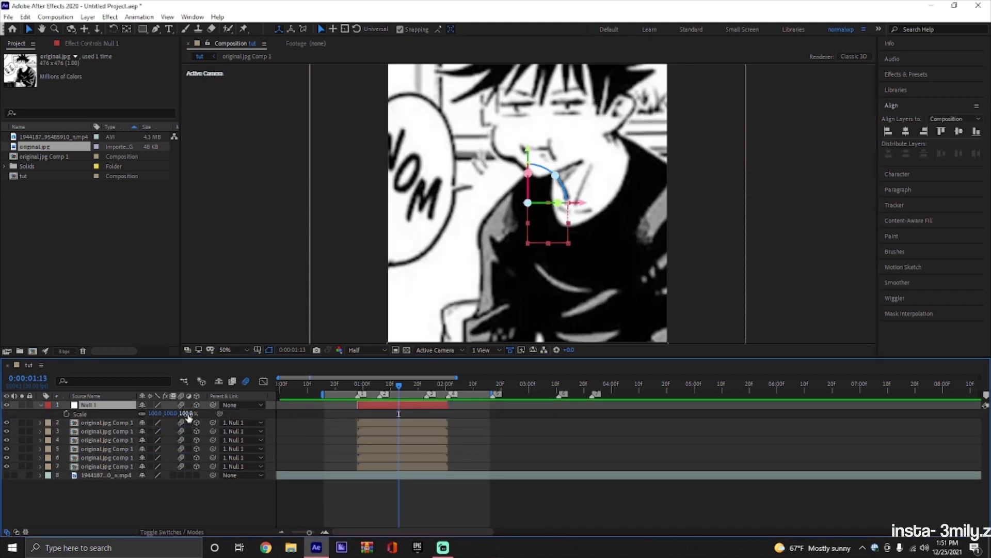
{"action": "type", "text": "50"}
{"action": "key", "text": "Return"}
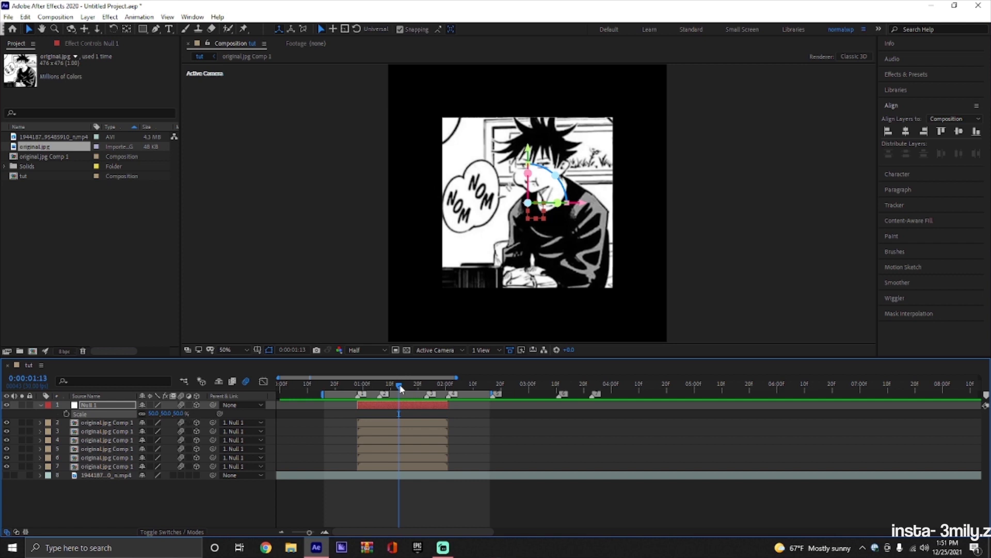
Add a 0° Y Rotation keyframe to Null 1 at the start of its layer, 0:00:00:28.
{"action": "left_click_drag", "start_coordinate": [401, 388], "coordinate": [368, 388]}
{"action": "mouse_move", "coordinate": [371, 385]}
{"action": "left_mouse_down"}
{"action": "mouse_move", "coordinate": [360, 385]}
{"action": "mouse_move", "coordinate": [373, 384]}
{"action": "left_mouse_up"}
{"action": "key", "text": "r"}
{"action": "key", "text": "i"}
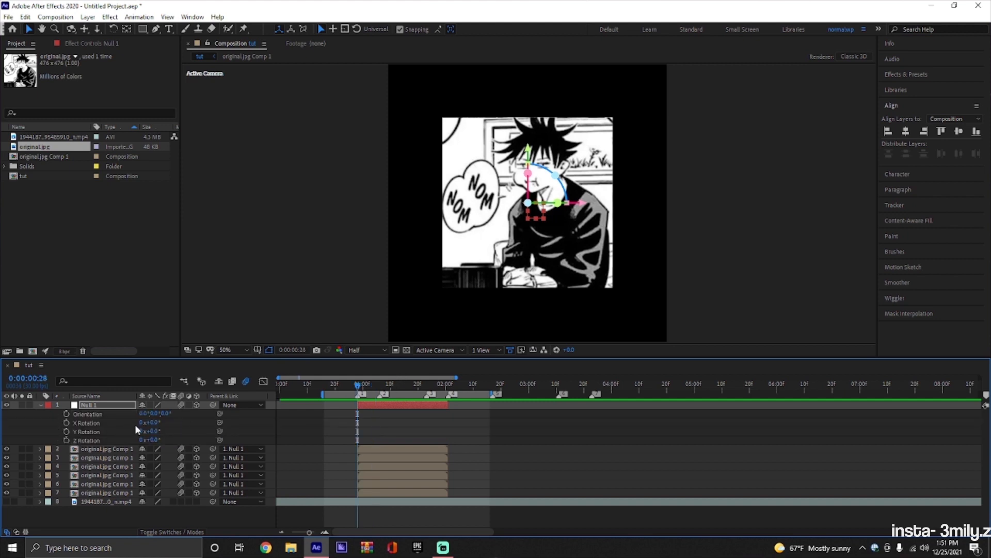
{"action": "left_click", "coordinate": [65, 431]}
{"action": "left_click", "coordinate": [373, 415]}
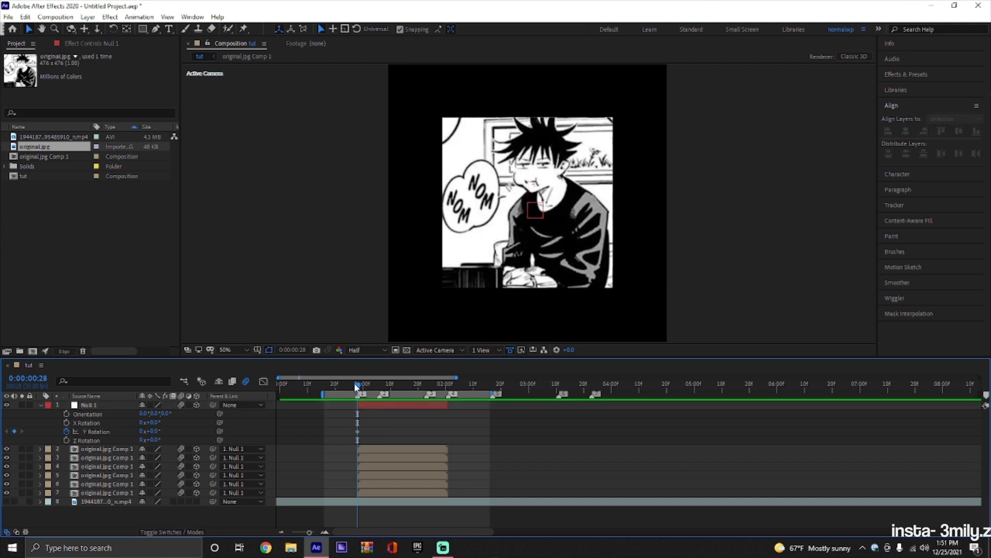
Set Null 1's Y Rotation to 90° at 0:00:01:06 and apply Easy Ease to its keyframes.
{"action": "left_click_drag", "start_coordinate": [357, 384], "coordinate": [380, 385]}
{"action": "left_click", "coordinate": [151, 431]}
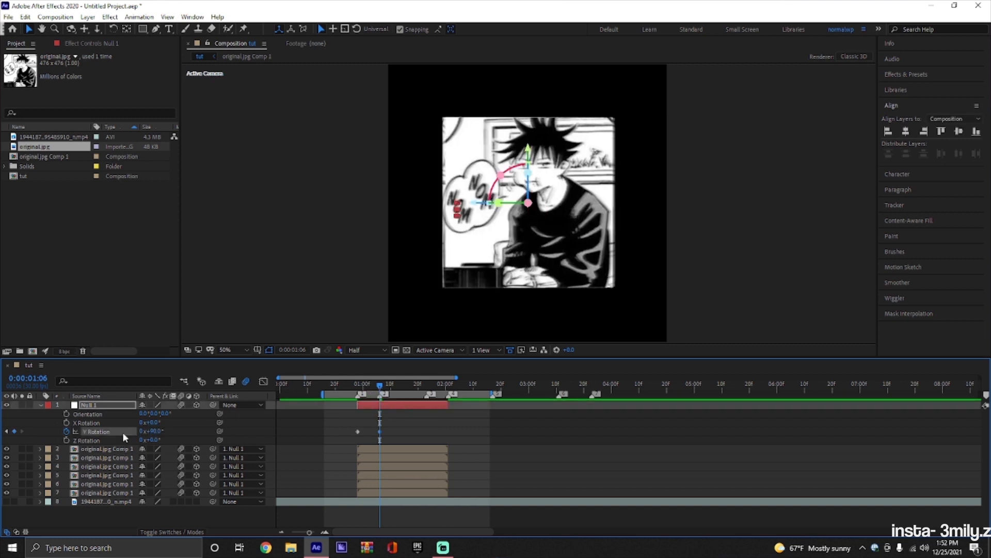
{"action": "key", "text": "F9"}
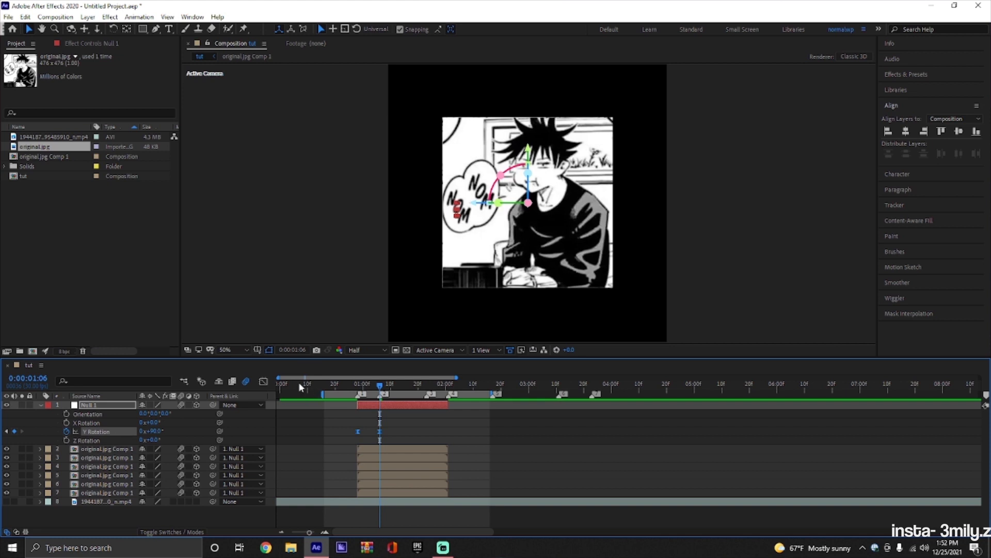
Reshape the Y Rotation value graph into a steep rise that eases out into the second keyframe, and preview the motion.
{"action": "left_click", "coordinate": [264, 382]}
{"action": "right_click", "coordinate": [420, 464]}
{"action": "left_click", "coordinate": [410, 474]}
{"action": "left_click", "coordinate": [325, 532]}
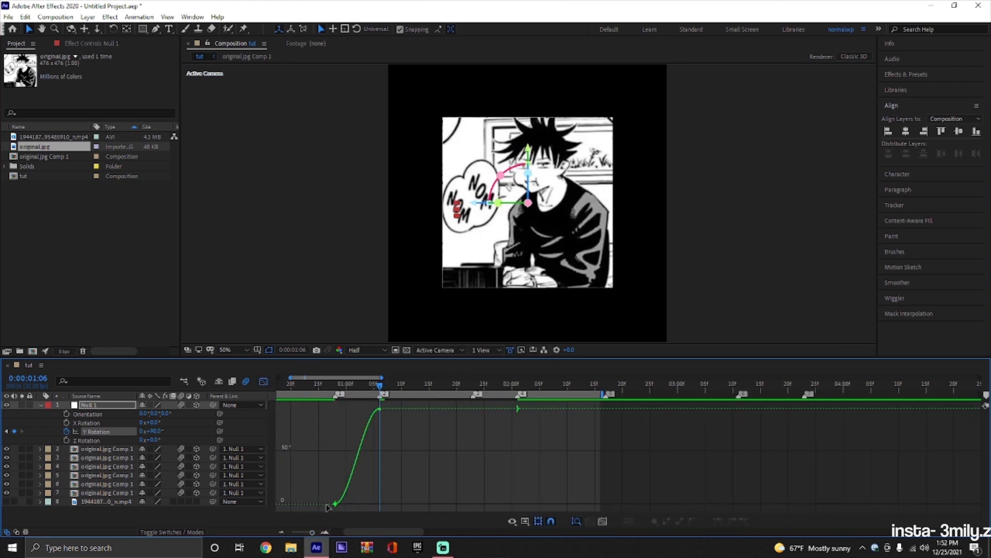
{"action": "left_click", "coordinate": [326, 504]}
{"action": "left_click_drag", "start_coordinate": [347, 503], "coordinate": [342, 463]}
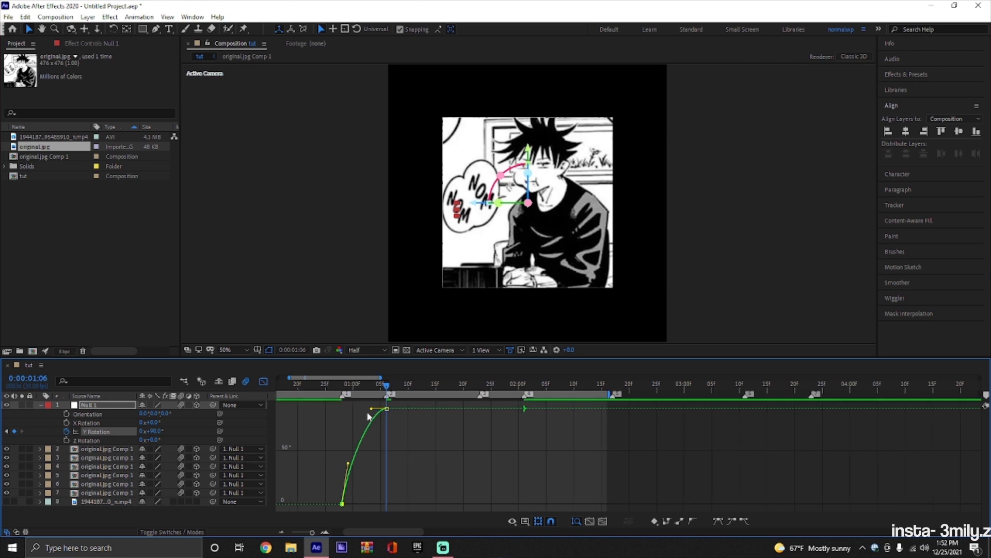
{"action": "left_click_drag", "start_coordinate": [370, 410], "coordinate": [351, 408]}
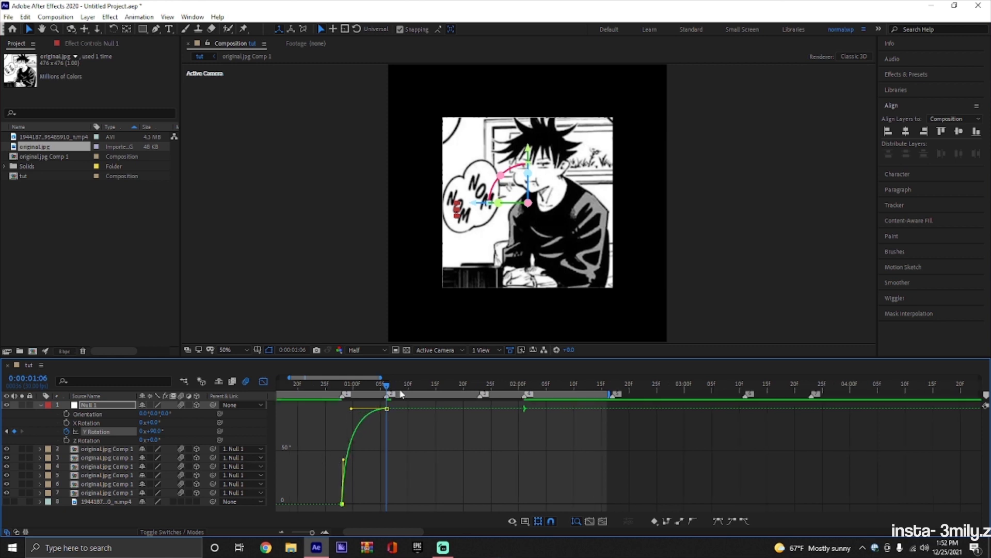
{"action": "key", "text": "space"}
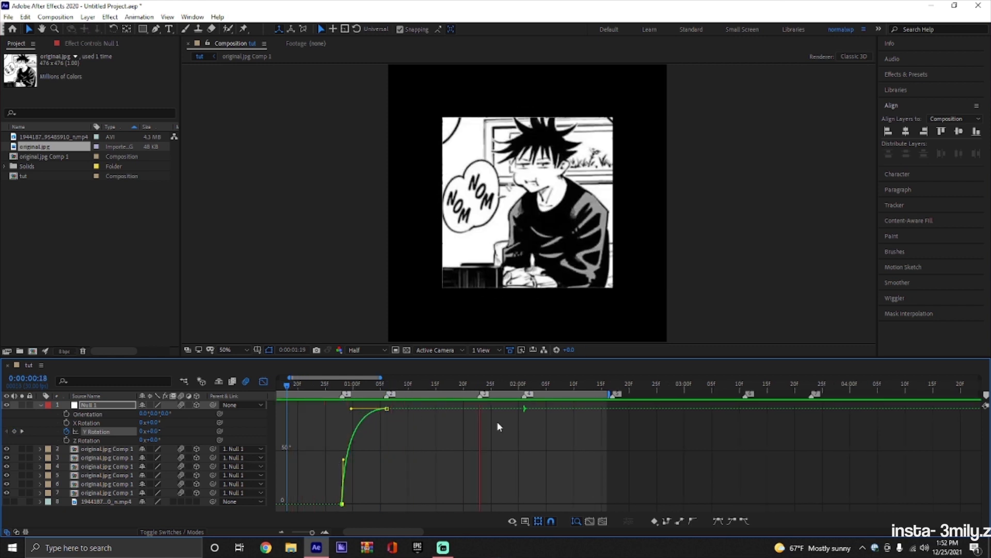
{"action": "key", "text": "space"}
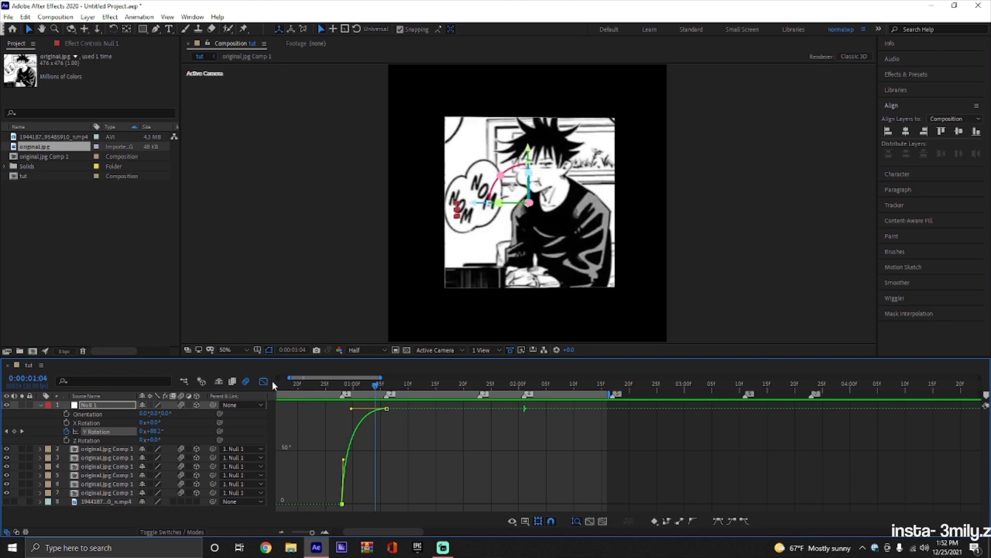
Leave the graph editor and move the second Y Rotation keyframe to the third beat marker.
{"action": "left_click", "coordinate": [264, 382]}
{"action": "left_click", "coordinate": [423, 431]}
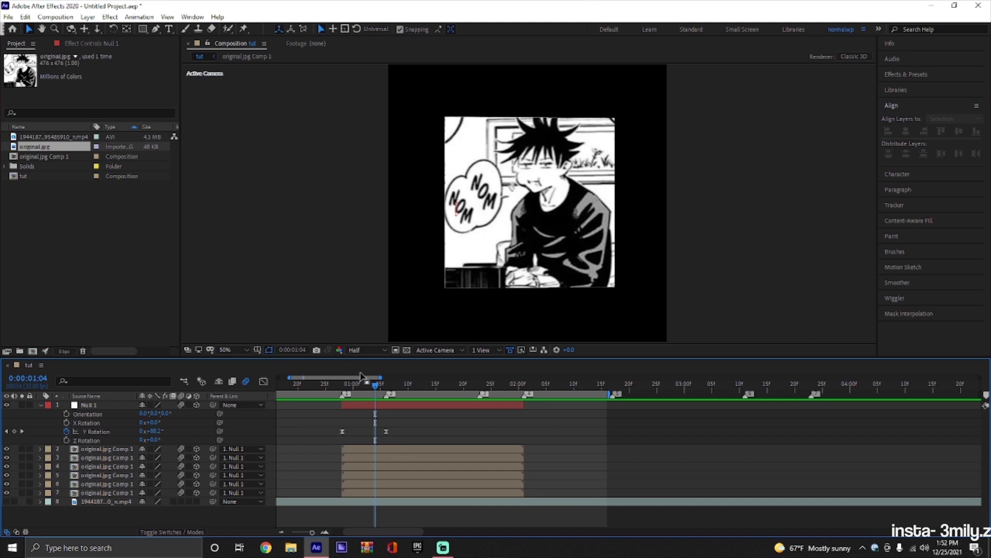
{"action": "left_click_drag", "start_coordinate": [375, 384], "coordinate": [386, 397]}
{"action": "left_click_drag", "start_coordinate": [386, 431], "coordinate": [483, 440]}
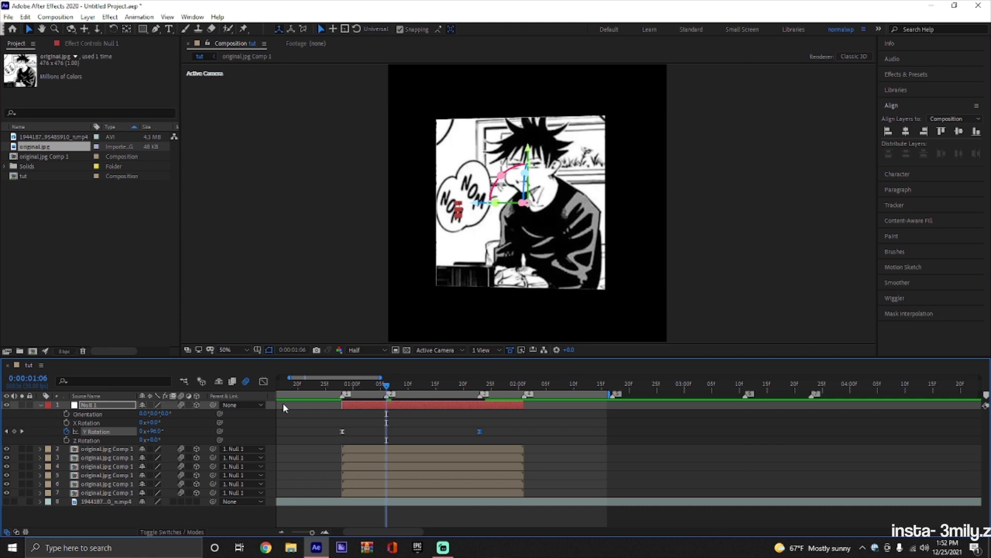
Shape the Y Rotation speed graph so it starts from zero and peaks at the second beat marker.
{"action": "left_click", "coordinate": [263, 382]}
{"action": "right_click", "coordinate": [400, 463]}
{"action": "left_click", "coordinate": [431, 372]}
{"action": "mouse_move", "coordinate": [344, 411]}
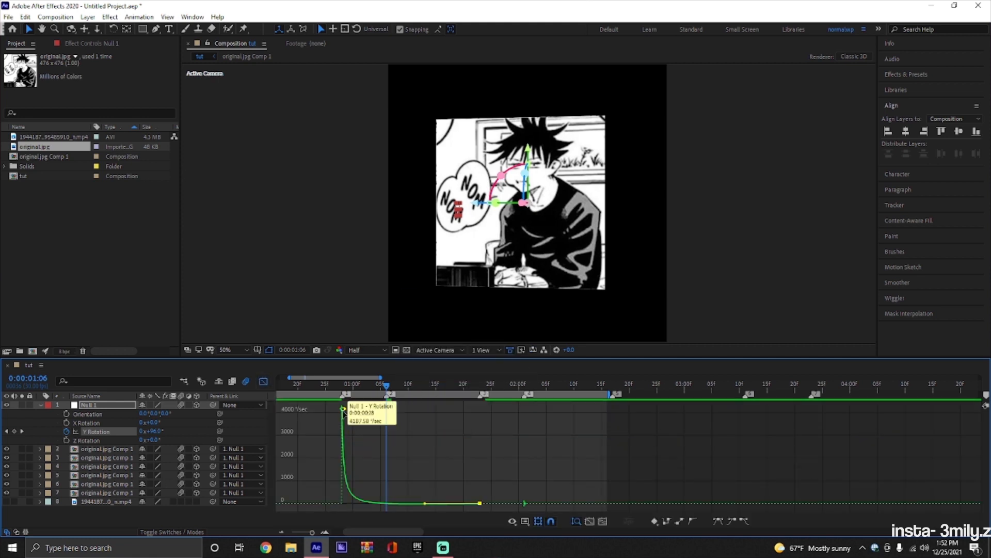
{"action": "left_click_drag", "start_coordinate": [344, 411], "coordinate": [380, 504]}
Preview the cube's rotation from just before the layer start.
{"action": "left_click_drag", "start_coordinate": [387, 387], "coordinate": [326, 425]}
{"action": "key", "text": "space"}
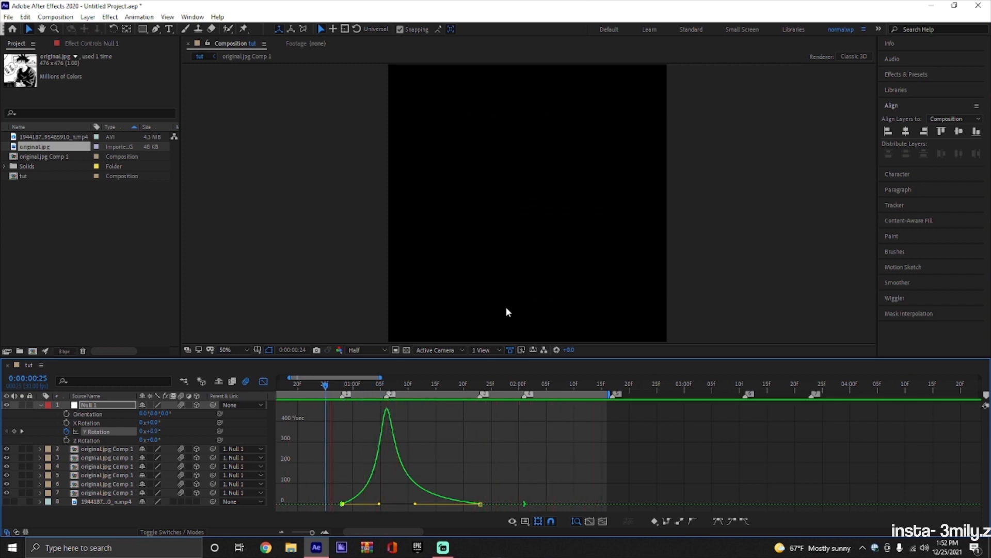
{"action": "key", "text": "space"}
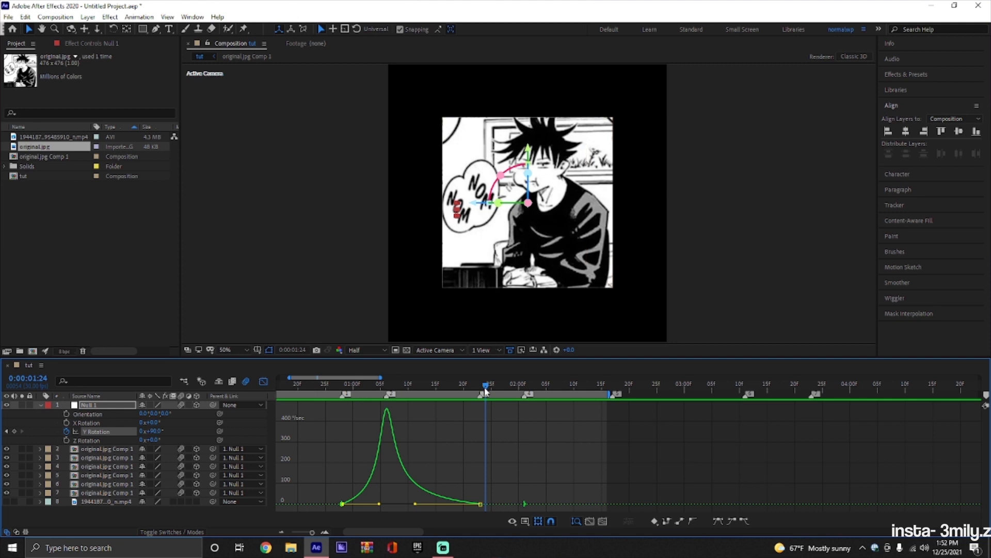
{"action": "left_click_drag", "start_coordinate": [485, 391], "coordinate": [331, 387]}
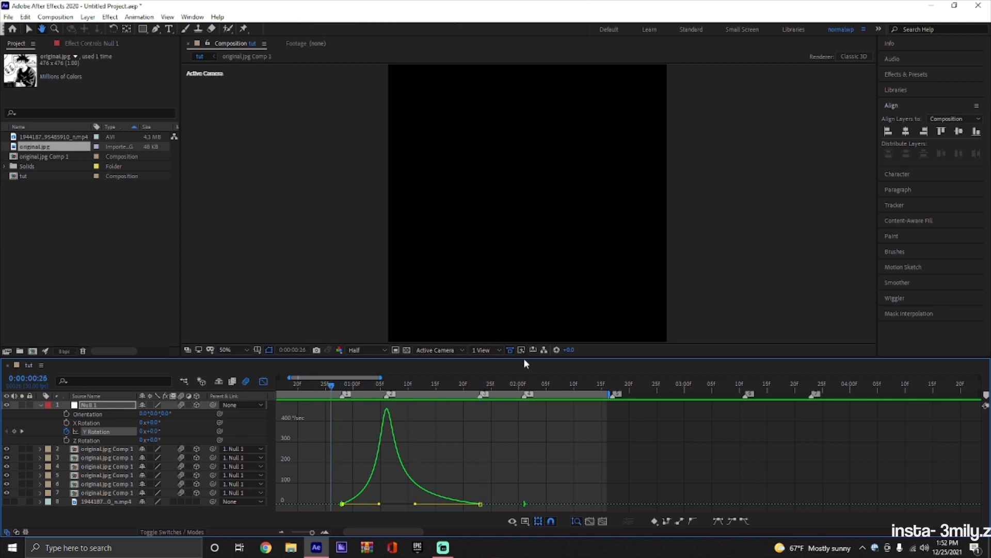
{"action": "key", "text": "space"}
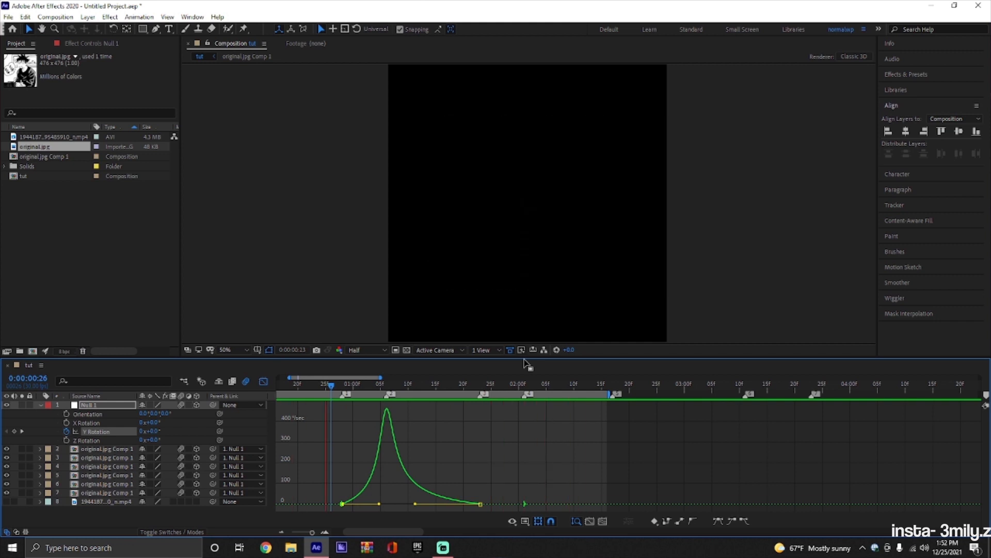
{"action": "key", "text": "space"}
Leave the graph editor and add Scale and X Rotation keyframes to Null 1 at the start of its layer.
{"action": "left_click", "coordinate": [263, 381]}
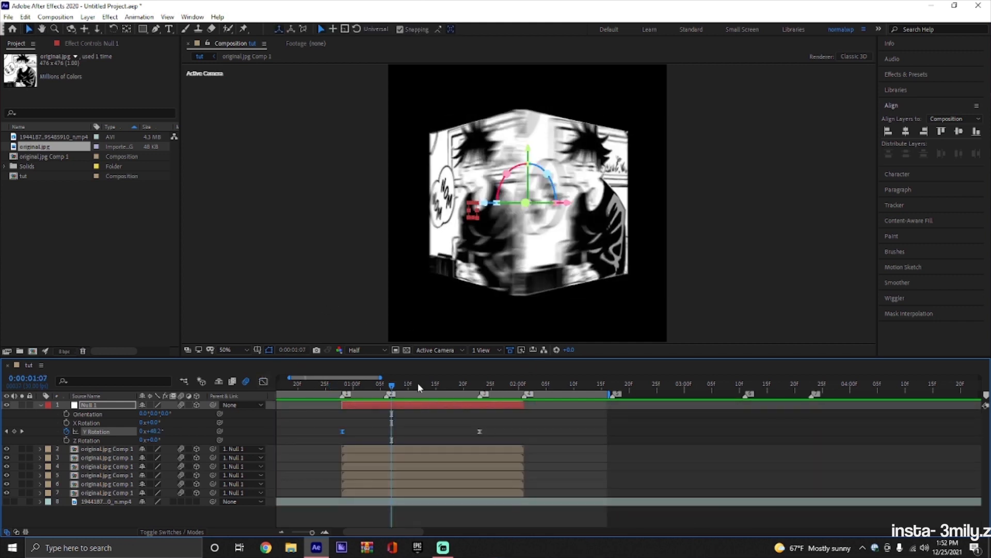
{"action": "key", "text": "s"}
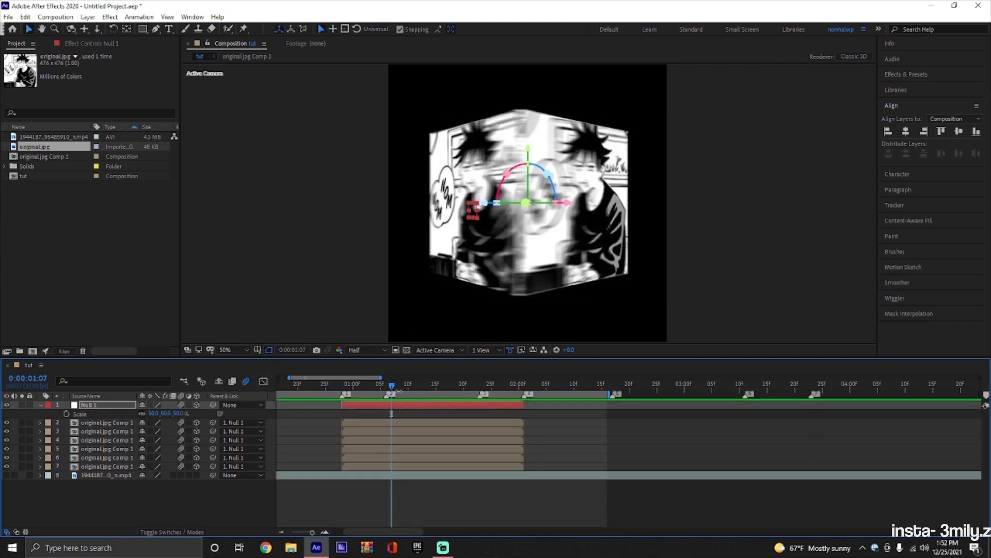
{"action": "key", "text": "i"}
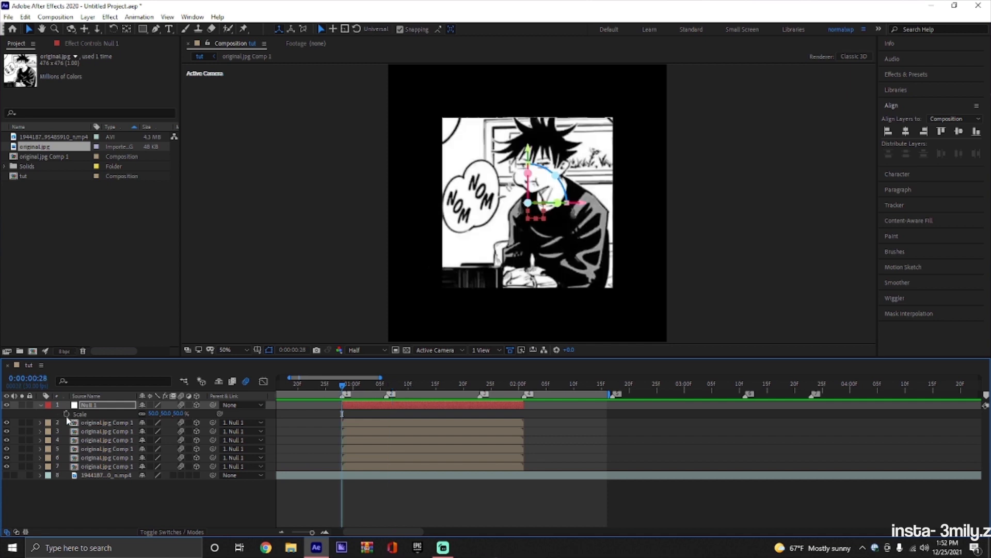
{"action": "left_click", "coordinate": [65, 414]}
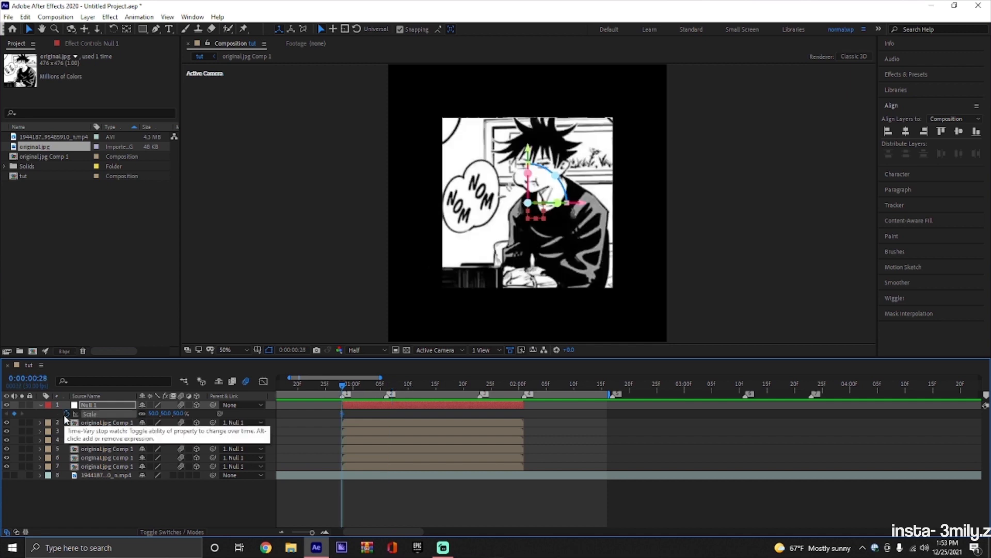
{"action": "key", "text": "r"}
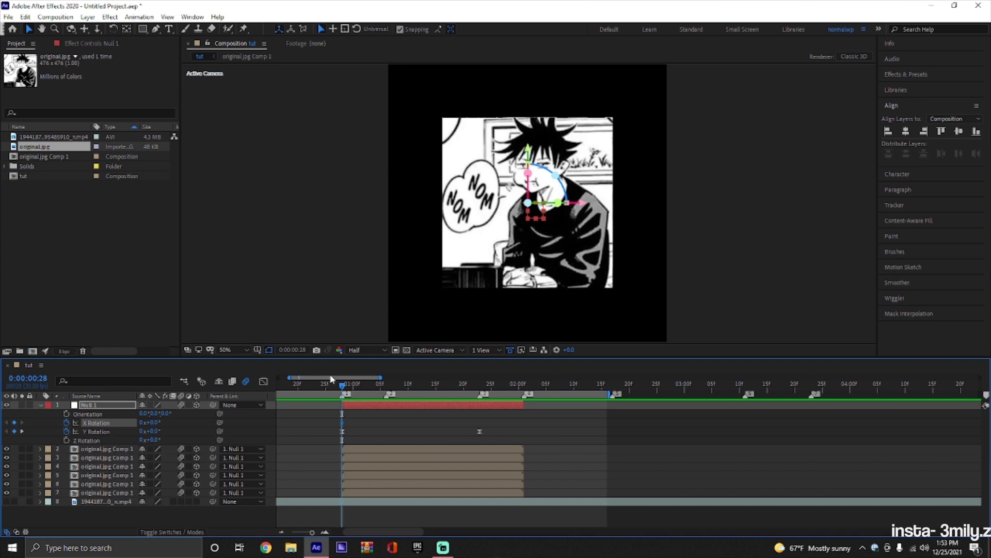
{"action": "key", "text": "u"}
At the third beat marker, set Null 1's Scale to 30% and its X Rotation to 20°.
{"action": "left_click_drag", "start_coordinate": [338, 383], "coordinate": [480, 422]}
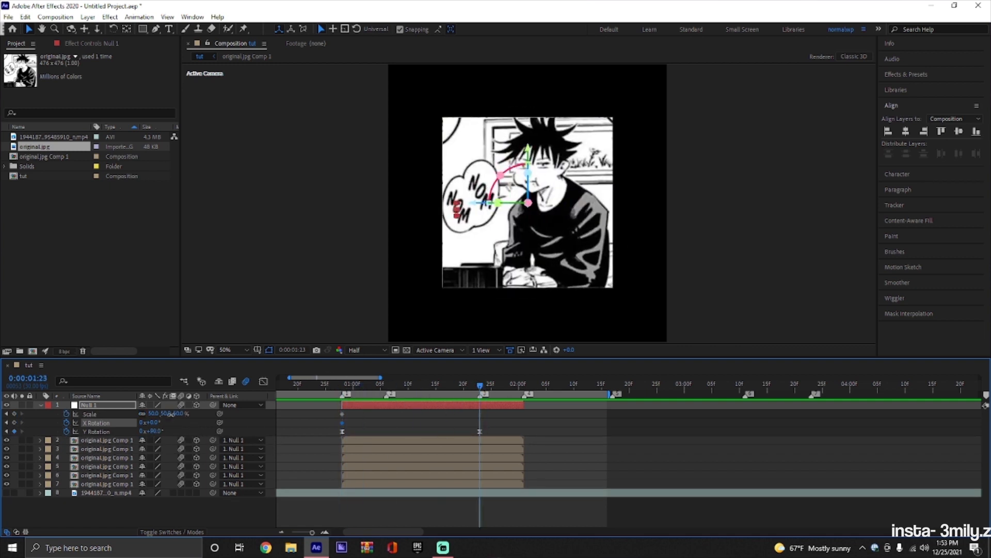
{"action": "type", "text": "30"}
{"action": "key", "text": "Return"}
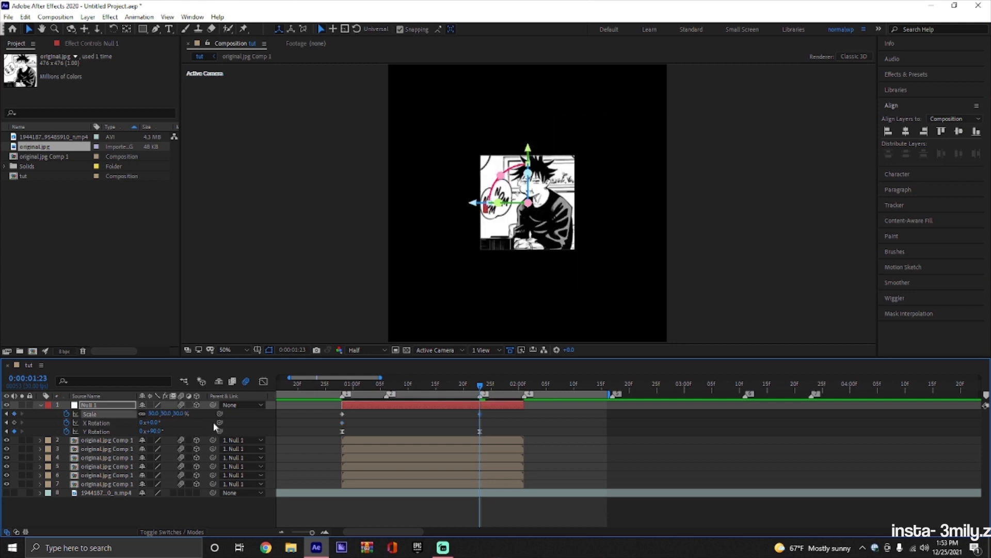
{"action": "left_click_drag", "start_coordinate": [156, 422], "coordinate": [166, 423]}
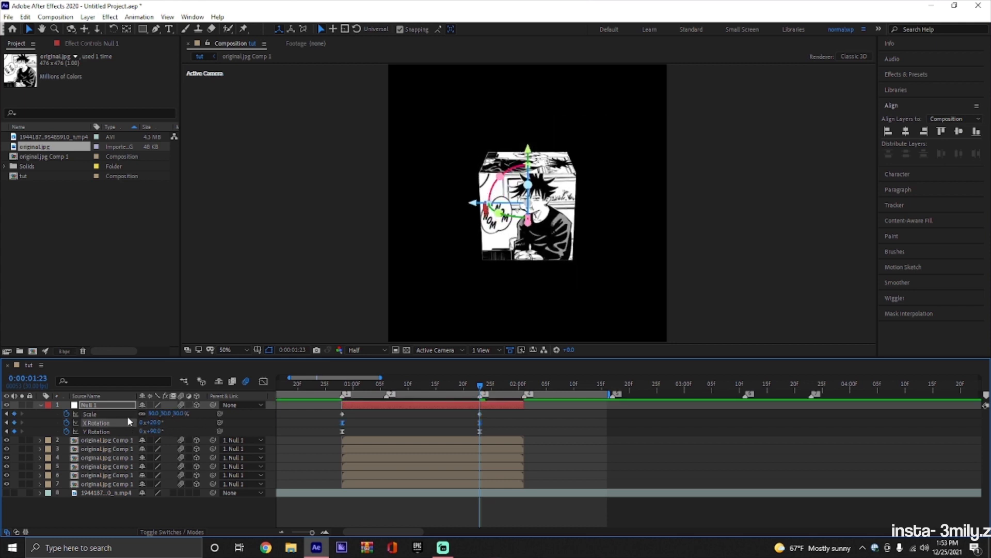
Shape Null 1's Scale speed graph into a sharp peak at the second beat marker with eased ends.
{"action": "left_click", "coordinate": [90, 414]}
{"action": "left_click", "coordinate": [263, 381]}
{"action": "left_click", "coordinate": [469, 388]}
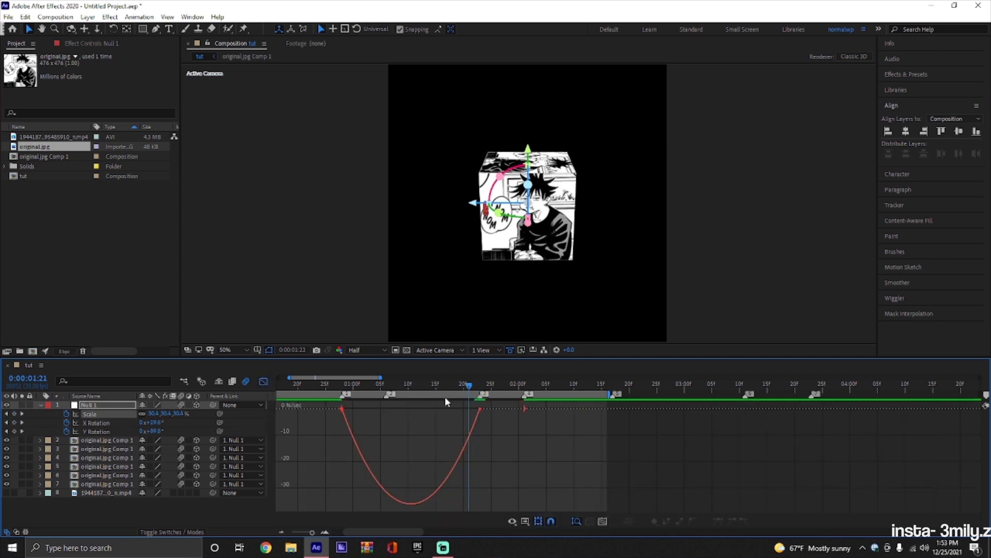
{"action": "left_click_drag", "start_coordinate": [445, 398], "coordinate": [386, 410]}
{"action": "left_click_drag", "start_coordinate": [325, 421], "coordinate": [379, 411]}
{"action": "left_click_drag", "start_coordinate": [457, 409], "coordinate": [412, 412]}
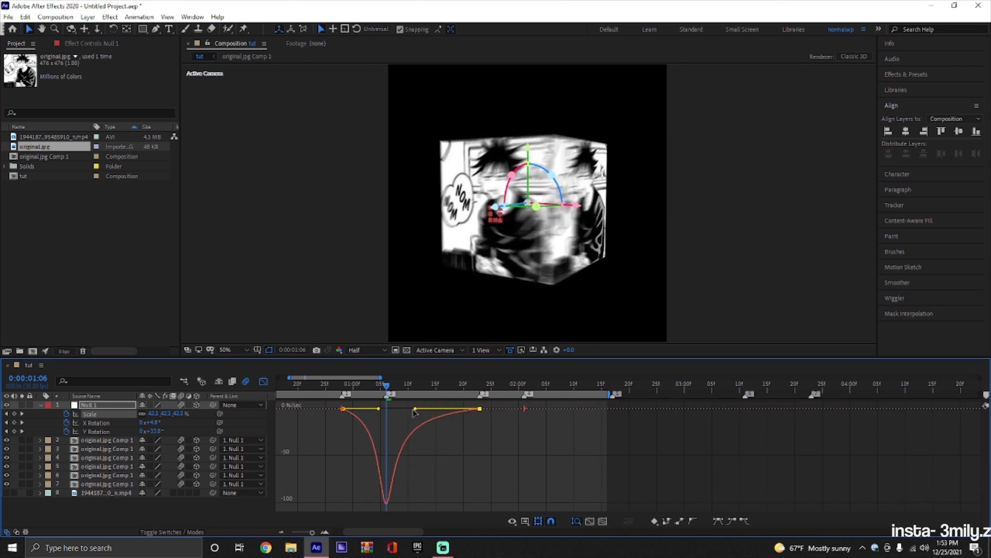
Shape Null 1's X Rotation speed graph to peak at the second beat marker, and preview from just before the layer start.
{"action": "left_click", "coordinate": [120, 422]}
{"action": "left_click_drag", "start_coordinate": [309, 456], "coordinate": [396, 517]}
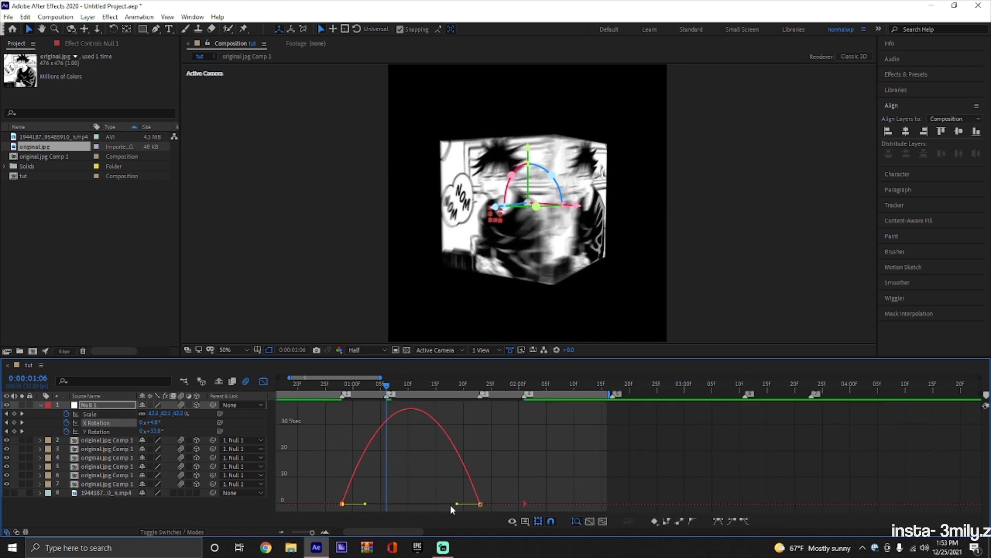
{"action": "left_click_drag", "start_coordinate": [459, 505], "coordinate": [419, 504]}
{"action": "left_click_drag", "start_coordinate": [387, 387], "coordinate": [314, 412]}
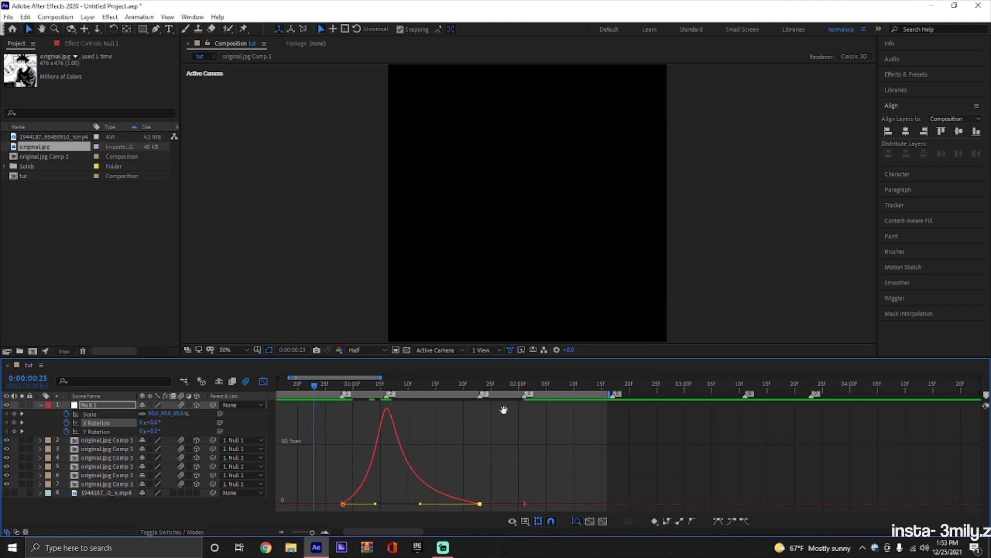
{"action": "key", "text": "space"}
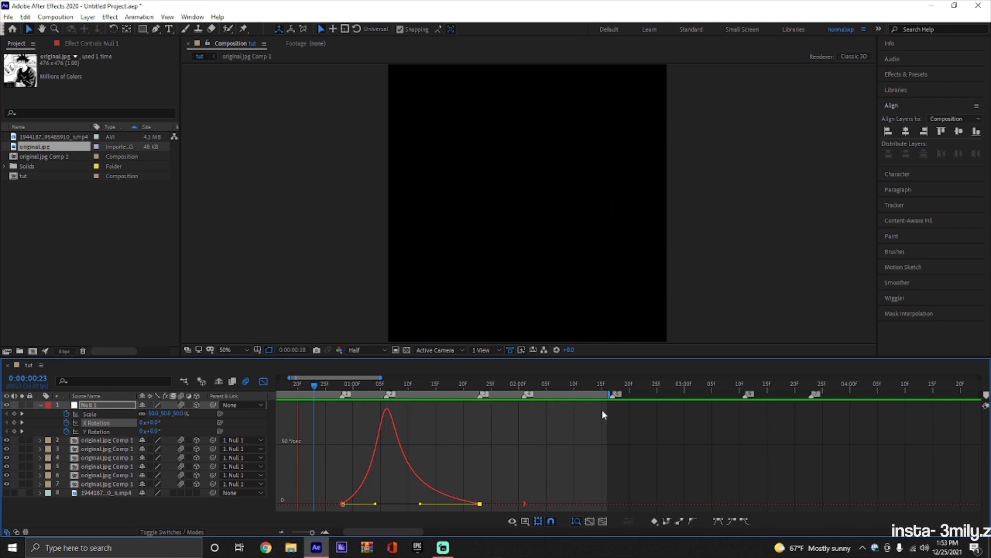
Leave the graph editor, collapse Null 1's properties and add a second null object above it.
{"action": "left_click", "coordinate": [264, 381]}
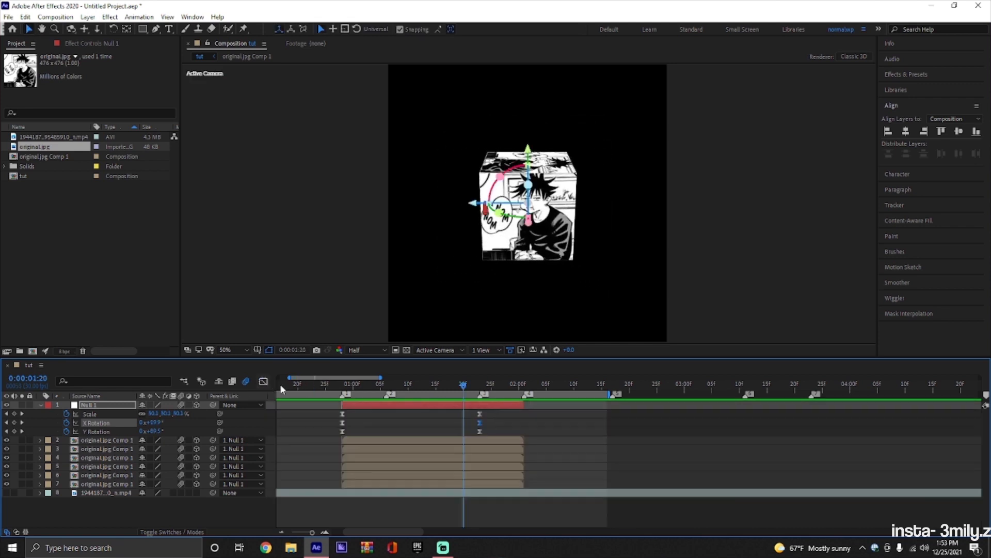
{"action": "left_click", "coordinate": [509, 423]}
{"action": "key", "text": "u"}
{"action": "left_click", "coordinate": [468, 407]}
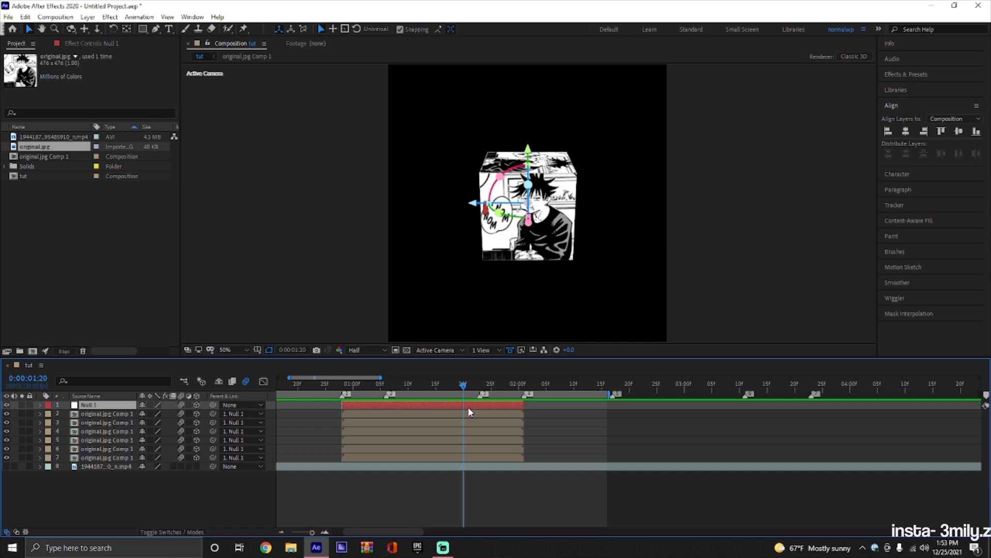
{"action": "right_click", "coordinate": [268, 403]}
{"action": "mouse_move", "coordinate": [282, 411]}
{"action": "left_click", "coordinate": [418, 475]}
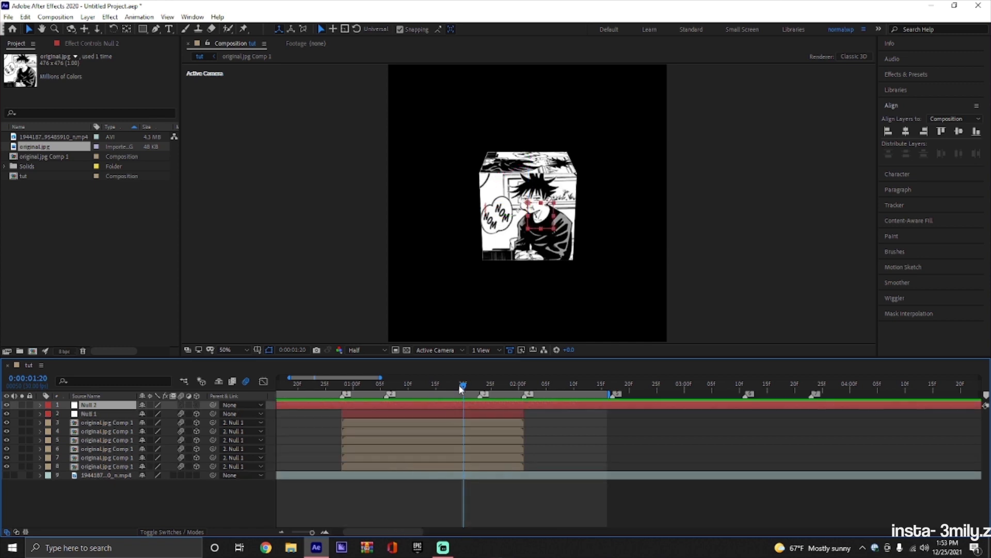
Trim Null 2 so it starts and ends together with Null 1 and the cube layers.
{"action": "left_click_drag", "start_coordinate": [458, 385], "coordinate": [513, 421]}
{"action": "key", "text": "ctrl+alt+shift+y"}
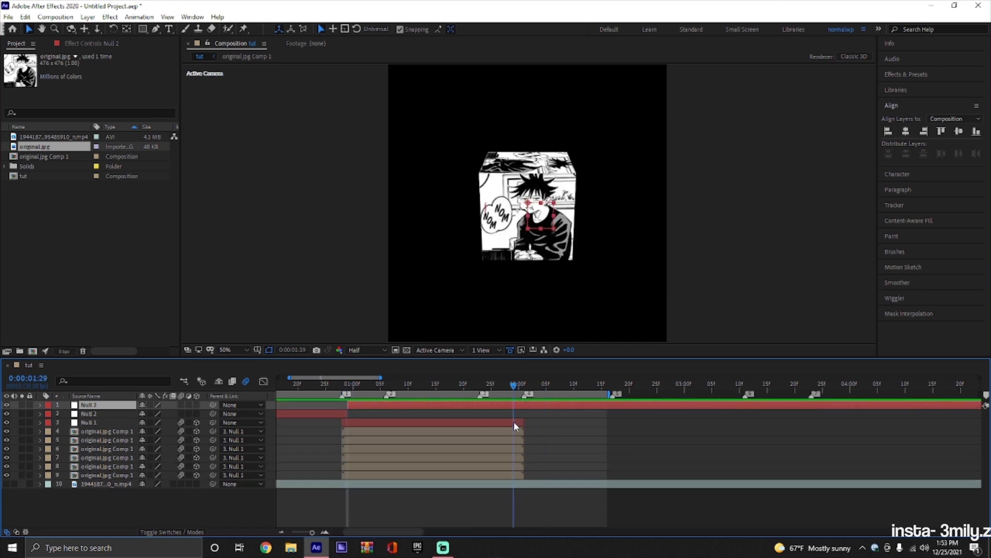
{"action": "key", "text": "ctrl+shift+d"}
{"action": "key", "text": "Delete"}
{"action": "left_click", "coordinate": [344, 414]}
{"action": "key", "text": "Delete"}
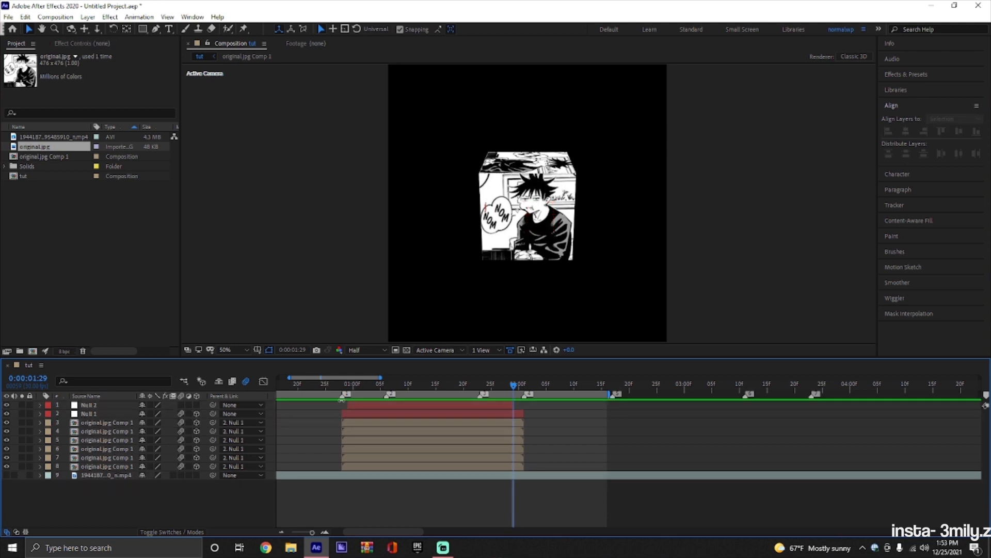
{"action": "left_click_drag", "start_coordinate": [348, 404], "coordinate": [341, 405]}
{"action": "left_click_drag", "start_coordinate": [518, 406], "coordinate": [528, 406]}
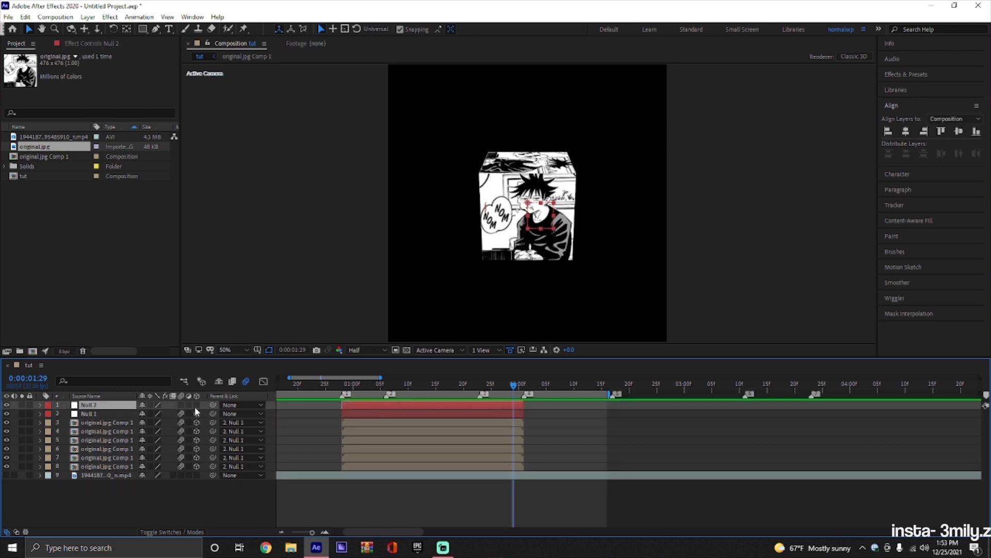
Make Null 2 a 3D layer with motion blur and parent Null 1 to it.
{"action": "left_click", "coordinate": [196, 404]}
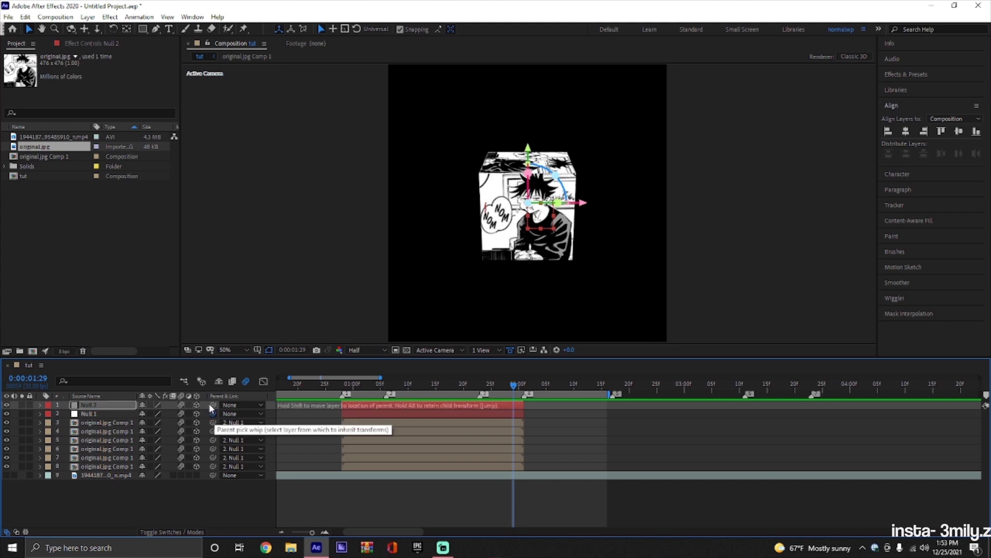
{"action": "left_click_drag", "start_coordinate": [213, 413], "coordinate": [211, 404]}
Add X Rotation, Y Rotation and Scale keyframes to Null 2 at the second beat marker and show only its keyframed properties.
{"action": "key", "text": "r"}
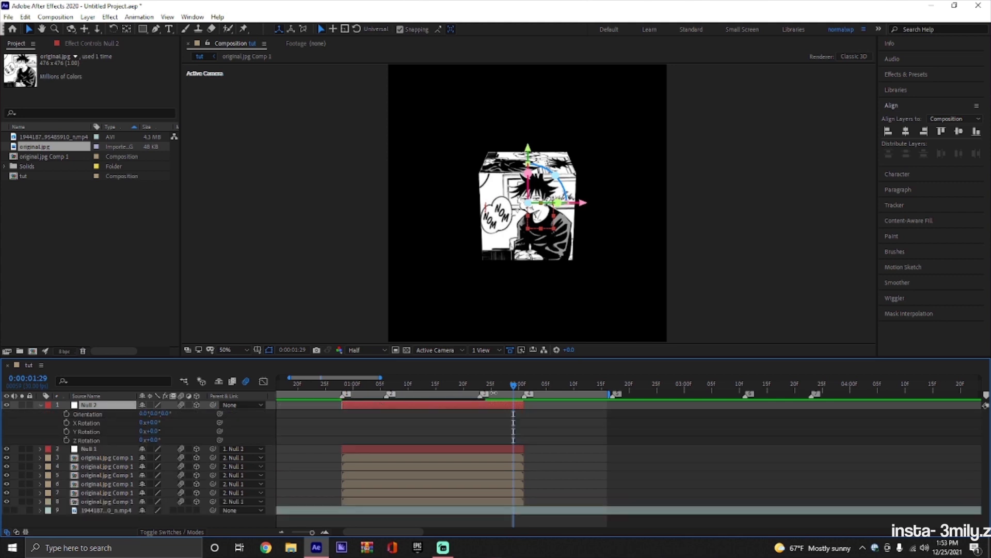
{"action": "left_click_drag", "start_coordinate": [506, 387], "coordinate": [386, 407]}
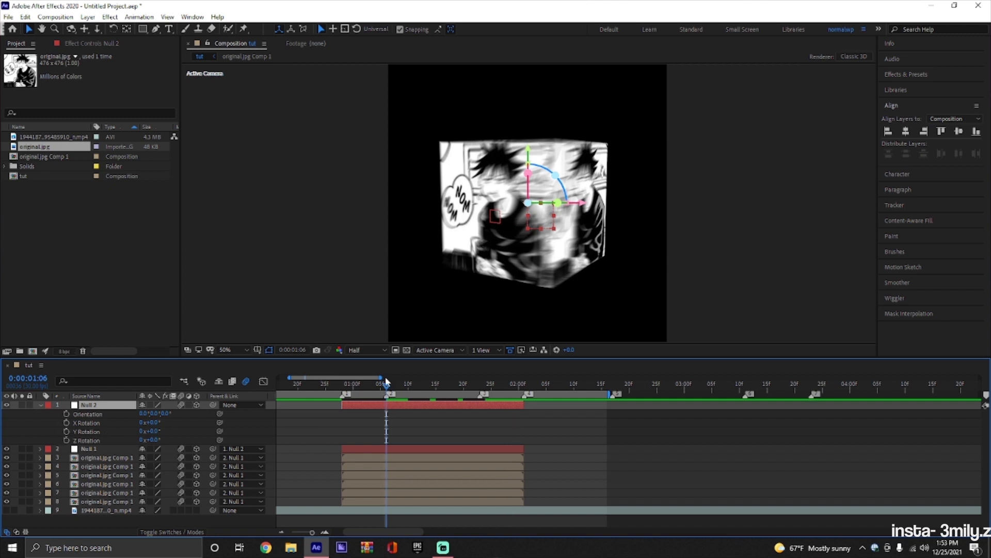
{"action": "left_click_drag", "start_coordinate": [386, 384], "coordinate": [388, 412]}
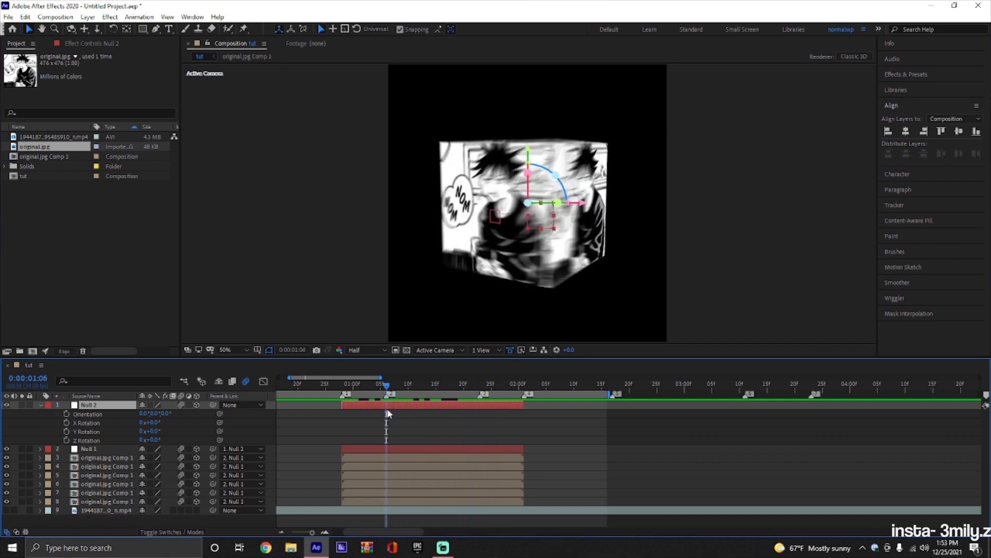
{"action": "left_click", "coordinate": [66, 422]}
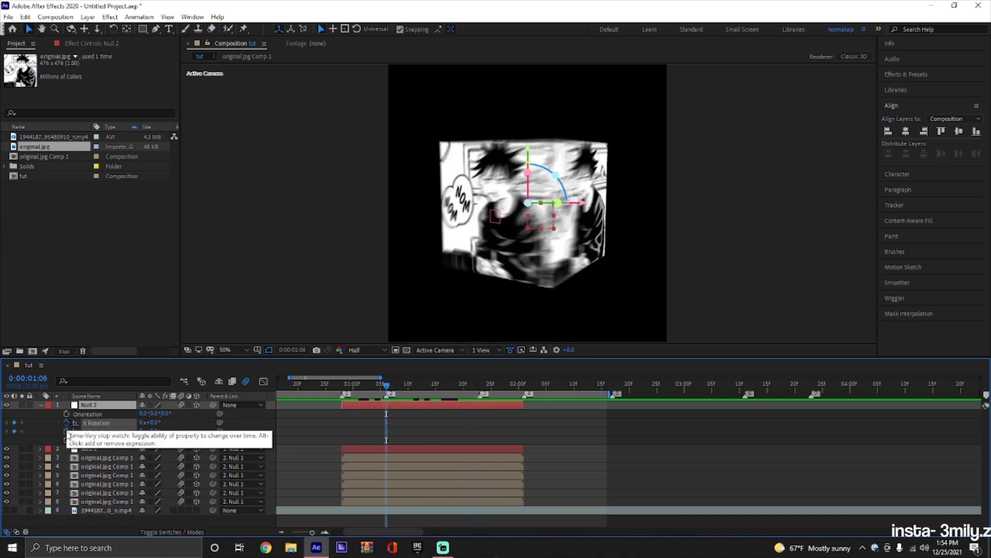
{"action": "key", "text": "s"}
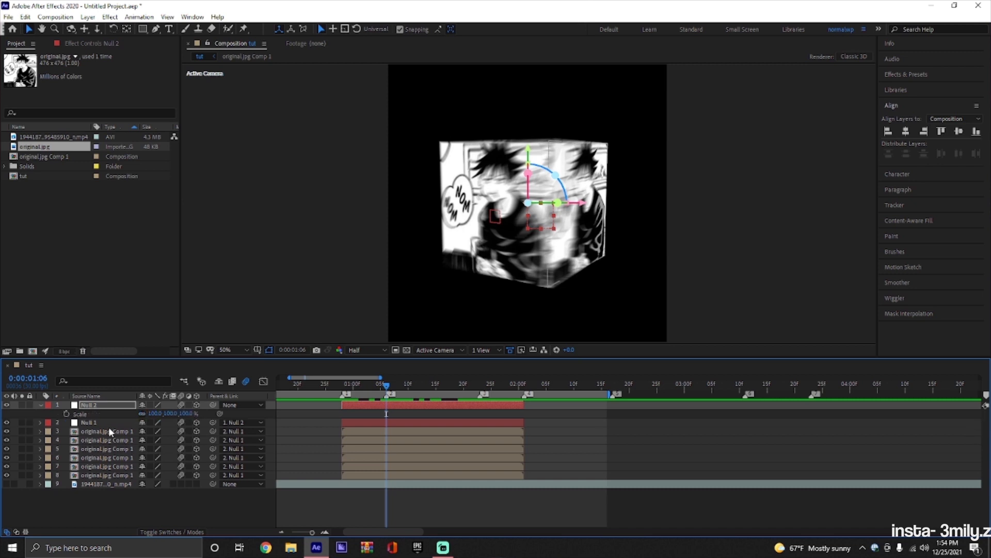
{"action": "left_click", "coordinate": [67, 413]}
{"action": "key", "text": "u"}
{"action": "key", "text": "u"}
At 0:00:02:00, set Null 2's Y Rotation to 62°, X Rotation to -37° and Scale to 149%.
{"action": "left_click_drag", "start_coordinate": [387, 386], "coordinate": [518, 413]}
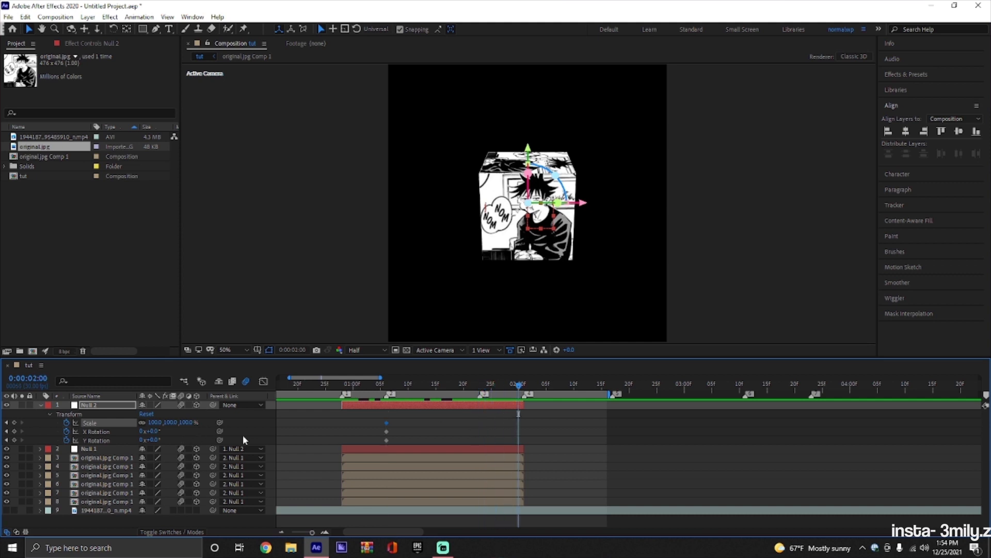
{"action": "left_click", "coordinate": [528, 408]}
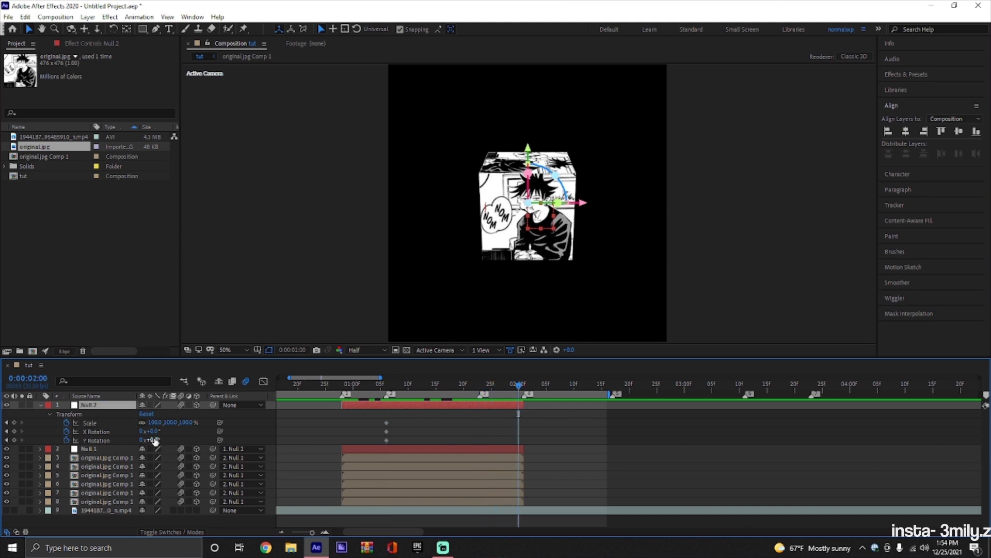
{"action": "left_click_drag", "start_coordinate": [155, 440], "coordinate": [213, 422]}
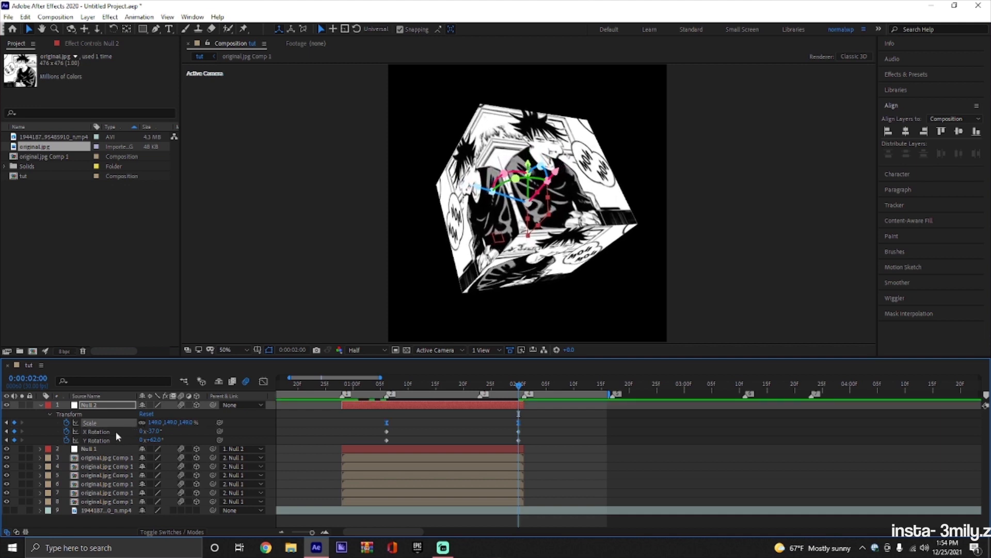
Apply Easy Ease to Null 2's X Rotation and Y Rotation keyframes.
{"action": "left_click", "coordinate": [115, 432]}
{"action": "key", "text": "F9"}
{"action": "left_click", "coordinate": [113, 440]}
{"action": "key", "text": "F9"}
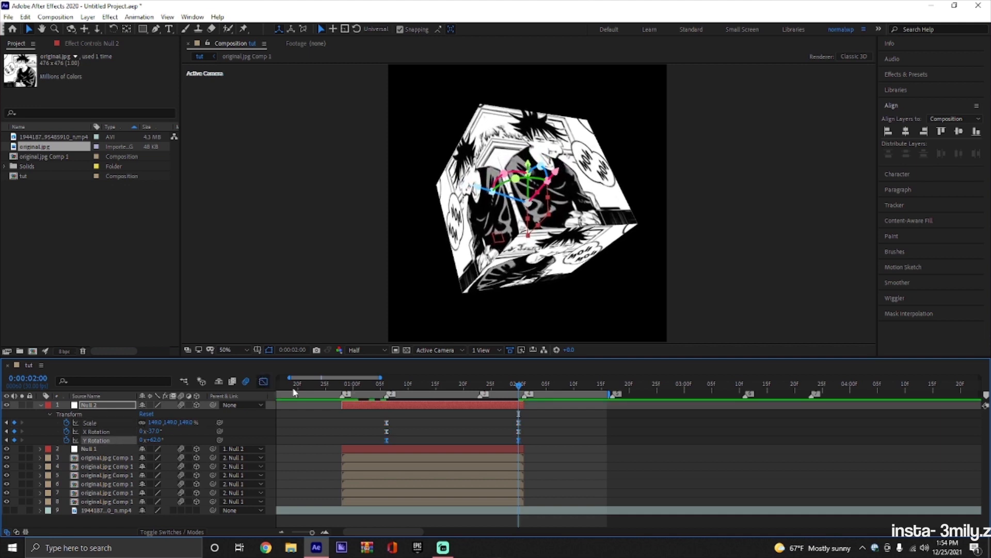
Shape Null 2's Y Rotation speed graph into a sharp peak at the third beat marker.
{"action": "left_click", "coordinate": [264, 381]}
{"action": "left_click", "coordinate": [481, 387]}
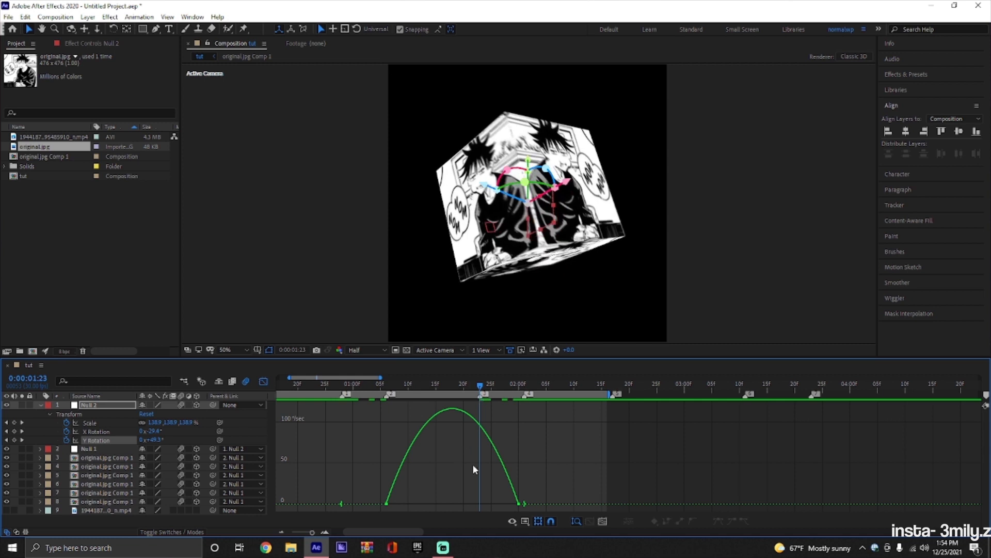
{"action": "left_click", "coordinate": [518, 503]}
{"action": "left_click_drag", "start_coordinate": [408, 503], "coordinate": [447, 498]}
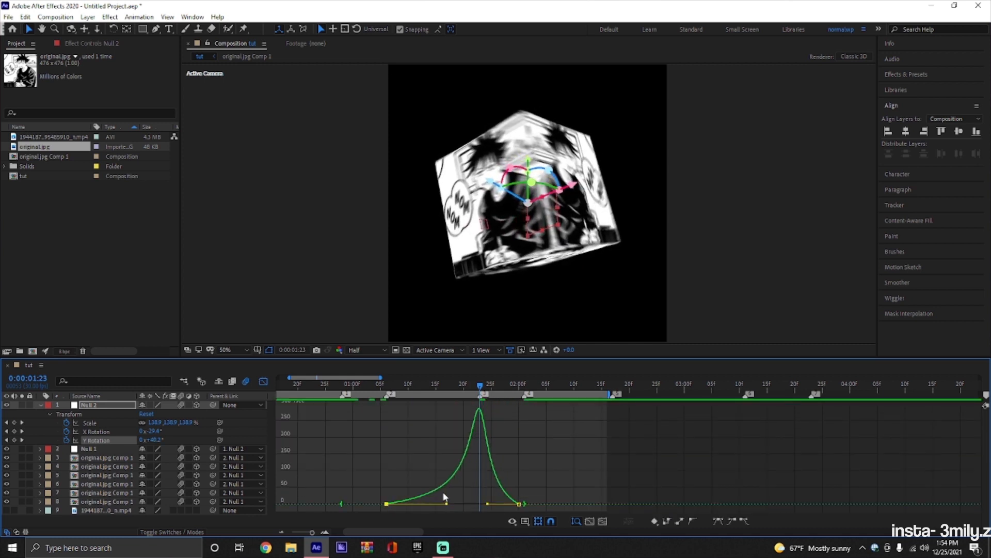
Shape Null 2's X Rotation speed graph to reach its fastest point at the third beat marker.
{"action": "left_click", "coordinate": [98, 432]}
{"action": "left_click", "coordinate": [386, 409]}
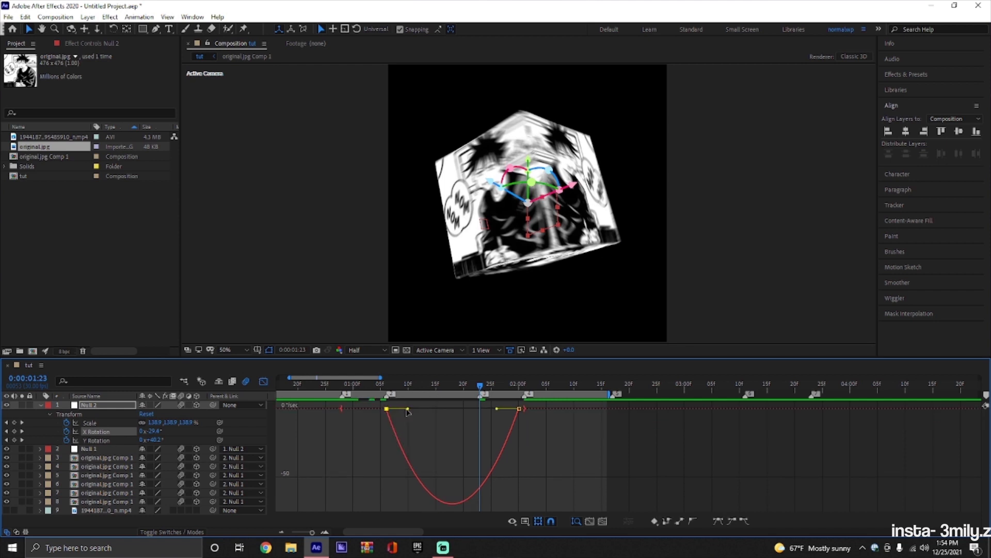
{"action": "left_click_drag", "start_coordinate": [407, 409], "coordinate": [488, 411]}
Shape Null 2's Scale speed graph to peak at the third beat marker, and preview from just before the layer start.
{"action": "left_click", "coordinate": [120, 423]}
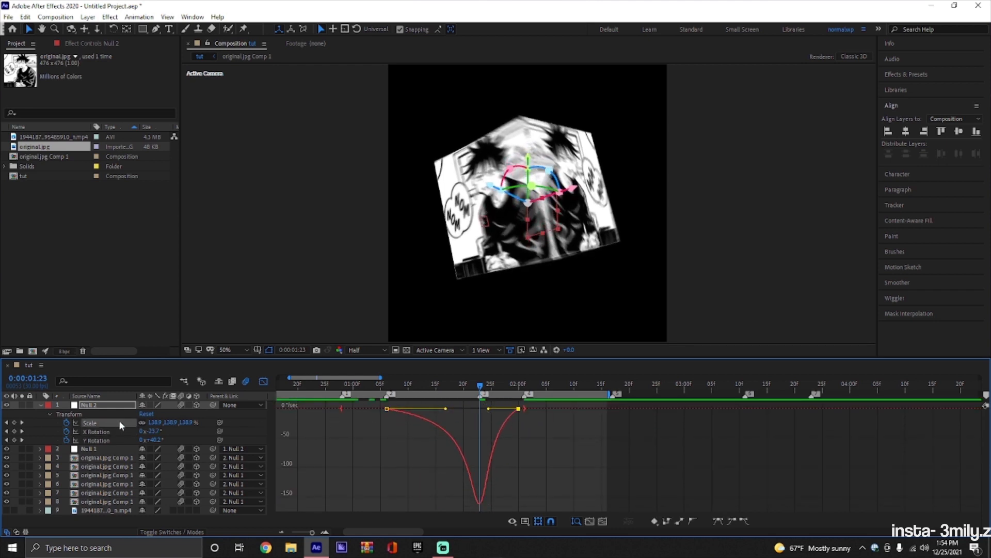
{"action": "left_click", "coordinate": [386, 503]}
{"action": "left_click_drag", "start_coordinate": [407, 505], "coordinate": [484, 504]}
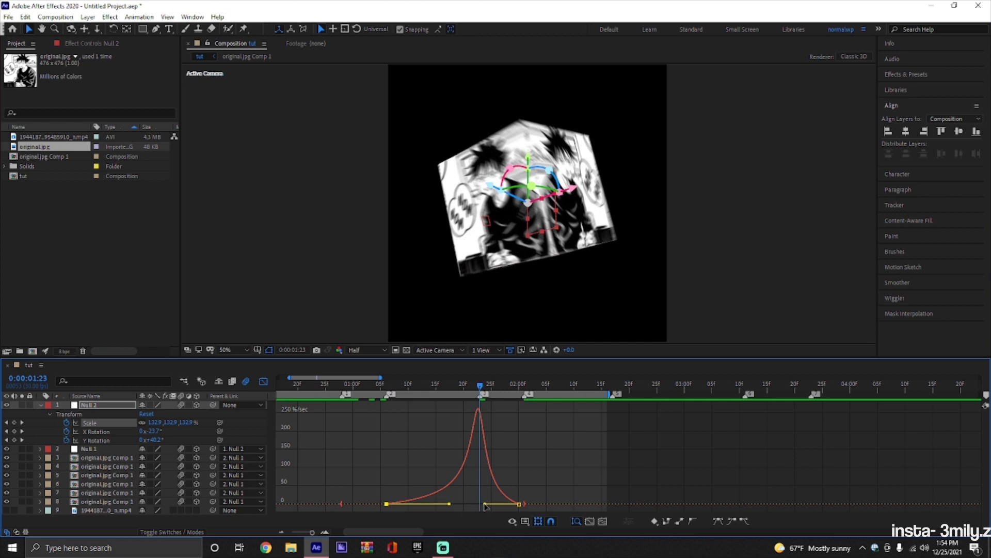
{"action": "left_click_drag", "start_coordinate": [485, 504], "coordinate": [487, 505]}
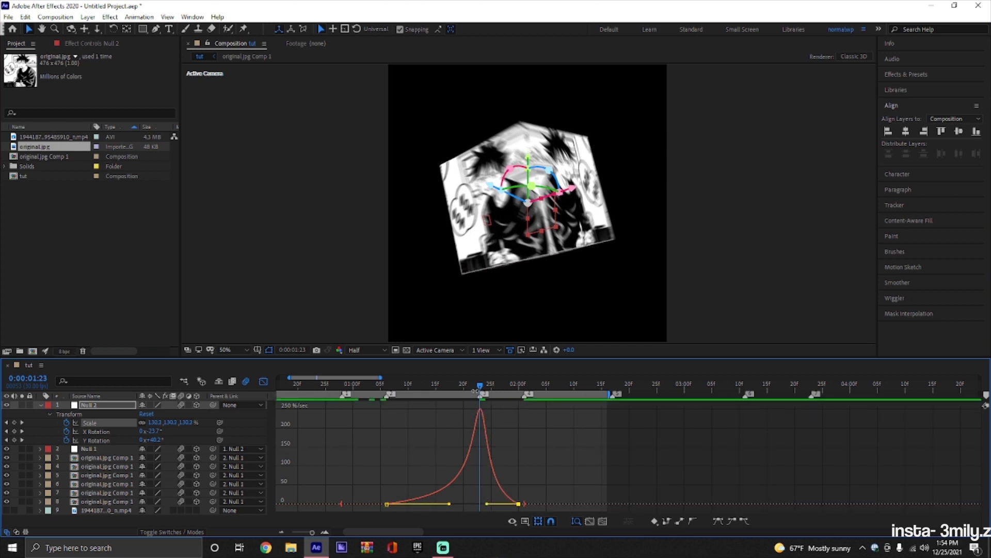
{"action": "left_click_drag", "start_coordinate": [476, 390], "coordinate": [336, 411]}
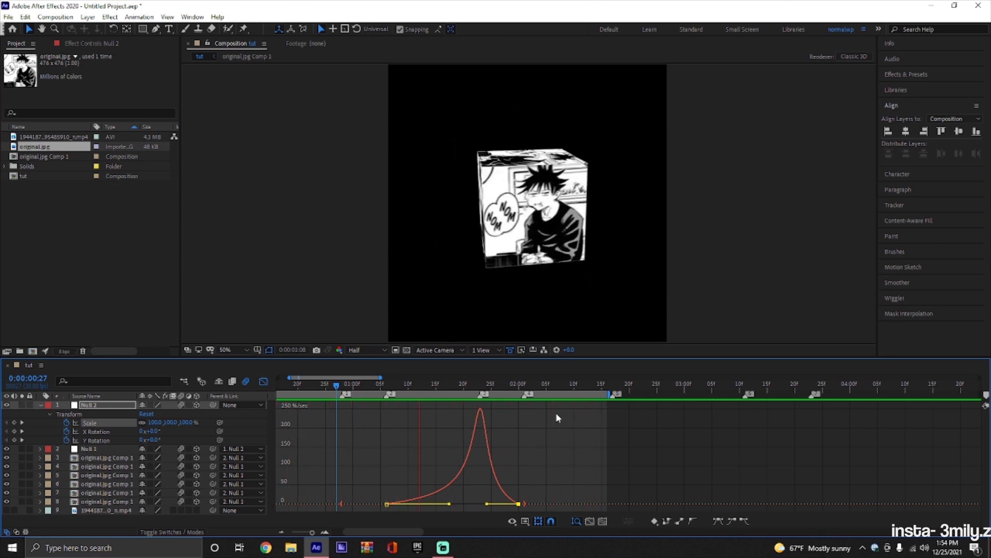
Return from the graph editor, collapse Null 2's properties, and preview the cube animation from just before the layers start.
{"action": "key", "text": "shift+F3"}
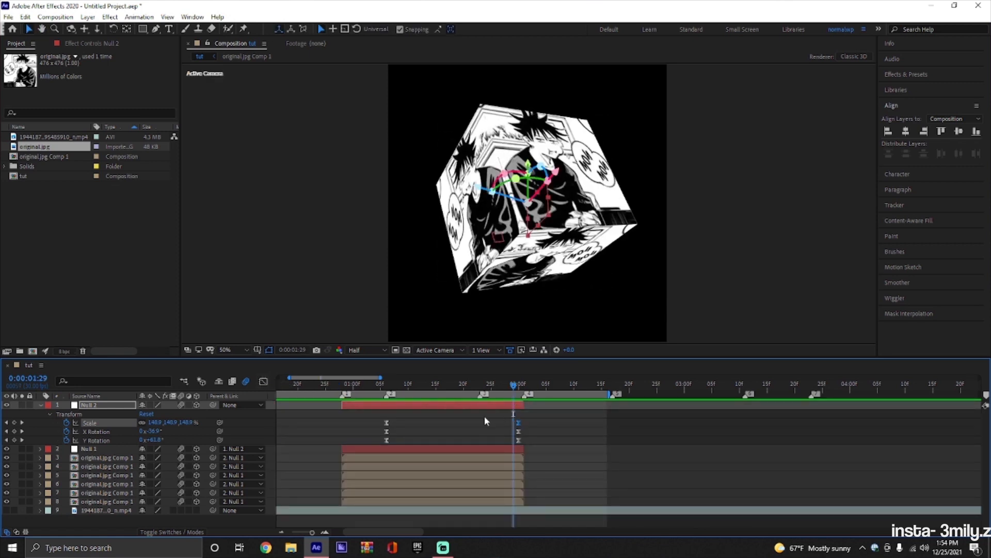
{"action": "left_click", "coordinate": [484, 416]}
{"action": "key", "text": "u"}
{"action": "left_click_drag", "start_coordinate": [515, 385], "coordinate": [314, 405]}
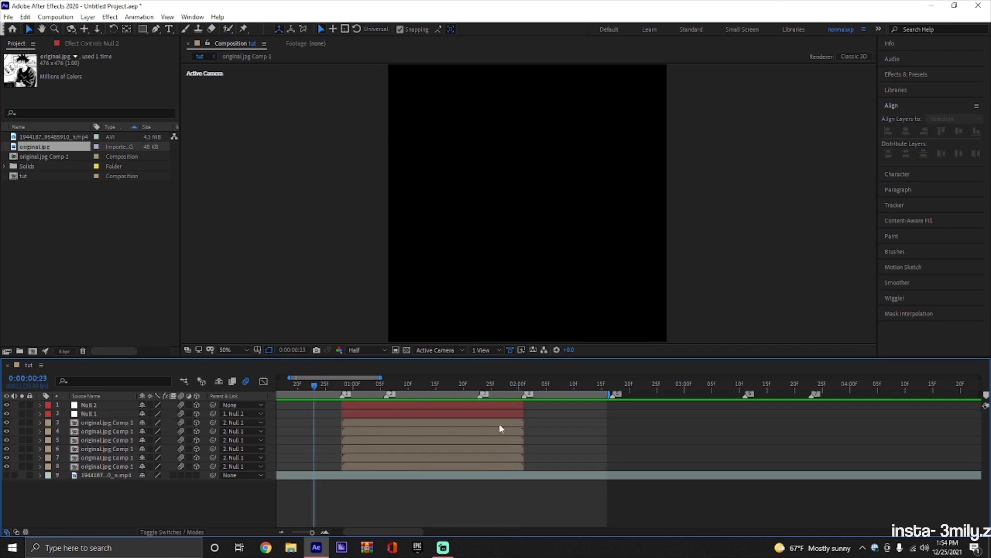
{"action": "key", "text": "space"}
Add a third null object above Null 2.
{"action": "left_click", "coordinate": [499, 404]}
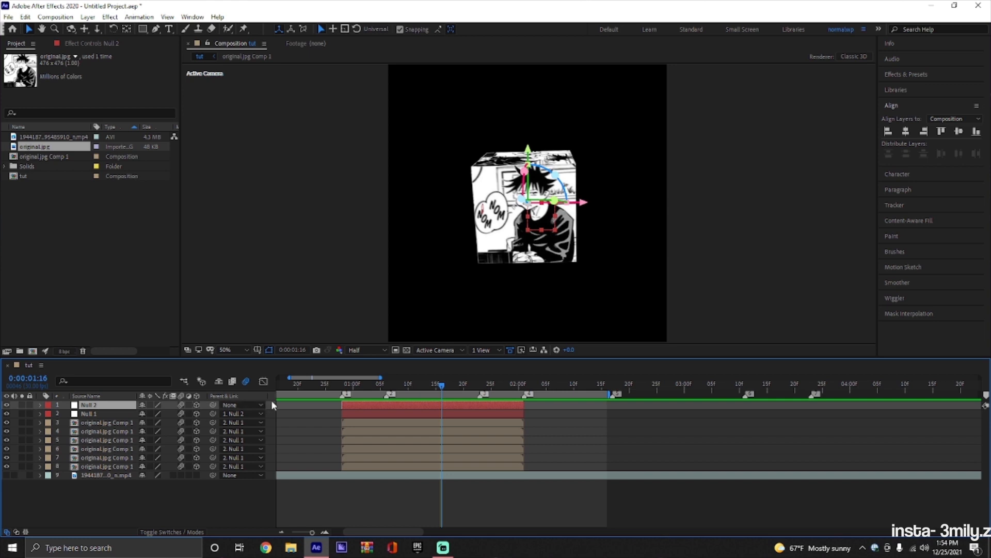
{"action": "right_click", "coordinate": [273, 404]}
{"action": "mouse_move", "coordinate": [289, 407]}
{"action": "left_click", "coordinate": [473, 467]}
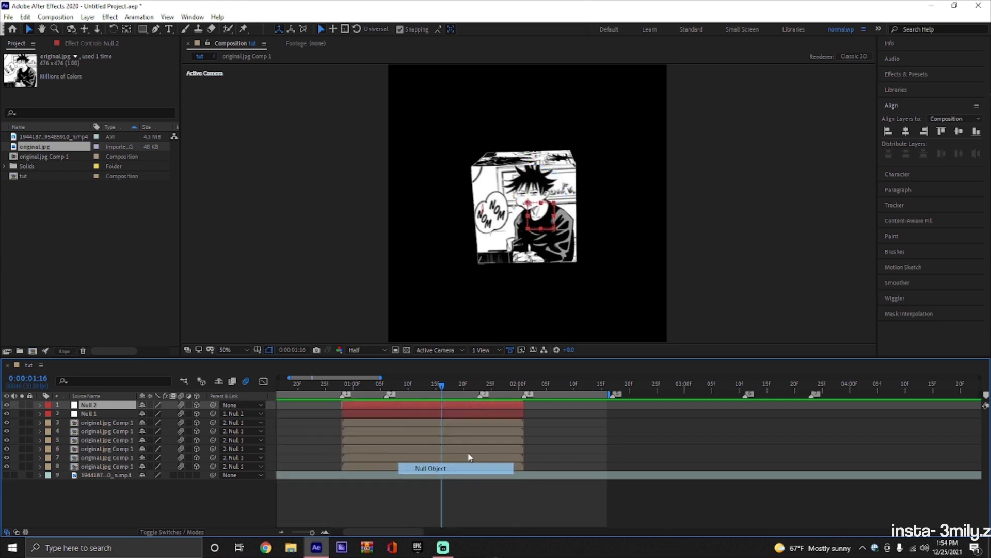
Trim Null 3 to the cube layers' span, 0:00:00:28 to 0:00:02:01, and parent Null 2 to it.
{"action": "left_click", "coordinate": [342, 384]}
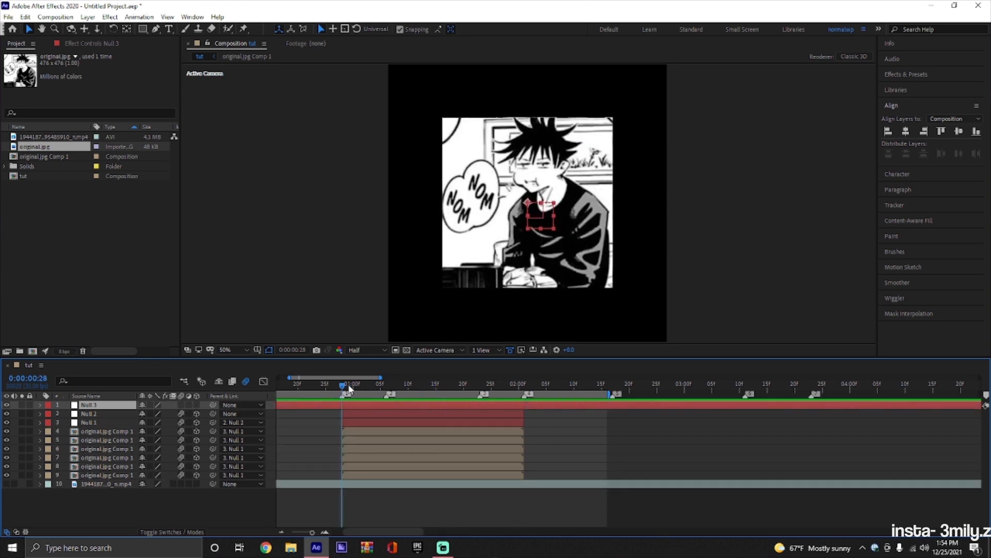
{"action": "key", "text": "ctrl+shift+d"}
{"action": "left_click_drag", "start_coordinate": [345, 386], "coordinate": [523, 417]}
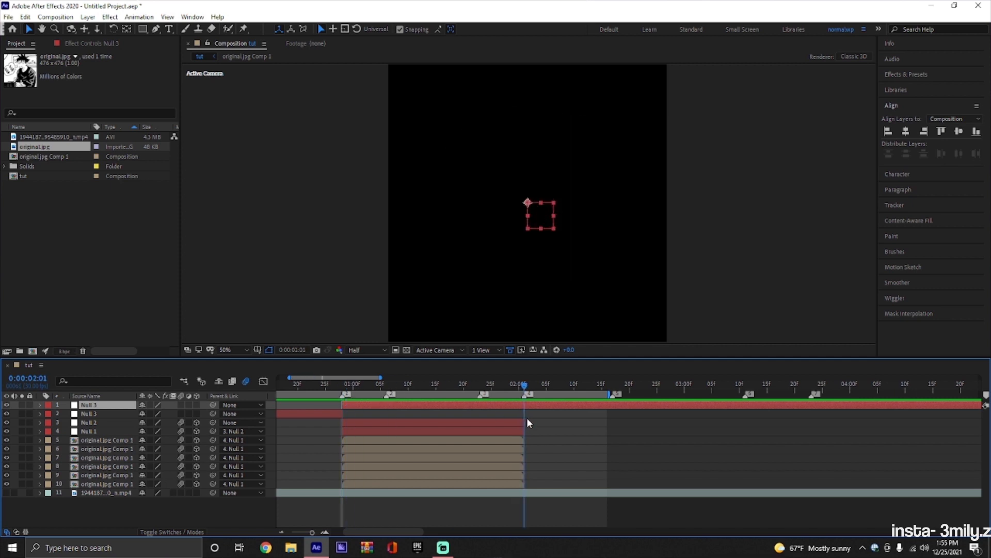
{"action": "key", "text": "alt+bracketright"}
{"action": "left_click", "coordinate": [360, 413]}
{"action": "left_click", "coordinate": [343, 413]}
{"action": "key", "text": "Delete"}
{"action": "left_click", "coordinate": [350, 406]}
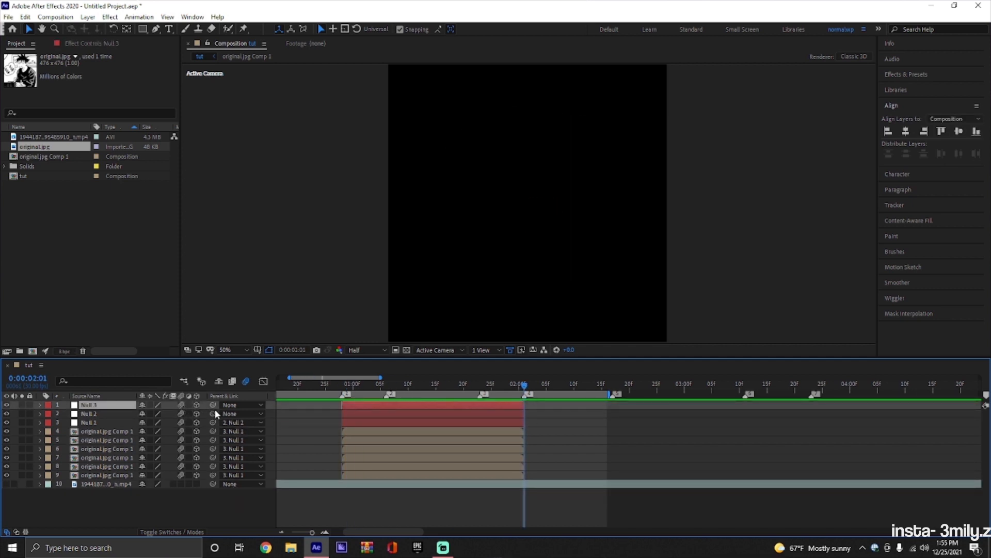
{"action": "left_click_drag", "start_coordinate": [213, 413], "coordinate": [212, 405]}
Keyframe Null 3's Scale from 289% at the layer start to 100% at 0:00:01:11.
{"action": "key", "text": "s"}
{"action": "left_click", "coordinate": [414, 384]}
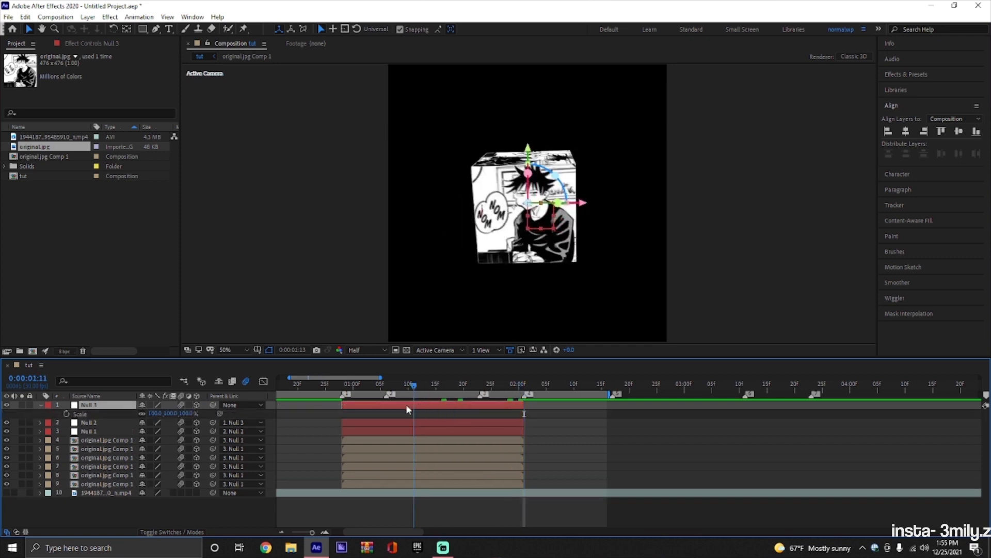
{"action": "left_click_drag", "start_coordinate": [413, 408], "coordinate": [391, 405]}
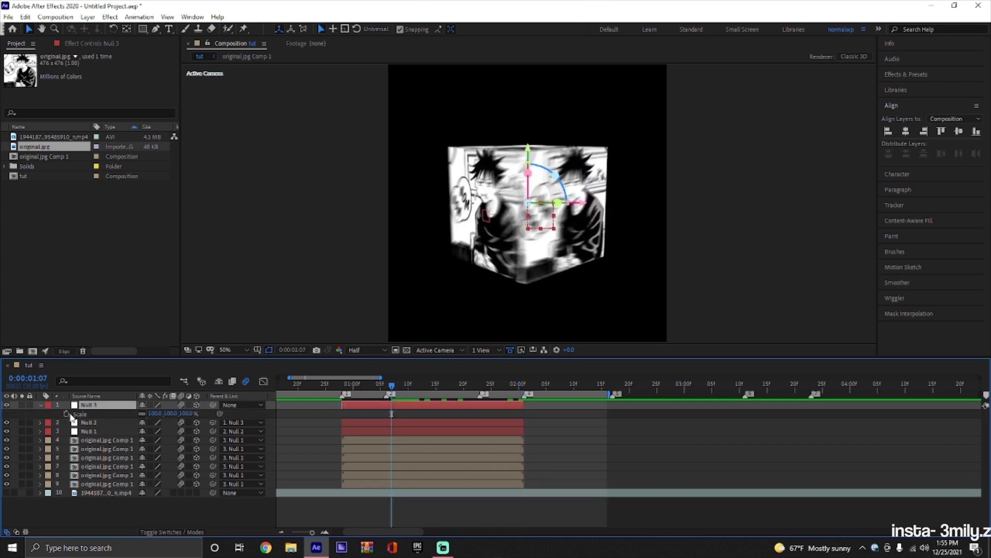
{"action": "key", "text": "Page_Down"}
{"action": "key", "text": "Page_Down"}
{"action": "key", "text": "Page_Down"}
{"action": "key", "text": "Page_Down"}
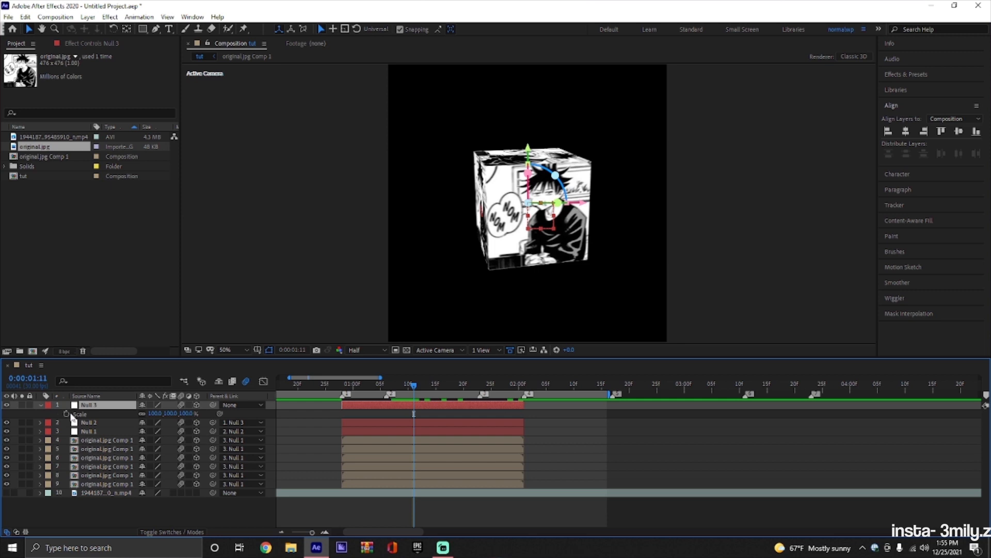
{"action": "left_click", "coordinate": [67, 415]}
{"action": "key", "text": "i"}
{"action": "left_click_drag", "start_coordinate": [187, 414], "coordinate": [174, 413]}
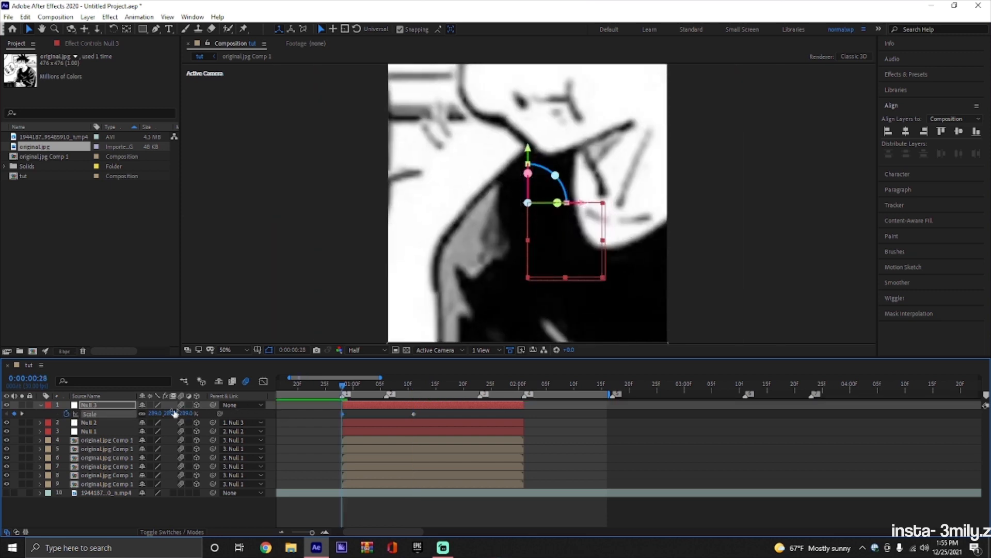
Bend Null 3's Scale value graph to fall steeply from the first keyframe and flatten out into the second.
{"action": "left_click", "coordinate": [263, 381]}
{"action": "right_click", "coordinate": [340, 441]}
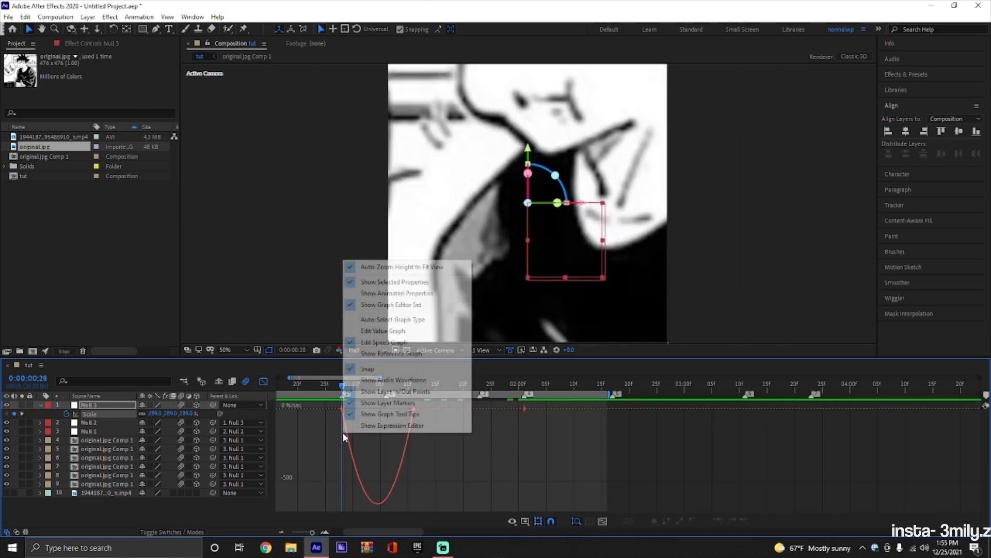
{"action": "left_click", "coordinate": [382, 332]}
{"action": "left_click_drag", "start_coordinate": [355, 404], "coordinate": [298, 467]}
{"action": "left_click_drag", "start_coordinate": [365, 412], "coordinate": [351, 475]}
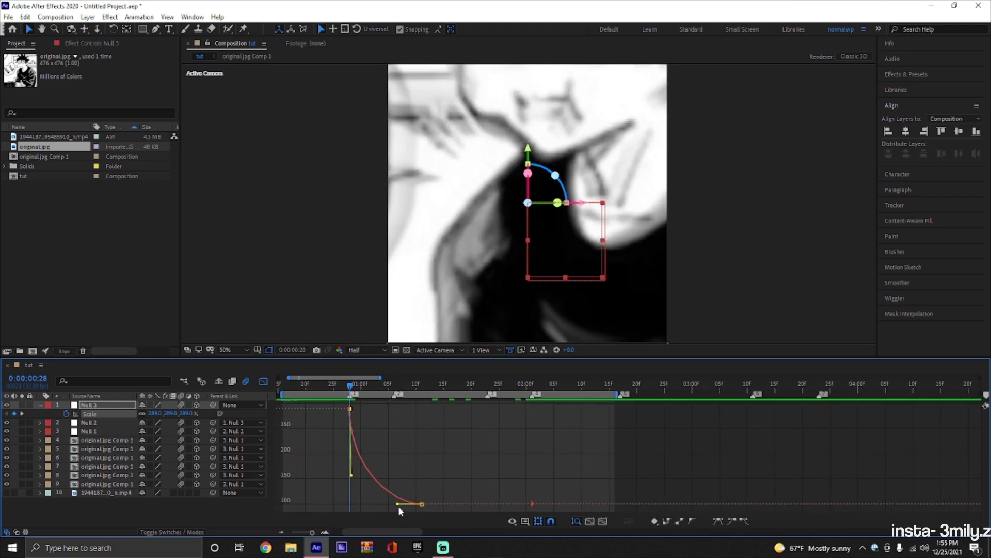
{"action": "left_click_drag", "start_coordinate": [396, 504], "coordinate": [351, 496]}
{"action": "left_click", "coordinate": [263, 382]}
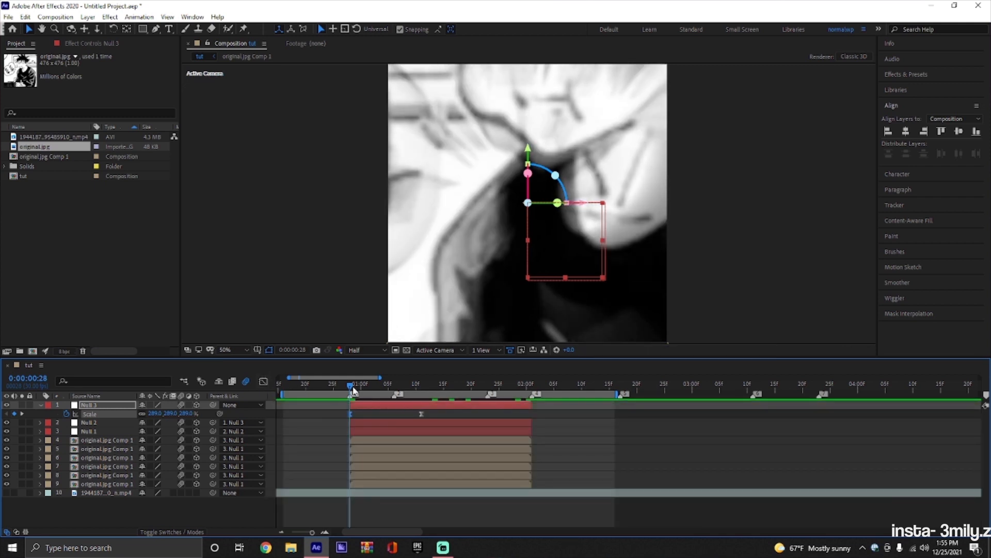
Hold Null 3's Scale with a 100% keyframe at 0:00:01:13 and add a 0% keyframe at the layer's end.
{"action": "left_click_drag", "start_coordinate": [354, 391], "coordinate": [432, 388]}
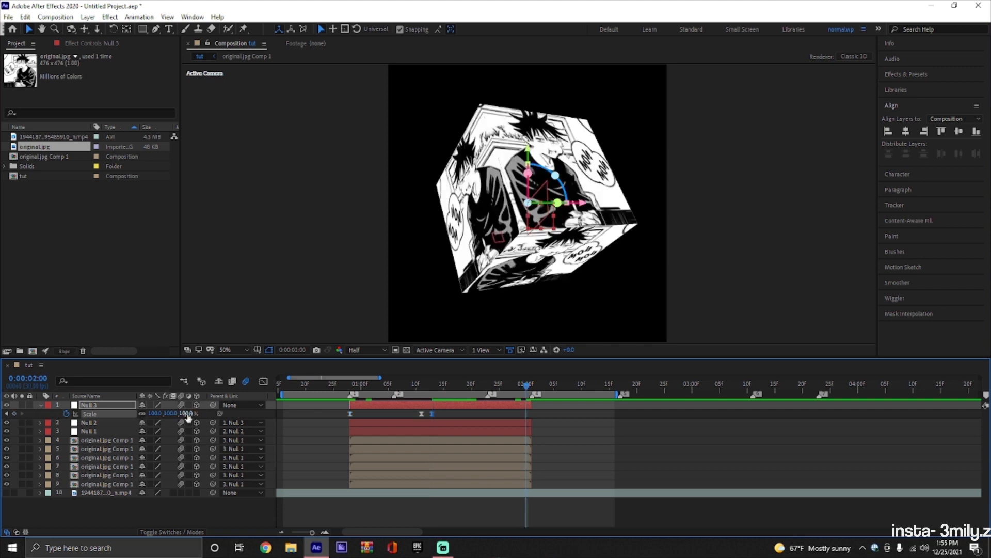
{"action": "left_click", "coordinate": [187, 413]}
{"action": "type", "text": "0"}
{"action": "key", "text": "Return"}
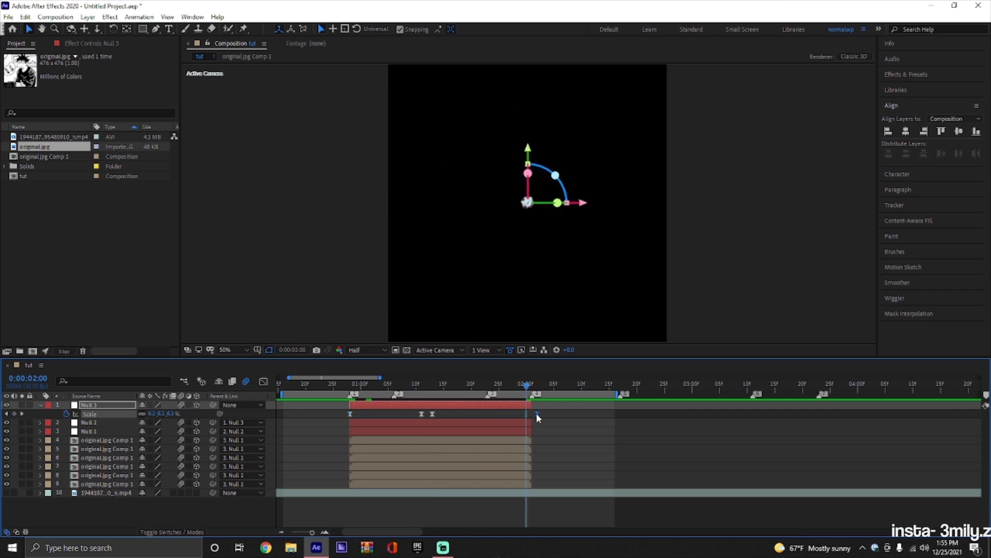
{"action": "left_click_drag", "start_coordinate": [541, 416], "coordinate": [534, 416]}
Bend the last segment of Null 3's Scale value graph to stay near 100% and plunge at the layer's end, and preview it.
{"action": "left_click", "coordinate": [264, 381]}
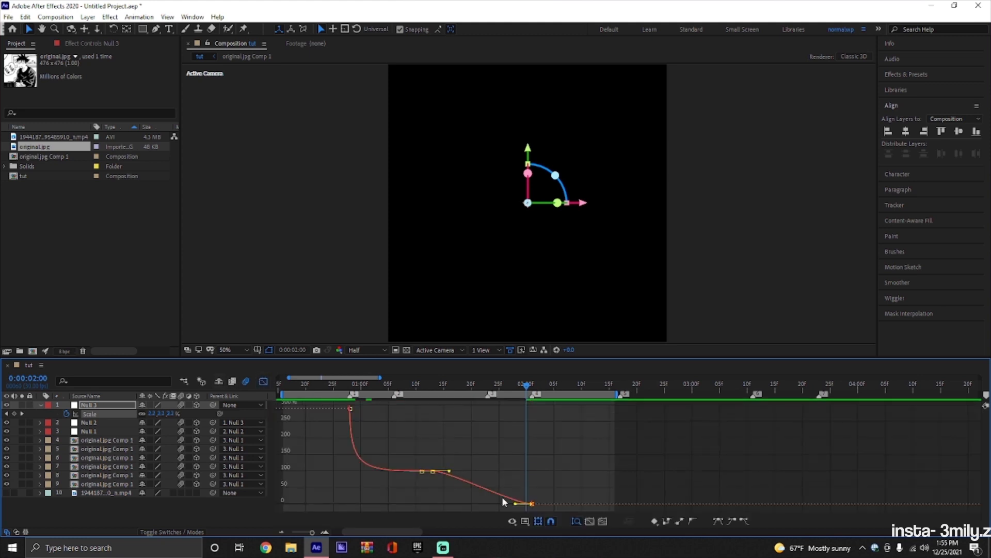
{"action": "left_click", "coordinate": [326, 531]}
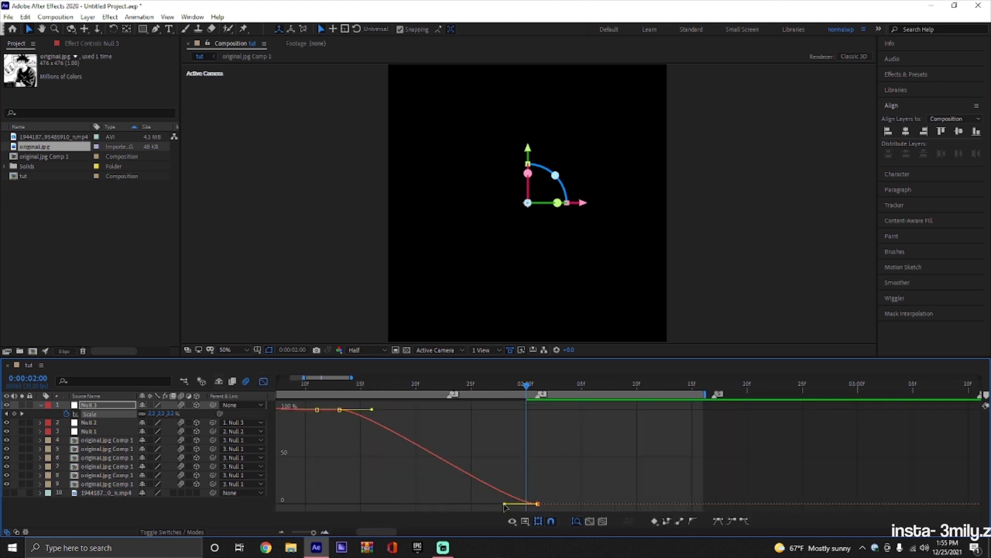
{"action": "left_click_drag", "start_coordinate": [504, 504], "coordinate": [534, 436]}
{"action": "left_click_drag", "start_coordinate": [371, 409], "coordinate": [513, 404]}
{"action": "left_click_drag", "start_coordinate": [534, 438], "coordinate": [534, 431]}
{"action": "key", "text": "space"}
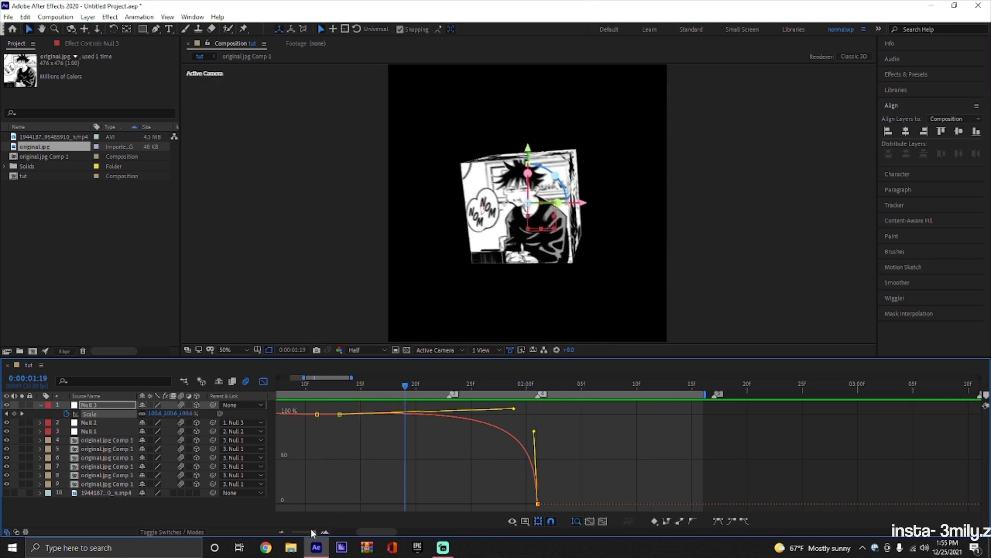
{"action": "left_click_drag", "start_coordinate": [312, 532], "coordinate": [306, 532]}
{"action": "left_click", "coordinate": [263, 381]}
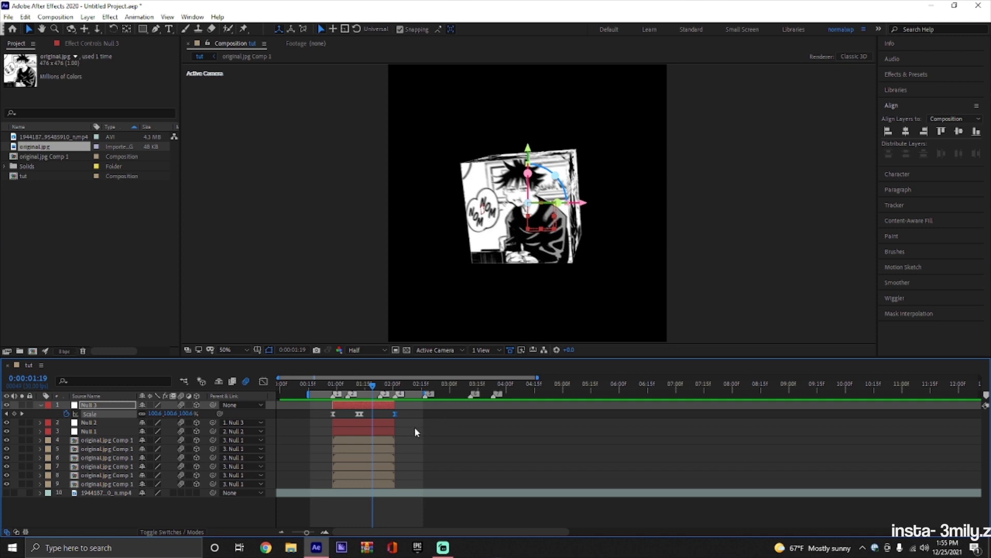
Import the reference video cancooon.mp4 and open it in the footage viewer.
{"action": "left_click", "coordinate": [414, 427]}
{"action": "left_click", "coordinate": [8, 17]}
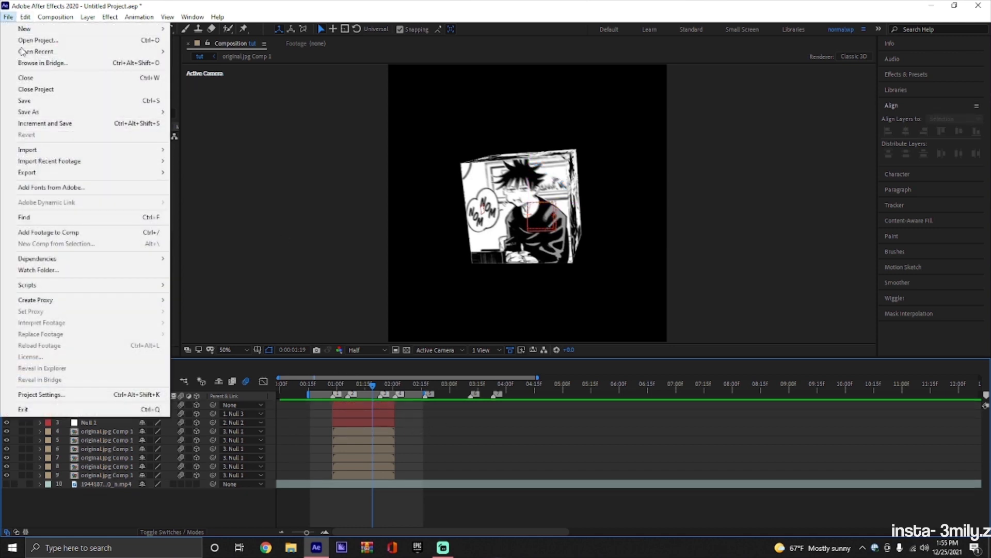
{"action": "mouse_move", "coordinate": [37, 151]}
{"action": "left_click", "coordinate": [274, 150]}
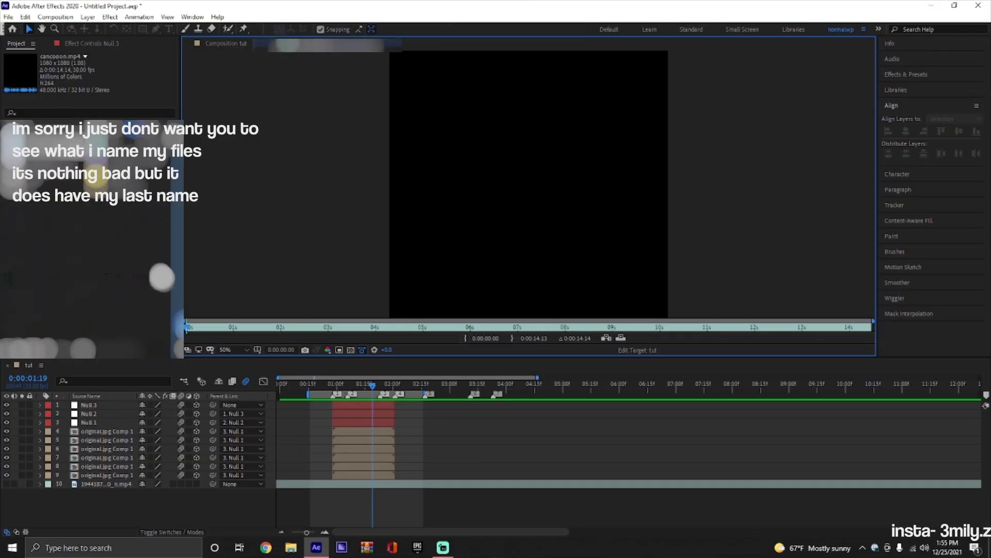
Mark the section from 0:00:03:10 to 0:00:04:08 of the reference video and play it back.
{"action": "left_click_drag", "start_coordinate": [192, 331], "coordinate": [351, 331]}
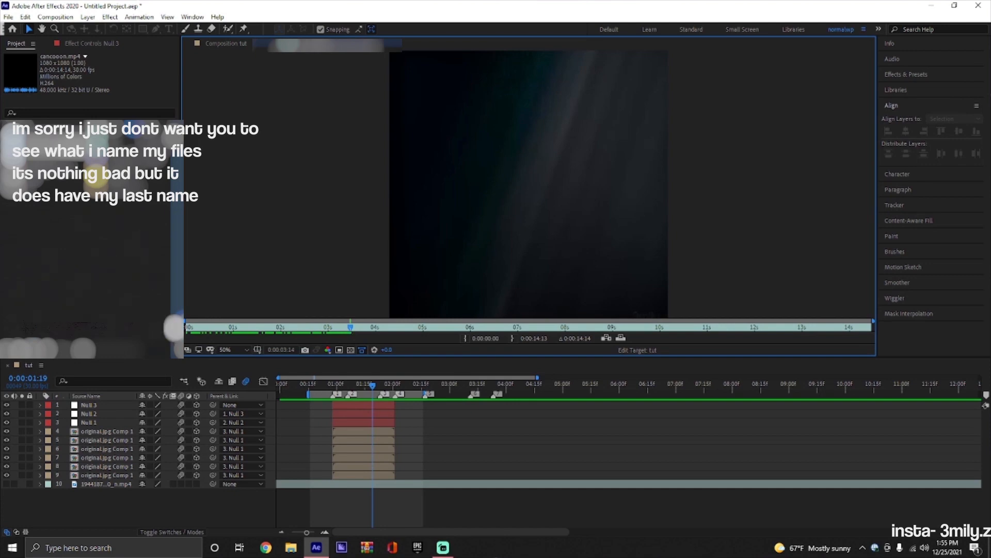
{"action": "left_click_drag", "start_coordinate": [185, 326], "coordinate": [325, 328]}
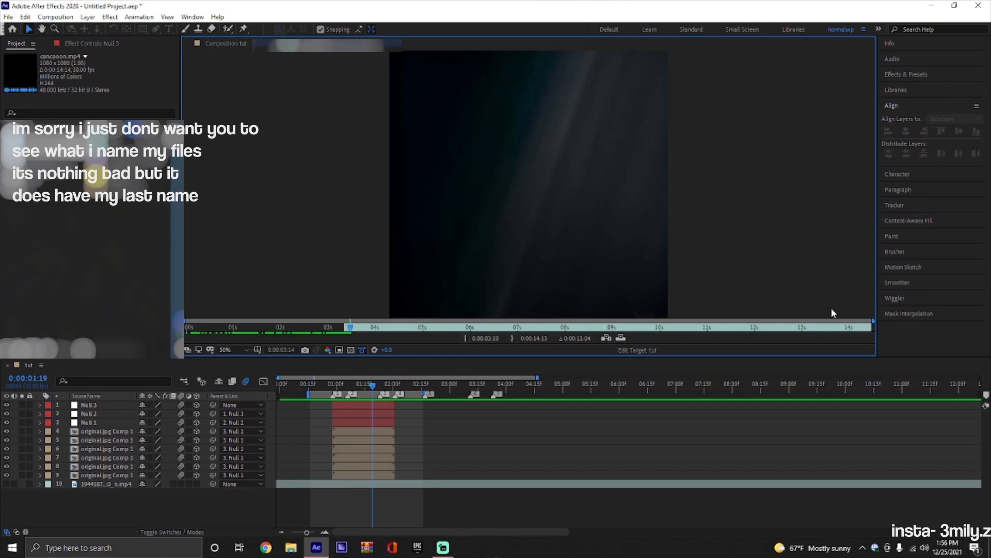
{"action": "left_click_drag", "start_coordinate": [871, 321], "coordinate": [375, 327]}
{"action": "key", "text": "space"}
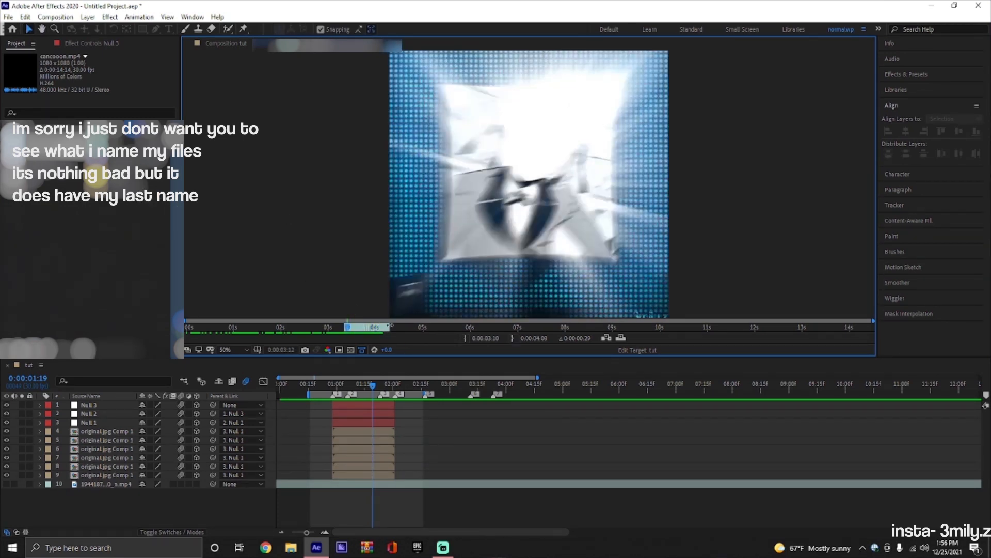
{"action": "key", "text": "space"}
Go back to the tut composition and preview the cube animation from near the start of its layers.
{"action": "key", "text": "space"}
{"action": "left_click", "coordinate": [109, 281]}
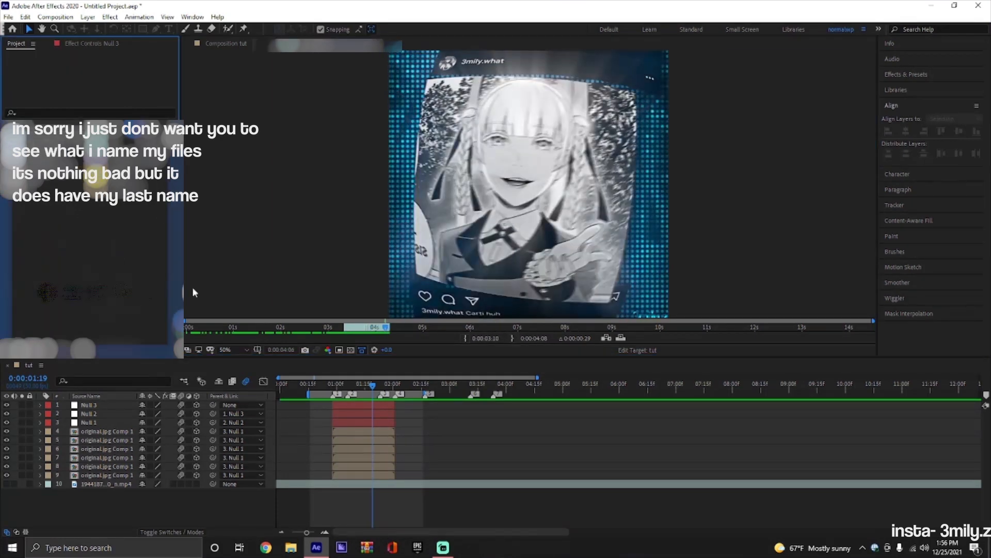
{"action": "left_click", "coordinate": [219, 45]}
{"action": "left_click_drag", "start_coordinate": [375, 385], "coordinate": [337, 384]}
{"action": "key", "text": "space"}
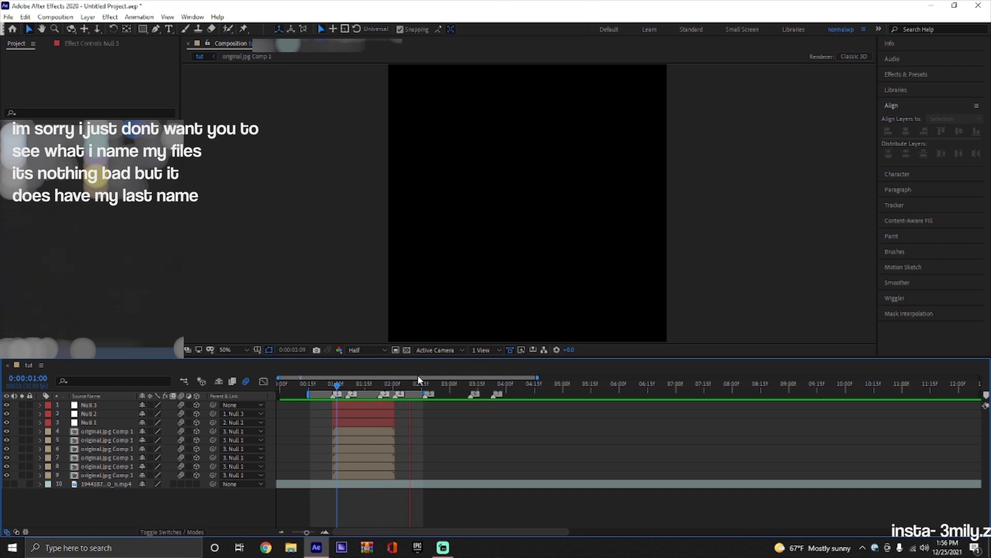
{"action": "key", "text": "space"}
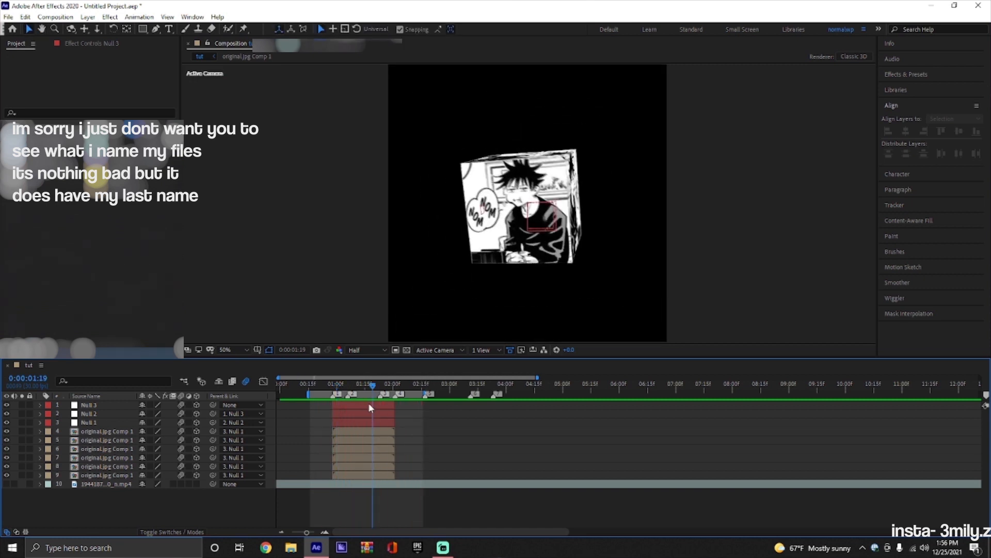
Pre-compose the three nulls together with all six cube-face layers.
{"action": "left_click", "coordinate": [368, 403]}
{"action": "left_click", "coordinate": [376, 472], "text": "shift"}
{"action": "right_click", "coordinate": [375, 473]}
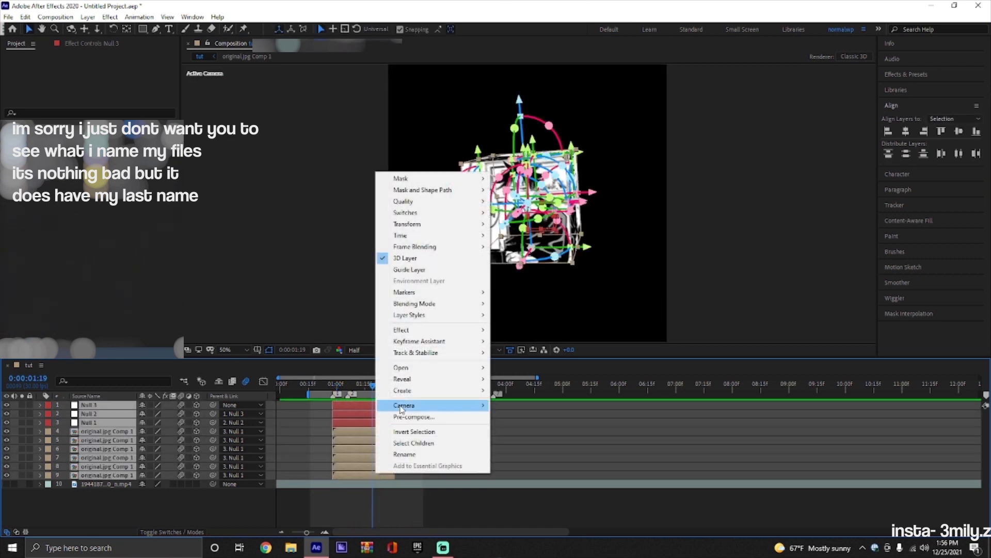
{"action": "left_click", "coordinate": [405, 412]}
{"action": "left_click", "coordinate": [521, 340]}
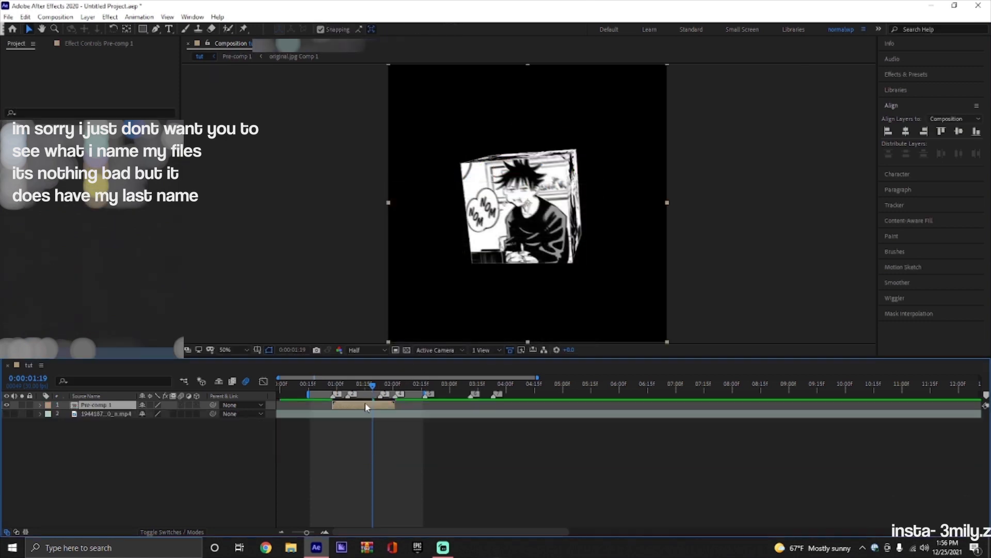
Open the cube's pre-comp and extend its work area back to the composition start.
{"action": "double_click", "coordinate": [365, 404]}
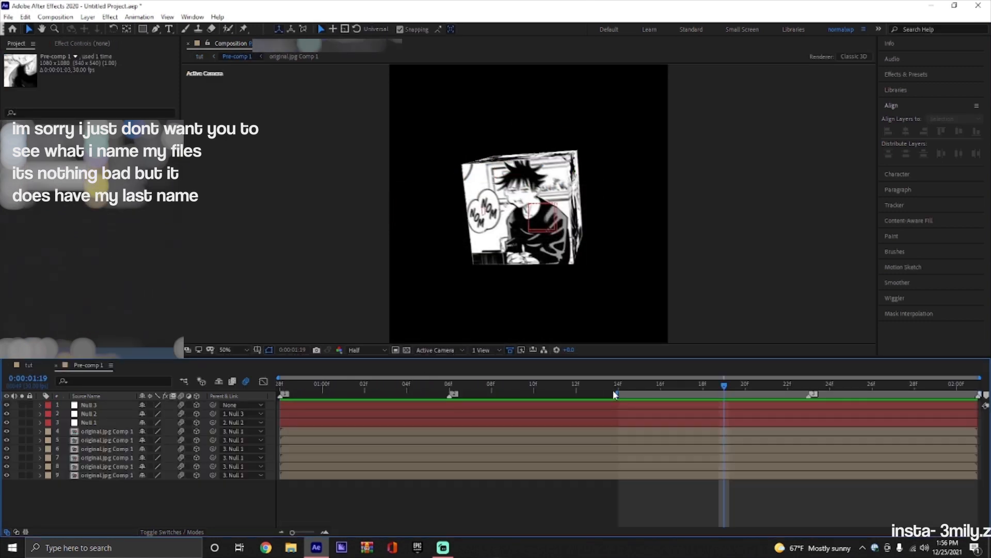
{"action": "left_click_drag", "start_coordinate": [613, 392], "coordinate": [144, 392]}
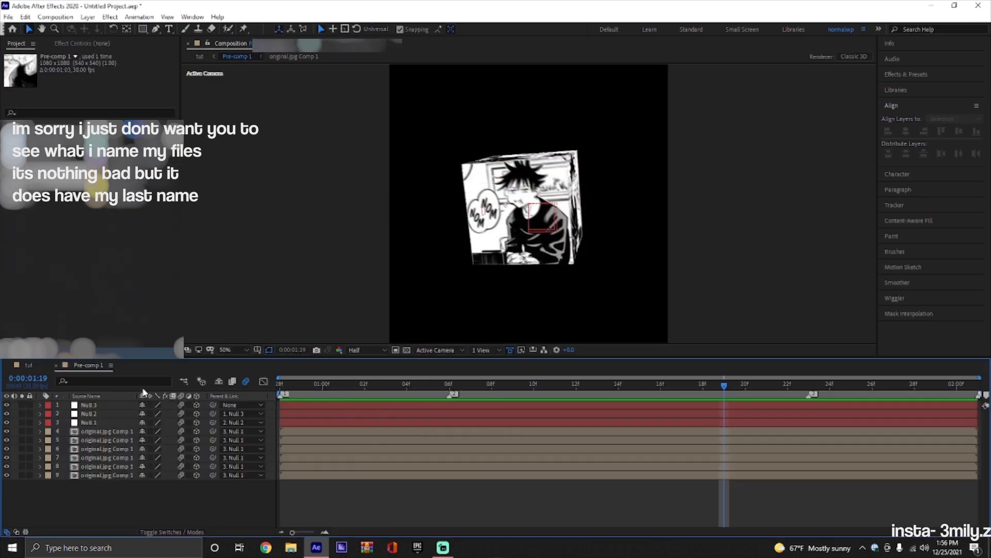
{"action": "left_click", "coordinate": [57, 365]}
{"action": "double_click", "coordinate": [357, 406]}
Try adding a parallel light with default settings to the cube's pre-comp, and delete it.
{"action": "left_click_drag", "start_coordinate": [724, 385], "coordinate": [249, 406]}
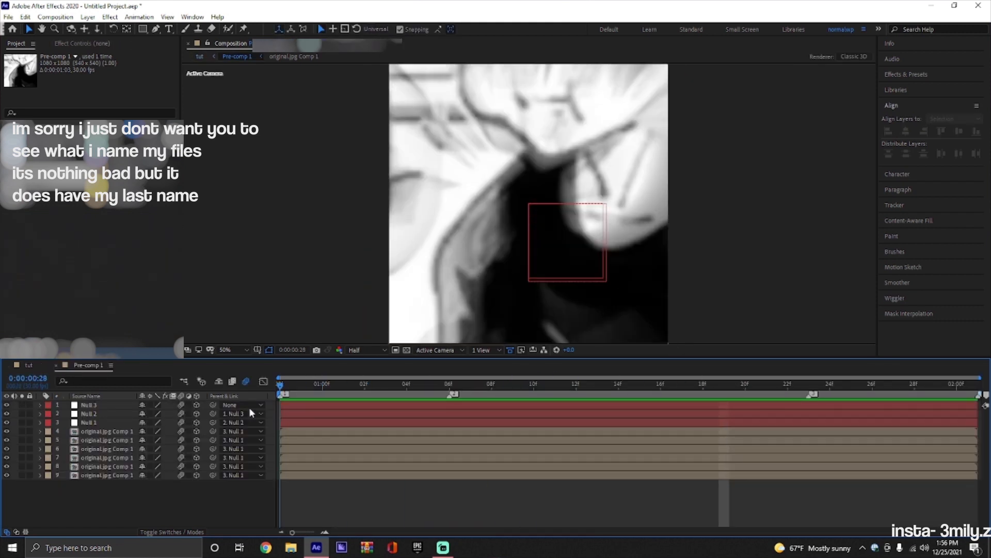
{"action": "right_click", "coordinate": [274, 407]}
{"action": "mouse_move", "coordinate": [287, 410]}
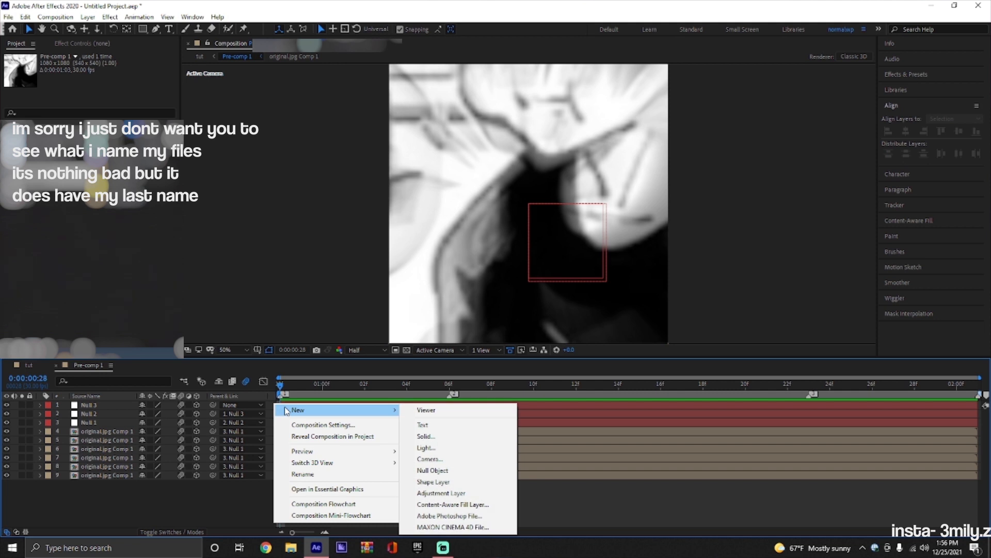
{"action": "left_click", "coordinate": [426, 447]}
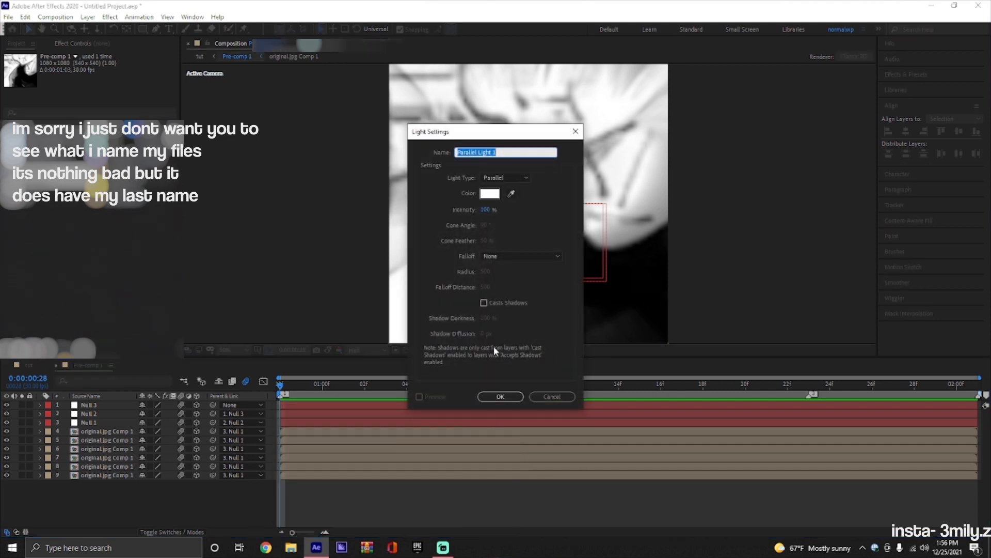
{"action": "left_click", "coordinate": [499, 396]}
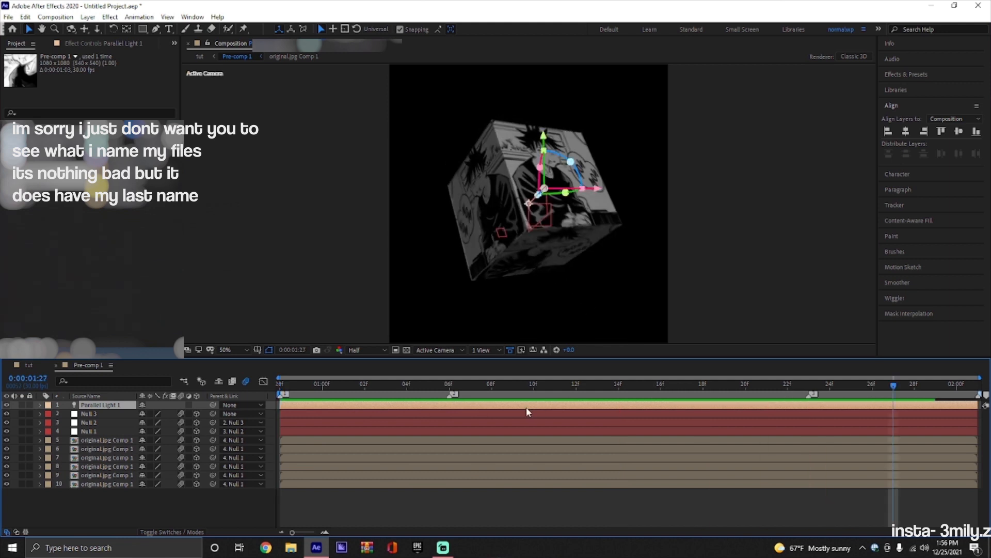
{"action": "key", "text": "Delete"}
Create an adjustment layer above the nulls in the pre-comp and apply the S_EdgeRays effect to it.
{"action": "right_click", "coordinate": [268, 405]}
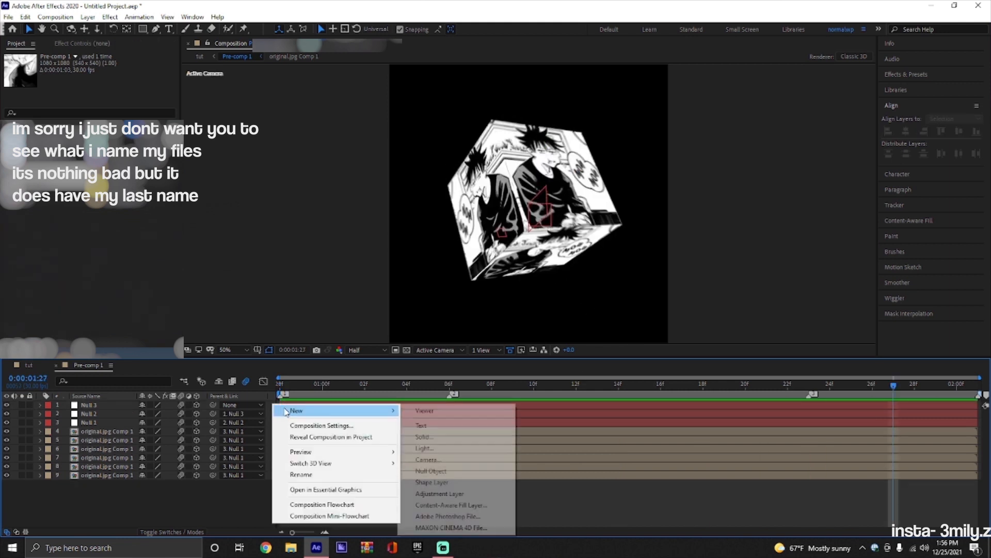
{"action": "mouse_move", "coordinate": [289, 407]}
{"action": "left_click", "coordinate": [428, 488]}
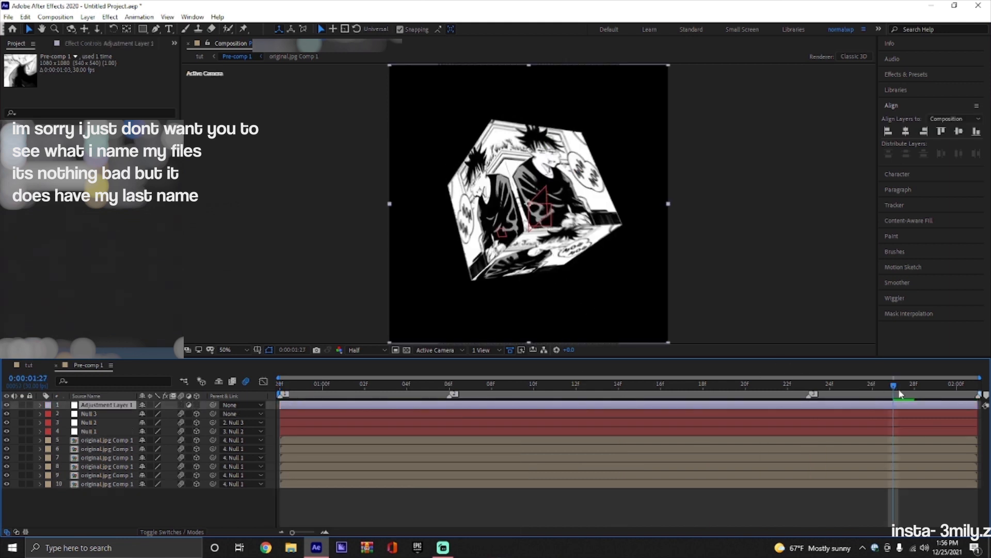
{"action": "left_click_drag", "start_coordinate": [894, 385], "coordinate": [277, 386]}
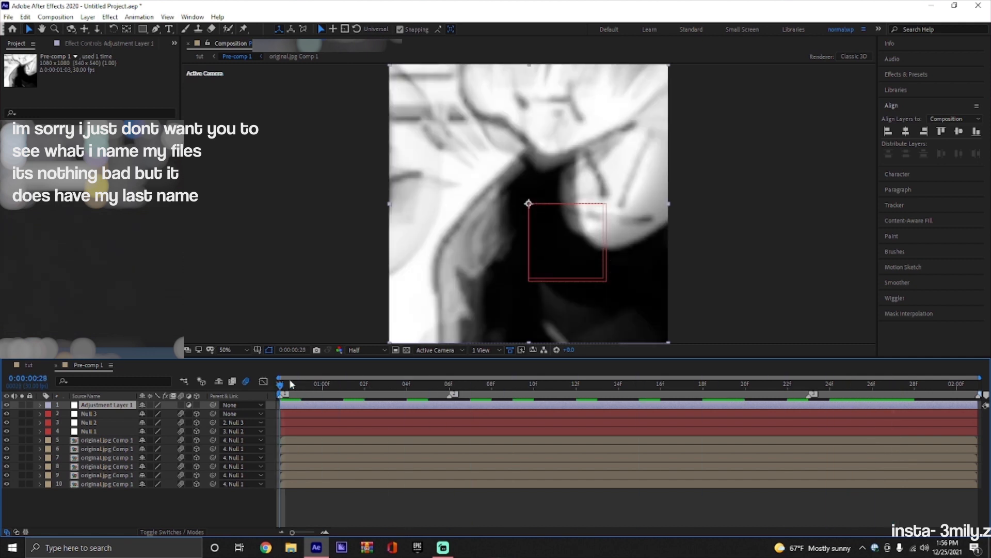
{"action": "key", "text": "ctrl+space"}
{"action": "type", "text": "ed"}
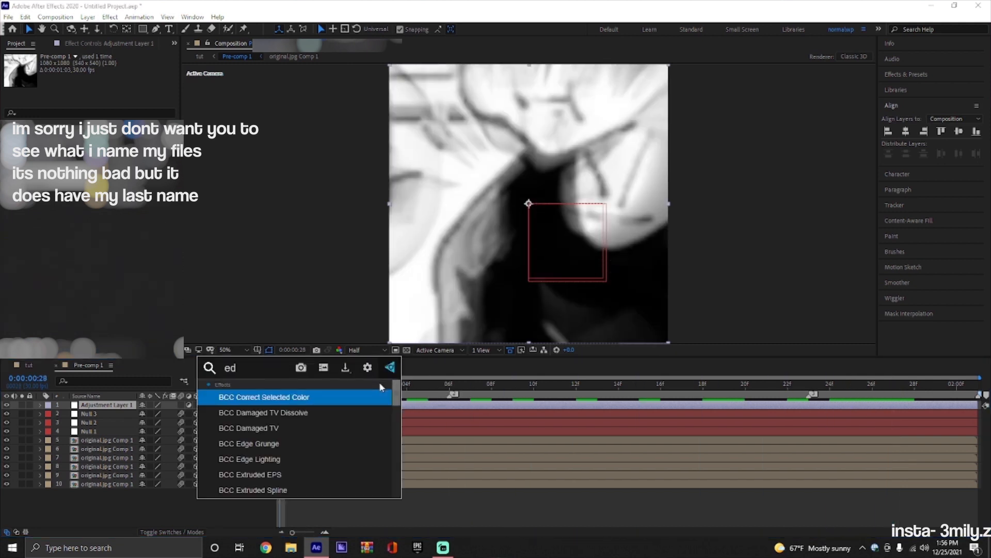
{"action": "type", "text": "g"}
{"action": "scroll", "coordinate": [312, 436], "scroll_direction": "down", "scroll_amount": 3}
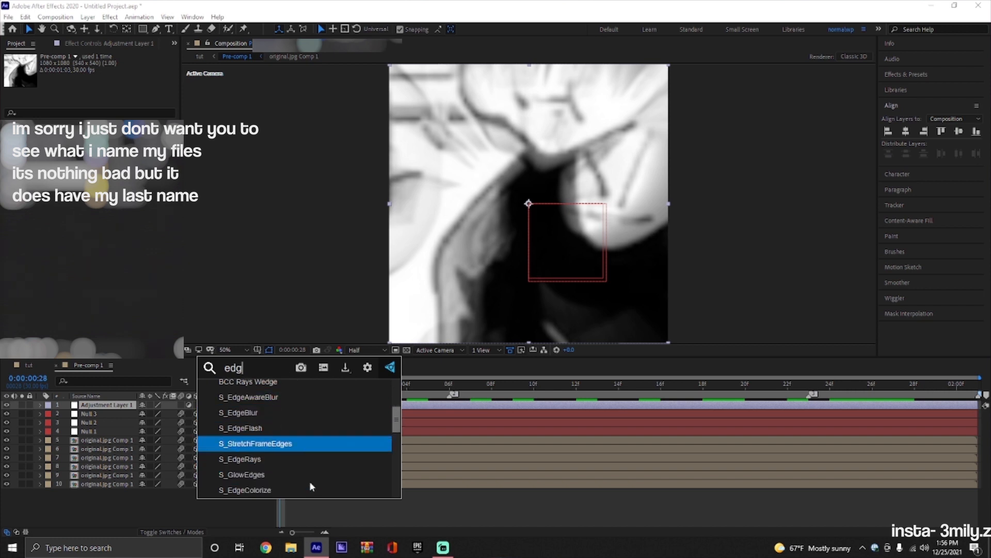
{"action": "left_click", "coordinate": [309, 458]}
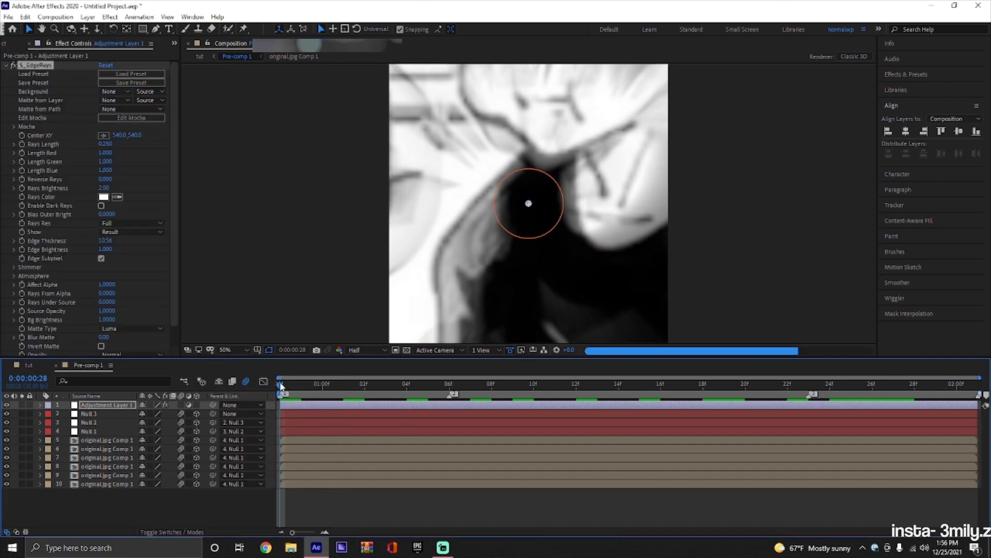
Set the S_EdgeRays rays length to 1.000 and the rays color to light blue B3B5FF.
{"action": "left_click", "coordinate": [523, 387]}
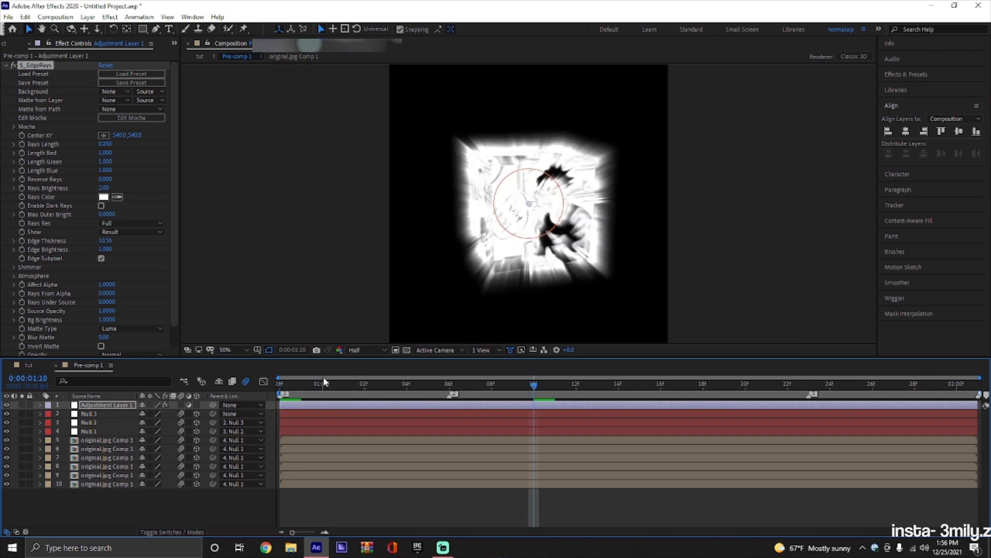
{"action": "left_click_drag", "start_coordinate": [105, 144], "coordinate": [251, 148]}
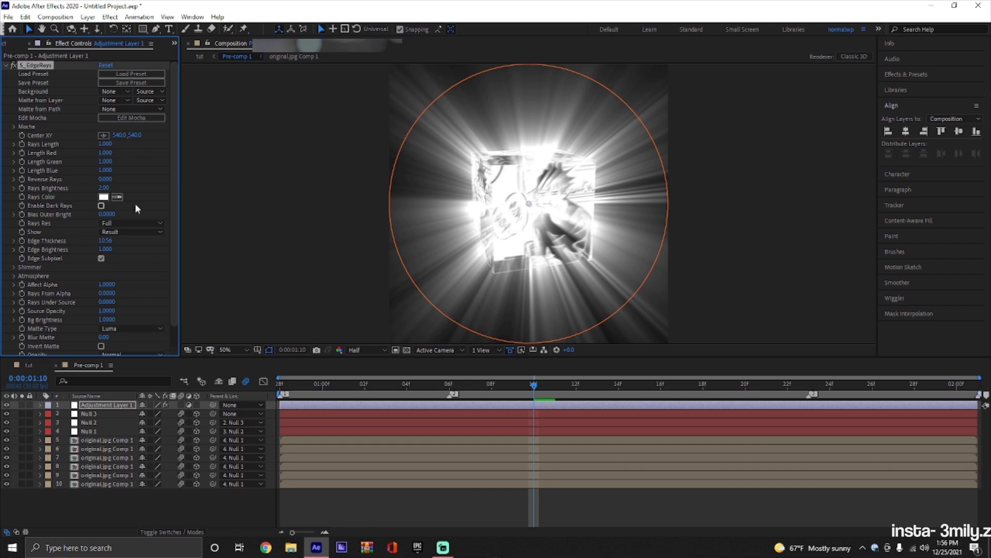
{"action": "left_click", "coordinate": [104, 197]}
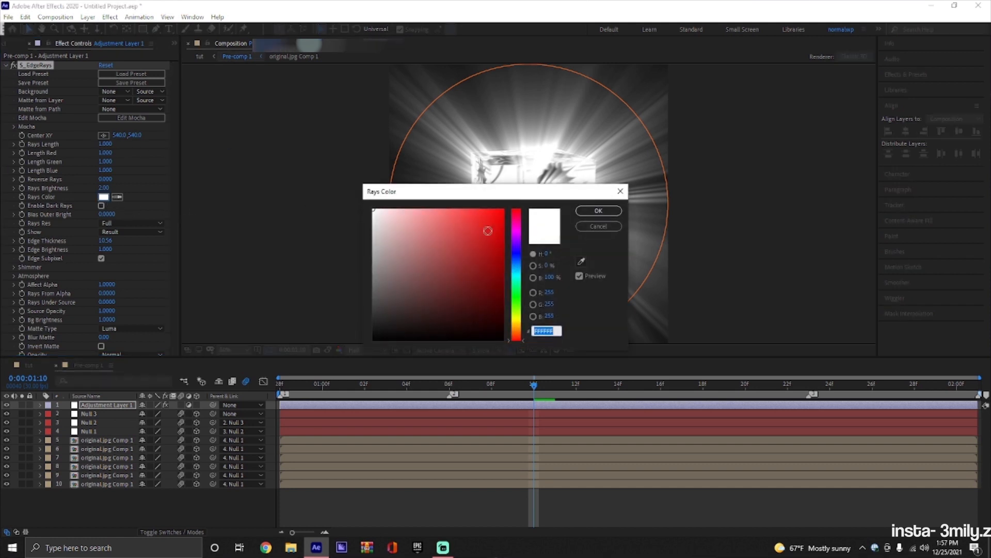
{"action": "left_click", "coordinate": [508, 254]}
{"action": "left_click_drag", "start_coordinate": [463, 228], "coordinate": [412, 194]}
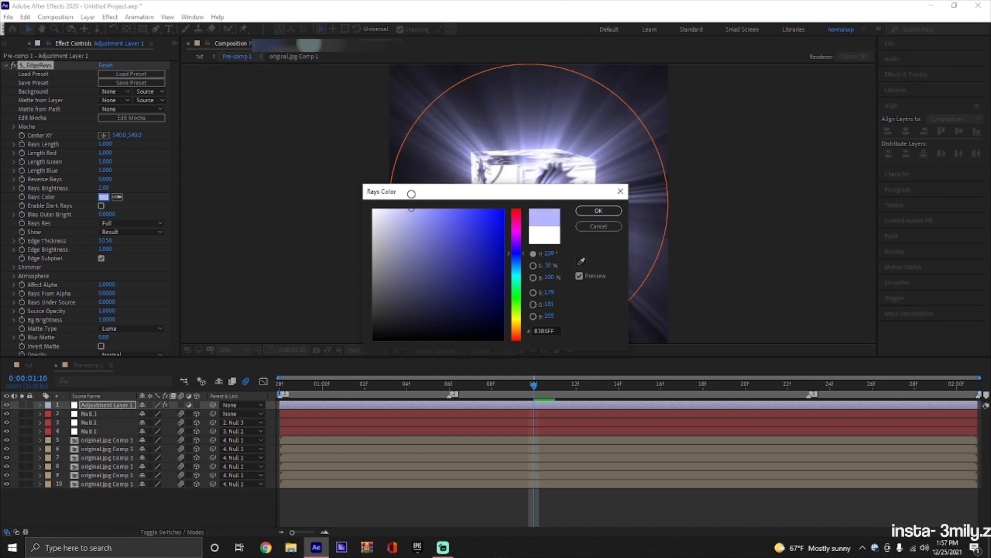
{"action": "left_click", "coordinate": [598, 211]}
Keyframe Center XY and Rays Brightness from the pre-comp's start, ending at 0:00:02:00 with center 58.0, 462.0 and brightness 0.
{"action": "key", "text": "Home"}
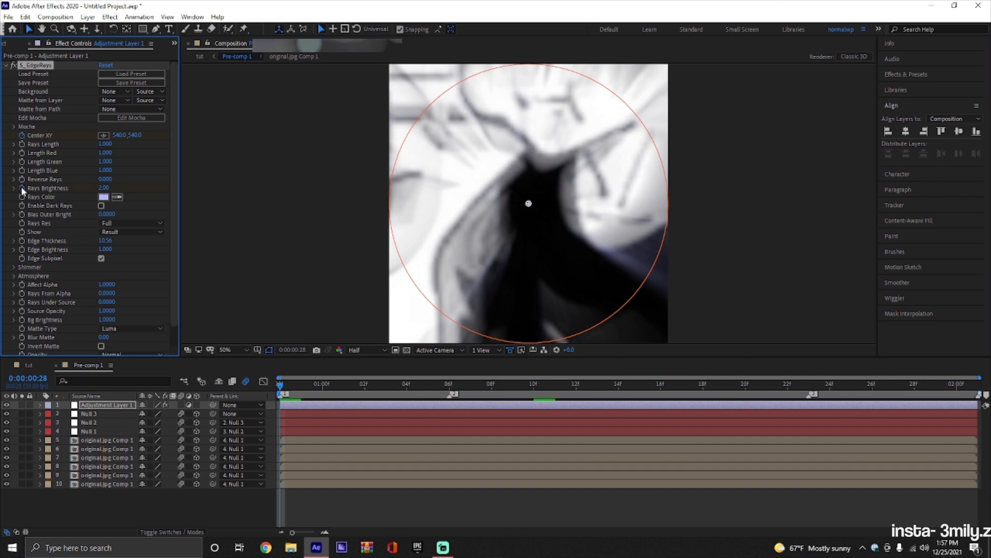
{"action": "key", "text": "End"}
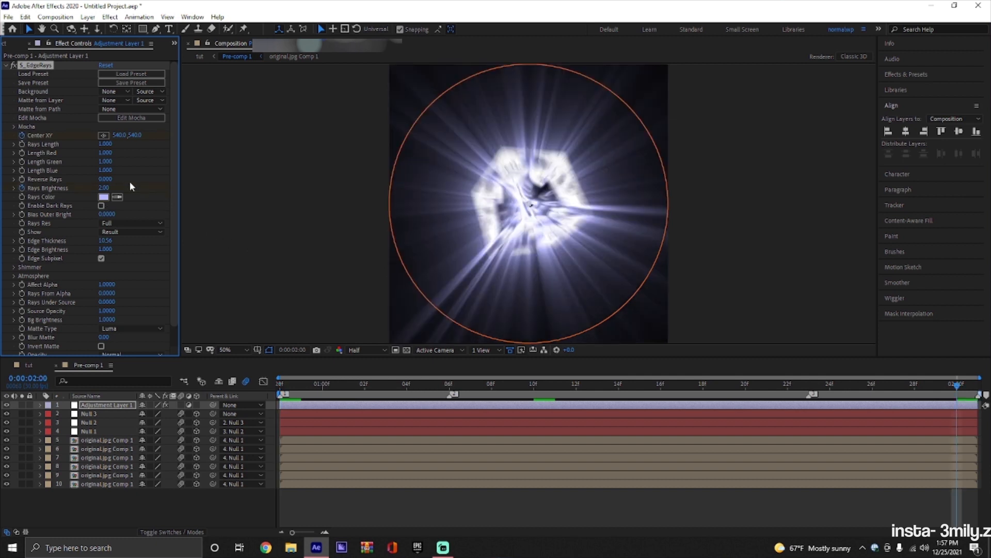
{"action": "left_click", "coordinate": [102, 187]}
{"action": "type", "text": "0"}
{"action": "key", "text": "Return"}
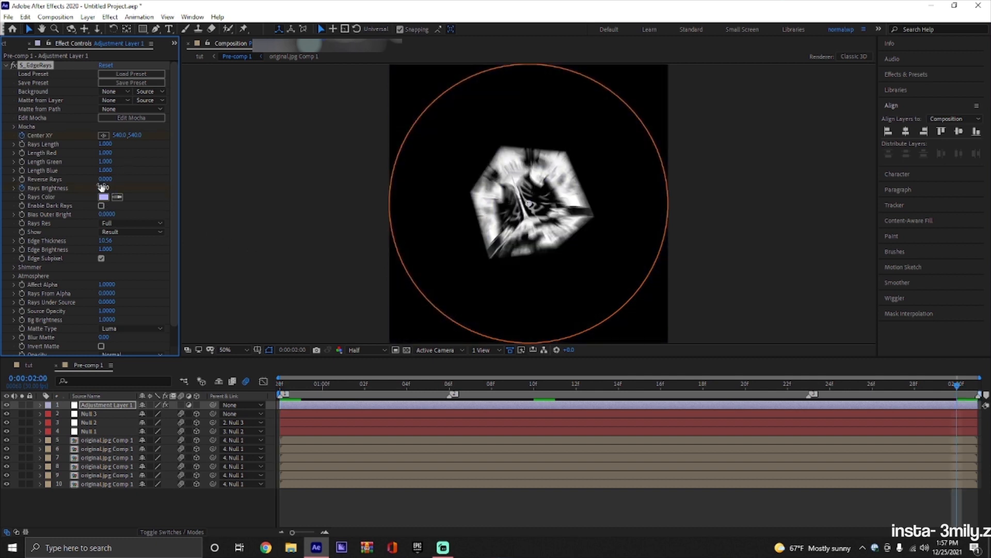
{"action": "left_click", "coordinate": [103, 135]}
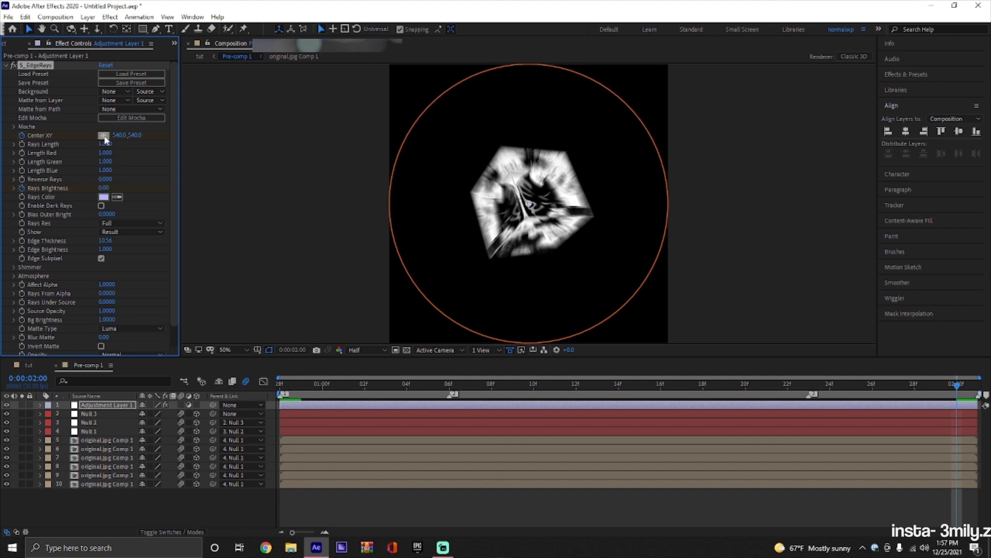
{"action": "left_click", "coordinate": [404, 185]}
Preview the animated edge rays on the spinning cube.
{"action": "key", "text": "space"}
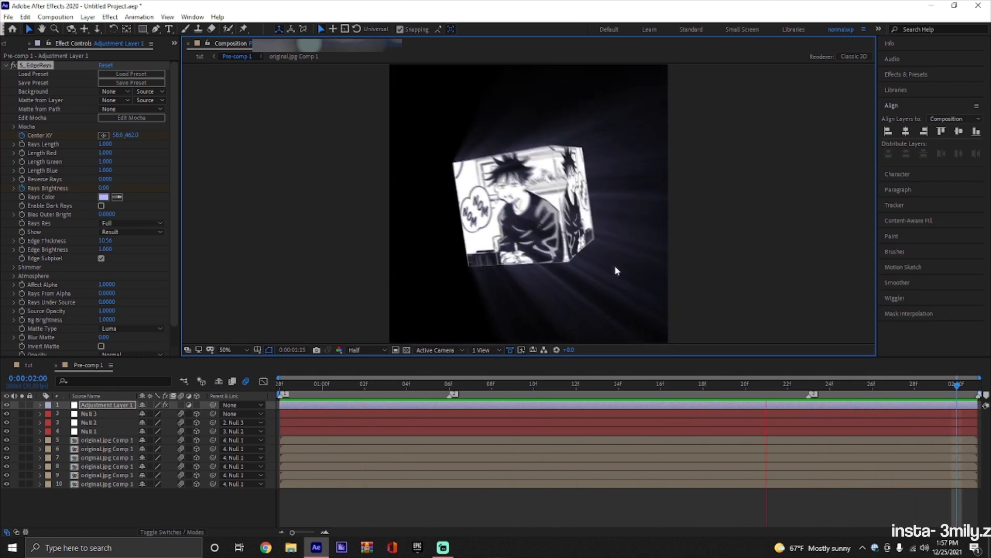
{"action": "key", "text": "space"}
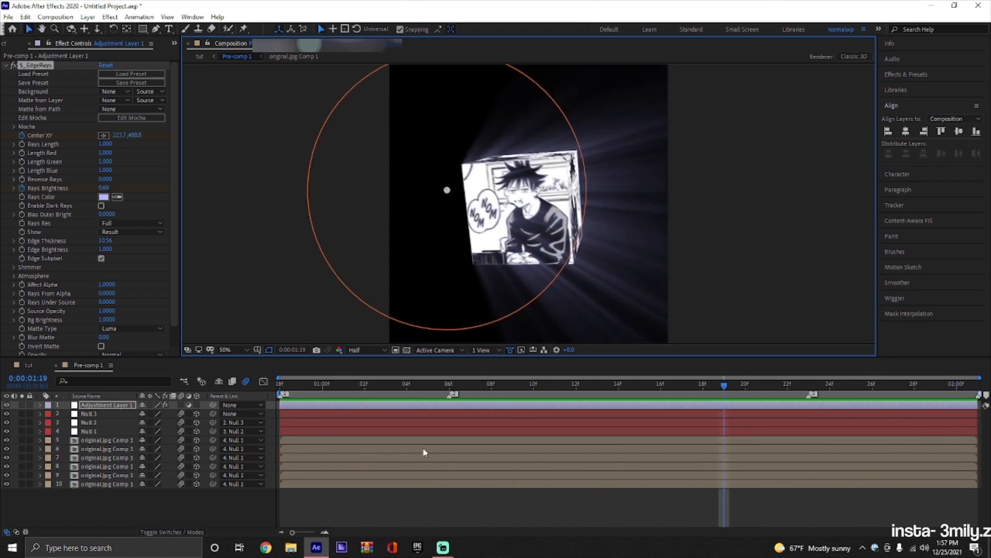
{"action": "left_click", "coordinate": [568, 515]}
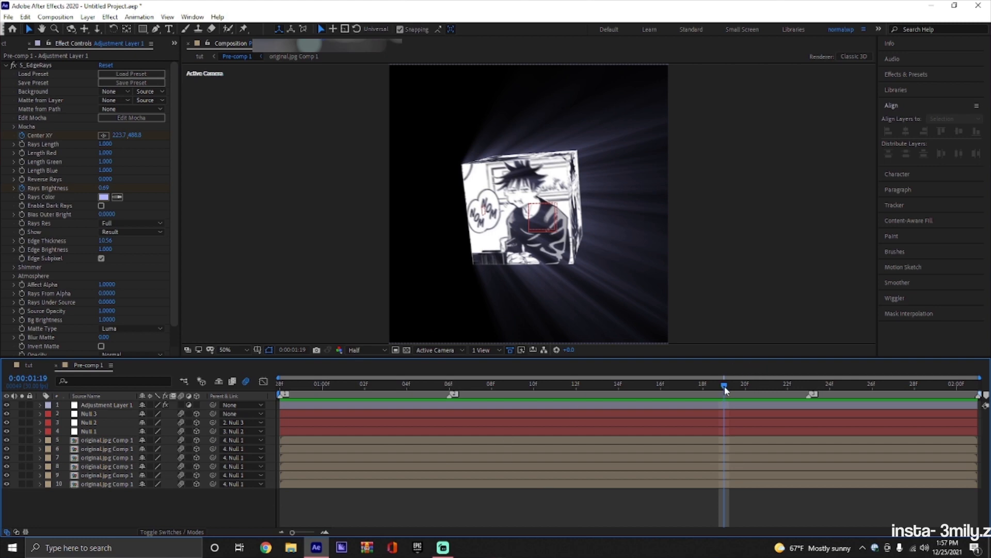
{"action": "key", "text": "space"}
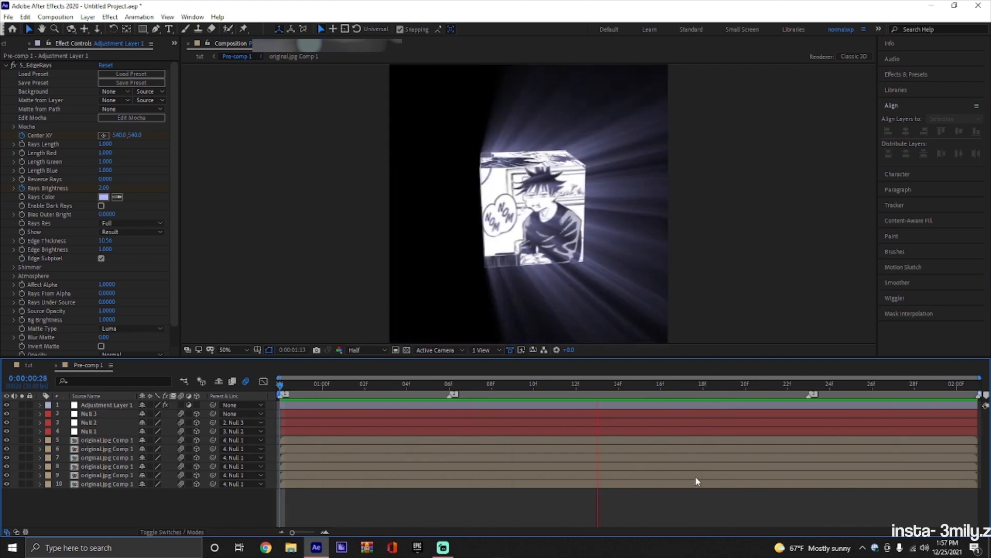
{"action": "key", "text": "space"}
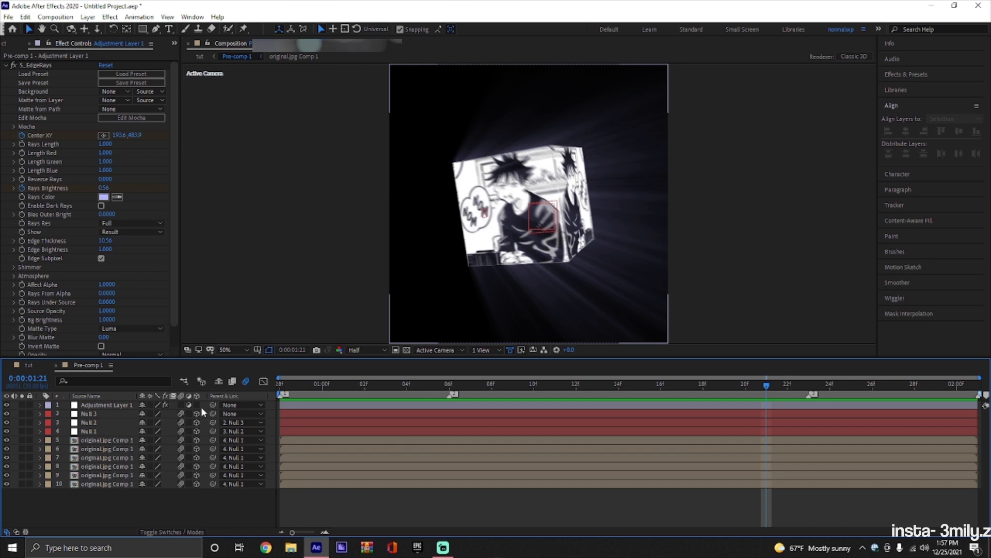
Switch back to the tut composition.
{"action": "left_click", "coordinate": [35, 366]}
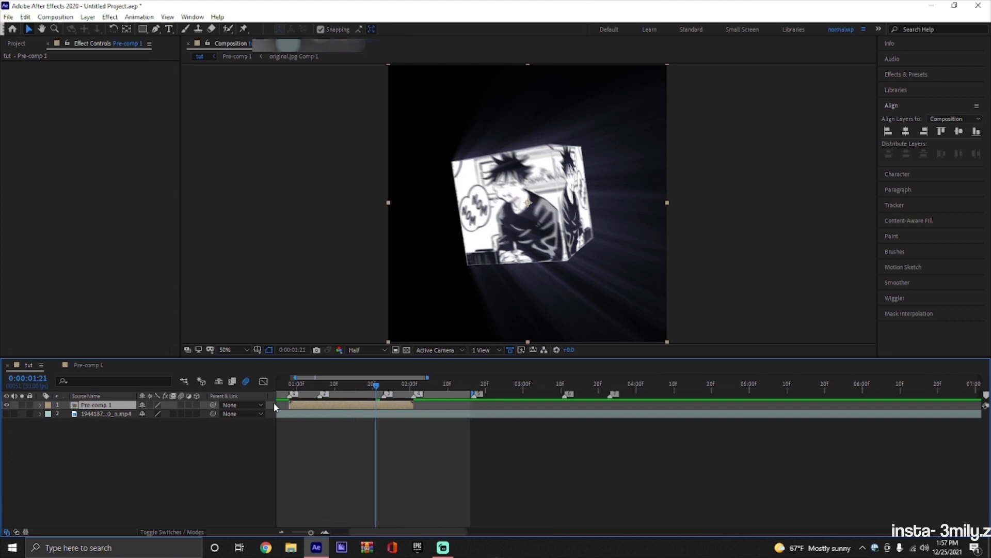
{"action": "left_click", "coordinate": [99, 367]}
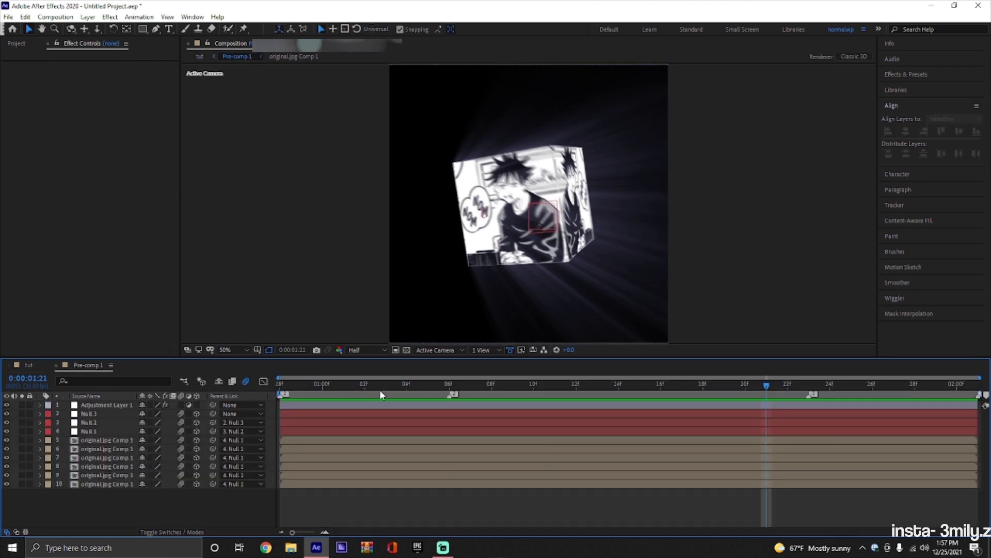
{"action": "left_click", "coordinate": [36, 366]}
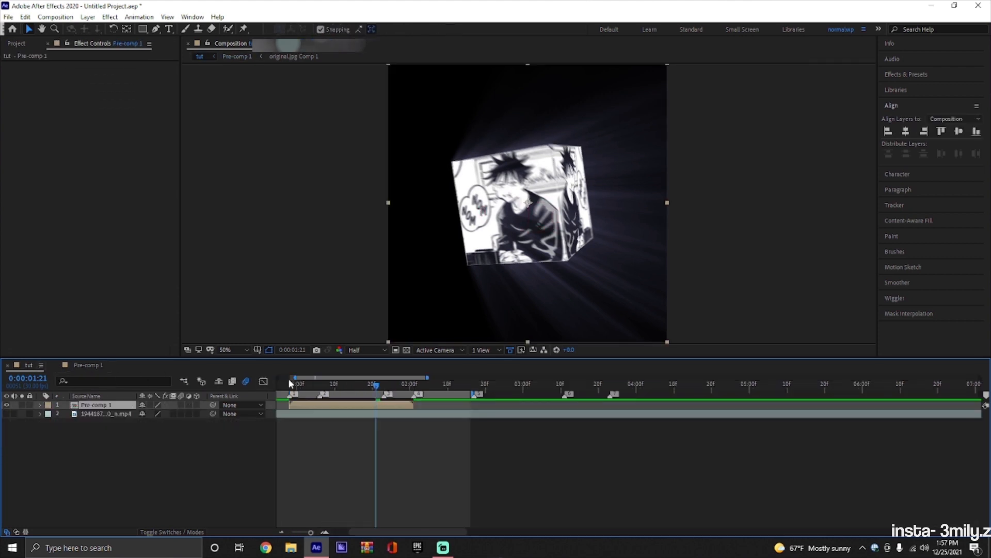
{"action": "right_click", "coordinate": [272, 410]}
{"action": "mouse_move", "coordinate": [361, 412]}
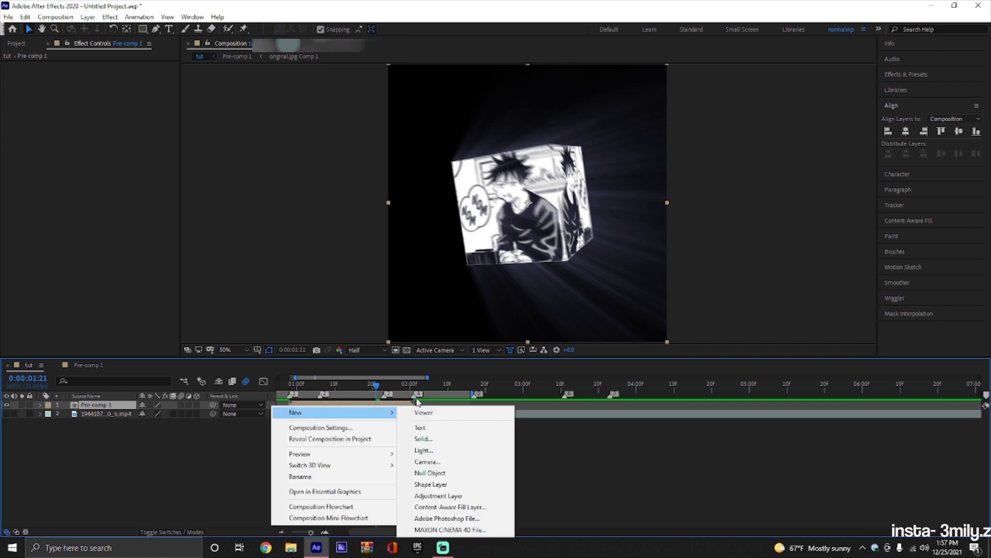
{"action": "left_click", "coordinate": [398, 401]}
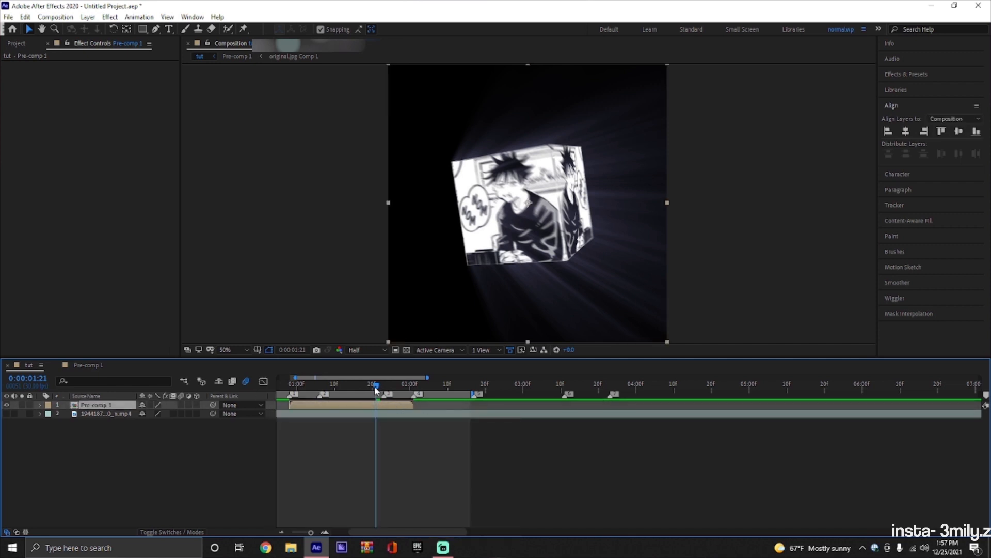
Apply the Twitch effect to the Pre-comp 1 layer with the current time at the layer's start, 0:00:00:28.
{"action": "left_click_drag", "start_coordinate": [376, 387], "coordinate": [288, 401]}
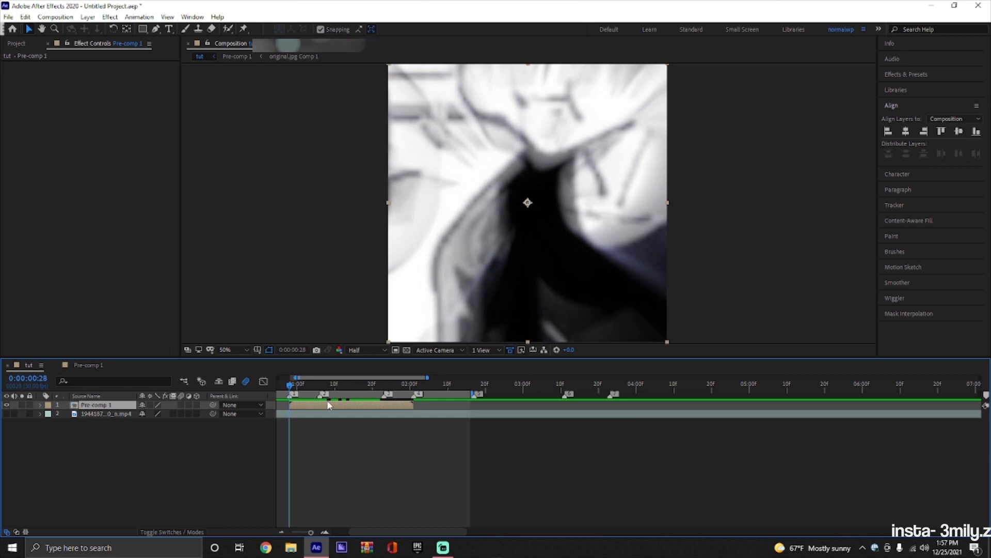
{"action": "key", "text": "ctrl+space"}
{"action": "type", "text": "twi"}
{"action": "left_click", "coordinate": [298, 414]}
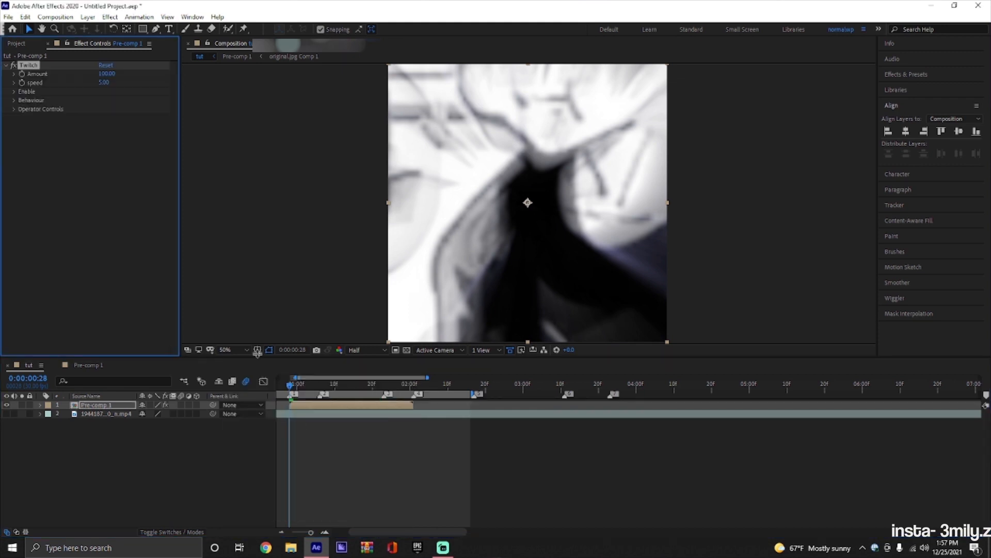
Set the Twitch effect's speed to 80 and its amount to 40.
{"action": "left_click", "coordinate": [105, 82]}
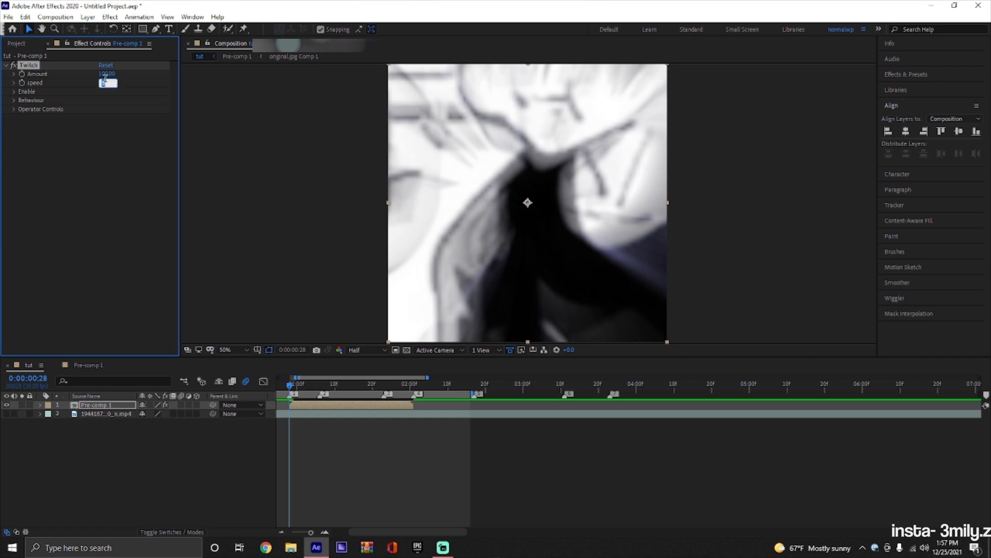
{"action": "type", "text": "80"}
{"action": "key", "text": "Return"}
{"action": "left_click", "coordinate": [108, 74]}
{"action": "key", "text": "Return"}
{"action": "left_click", "coordinate": [111, 75]}
{"action": "key", "text": "Return"}
Enable Blur and Slide in the Twitch effect and keyframe its Amount of 40 at 0:00:00:28.
{"action": "left_click", "coordinate": [14, 91]}
{"action": "left_click", "coordinate": [106, 99]}
{"action": "left_click", "coordinate": [100, 135]}
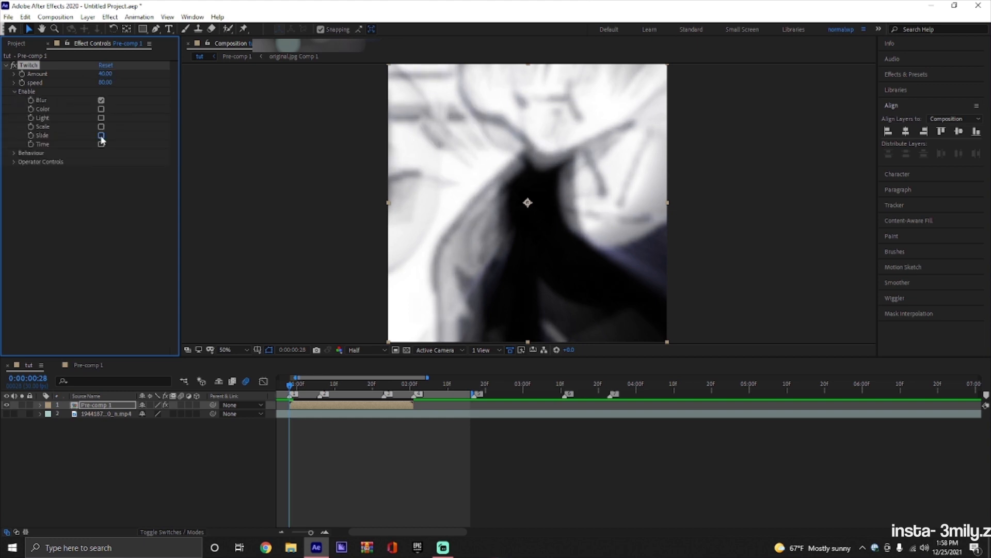
{"action": "key", "text": "u"}
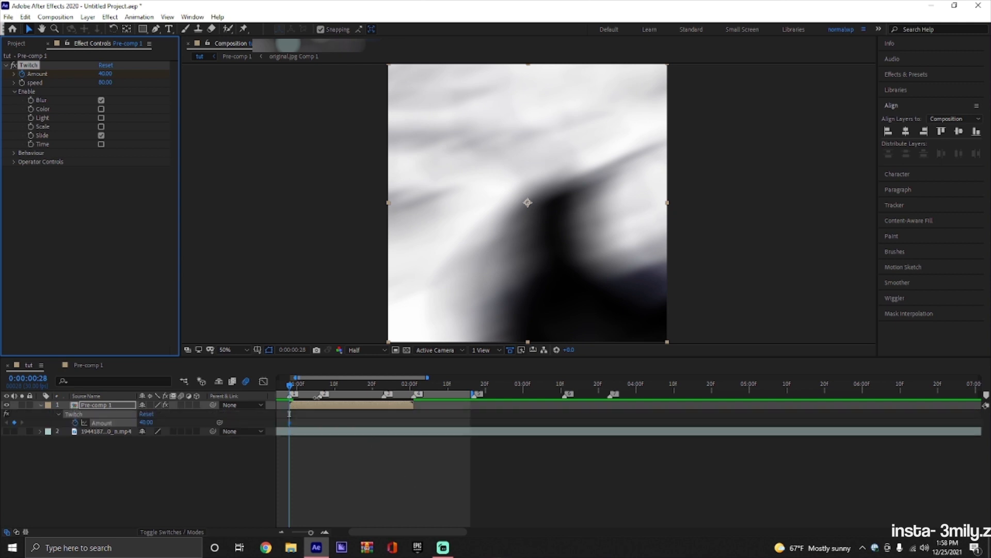
Split the Pre-comp 1 layer at the beat marker at 0:00:01:06.
{"action": "left_click_drag", "start_coordinate": [292, 390], "coordinate": [308, 407]}
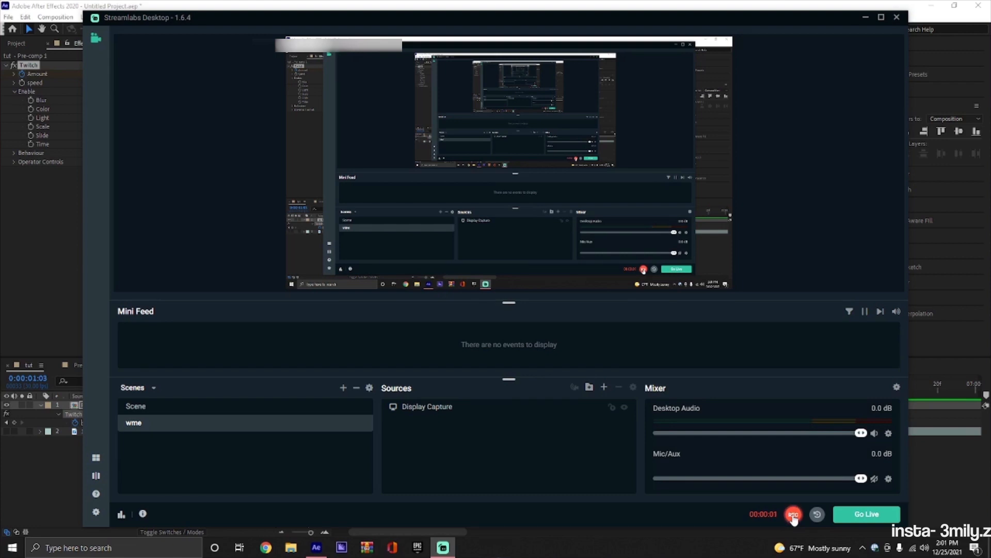
{"action": "left_click", "coordinate": [864, 18]}
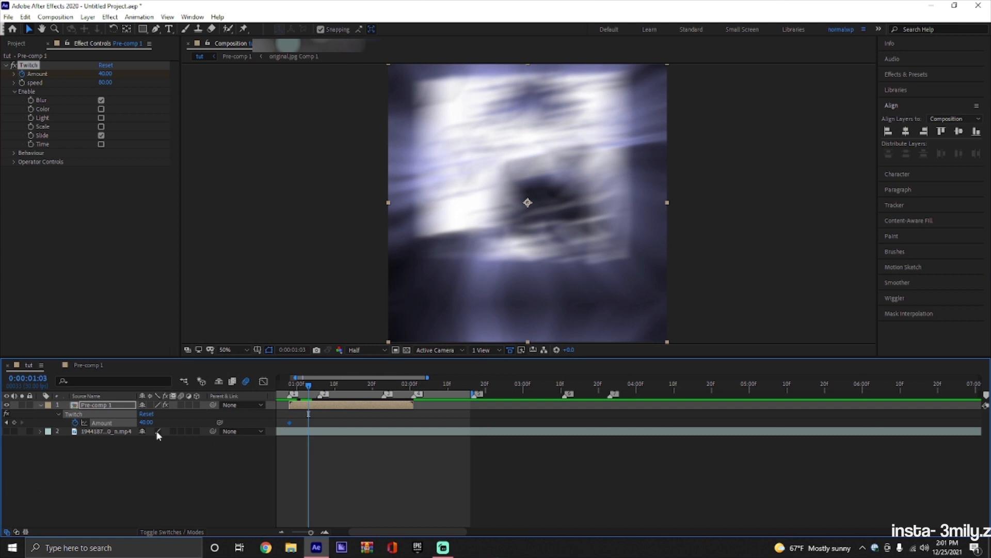
{"action": "left_click", "coordinate": [321, 530]}
{"action": "left_click_drag", "start_coordinate": [403, 532], "coordinate": [394, 532]}
{"action": "key", "text": "space"}
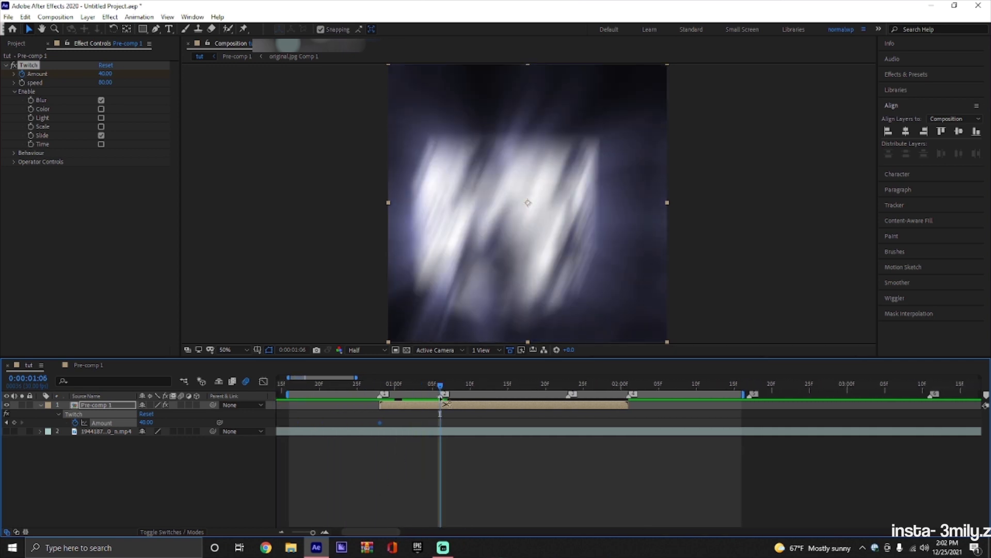
{"action": "key", "text": "ctrl+shift+d"}
Undo the split of the Pre-comp 1 layer at 0:00:01:06.
{"action": "key", "text": "Page_Up"}
{"action": "left_click", "coordinate": [413, 412]}
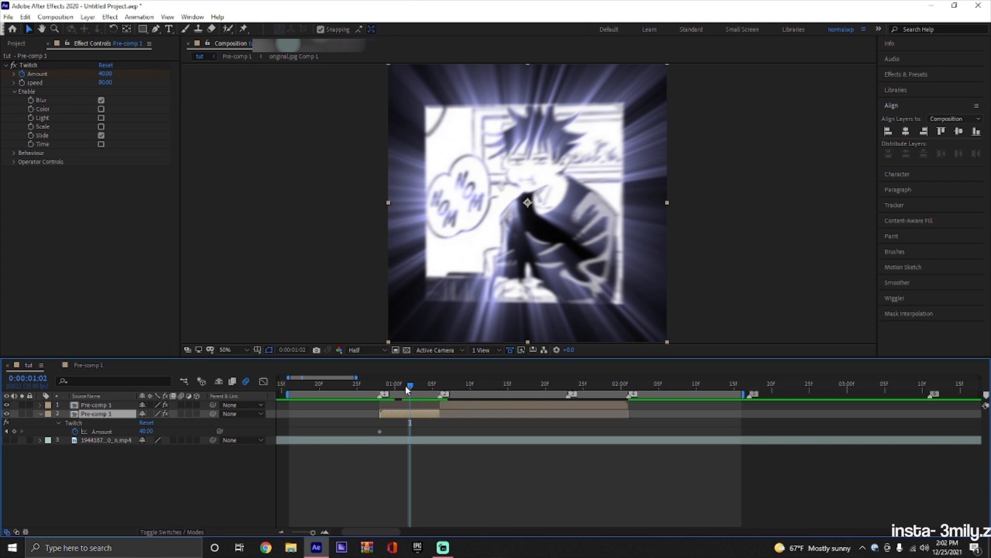
{"action": "left_click_drag", "start_coordinate": [406, 385], "coordinate": [403, 386]}
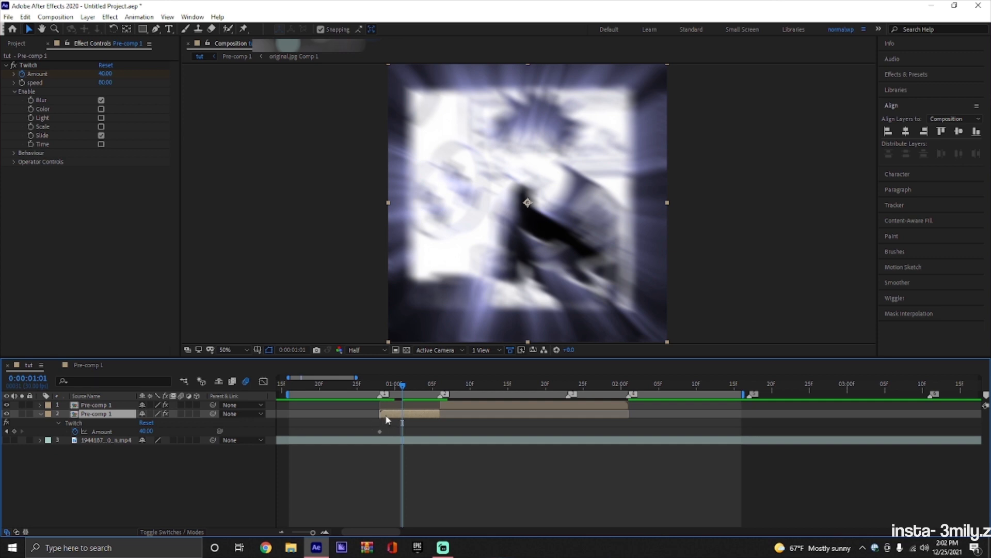
{"action": "left_click", "coordinate": [153, 431]}
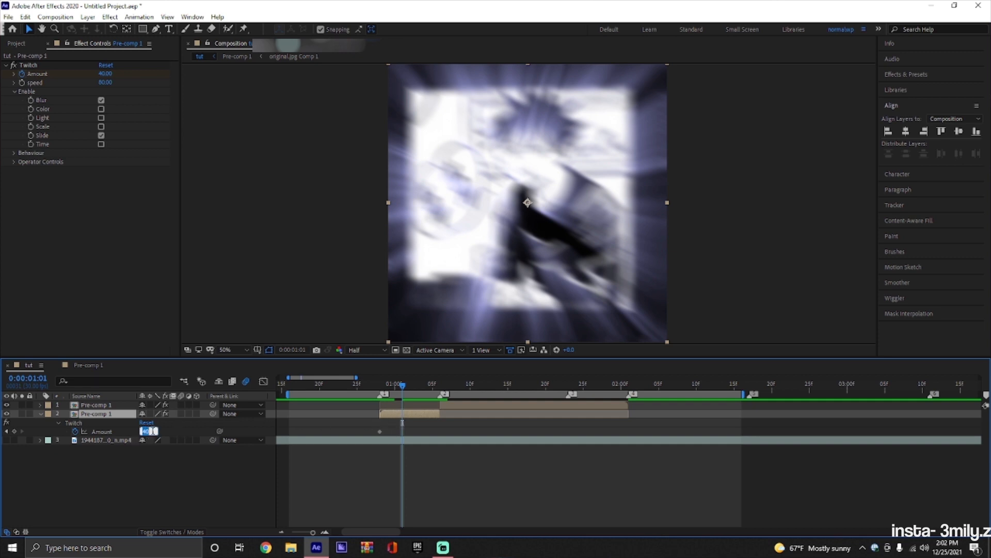
{"action": "left_click", "coordinate": [423, 432]}
{"action": "key", "text": "ctrl+z"}
{"action": "key", "text": "ctrl+z"}
Keyframe the Twitch Amount at 0 at 0:00:01:02 and shape its value curve into a steep initial drop that eases out.
{"action": "left_click_drag", "start_coordinate": [439, 385], "coordinate": [406, 413]}
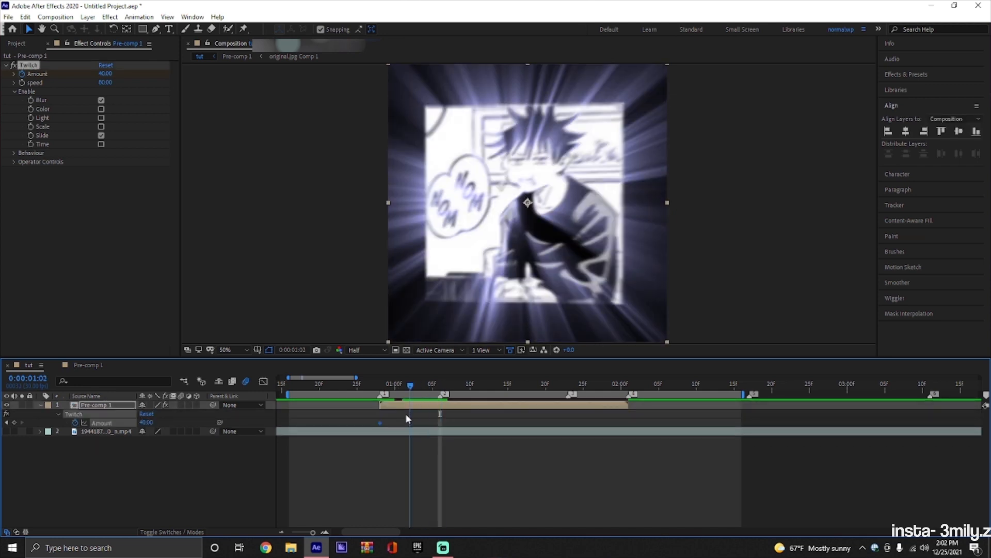
{"action": "left_click_drag", "start_coordinate": [148, 421], "coordinate": [139, 425]}
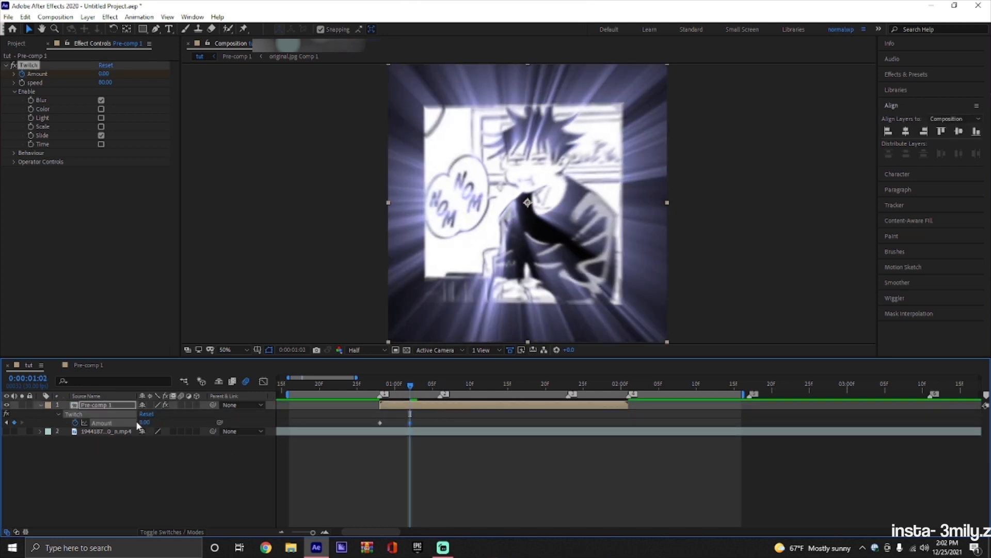
{"action": "left_click", "coordinate": [260, 384]}
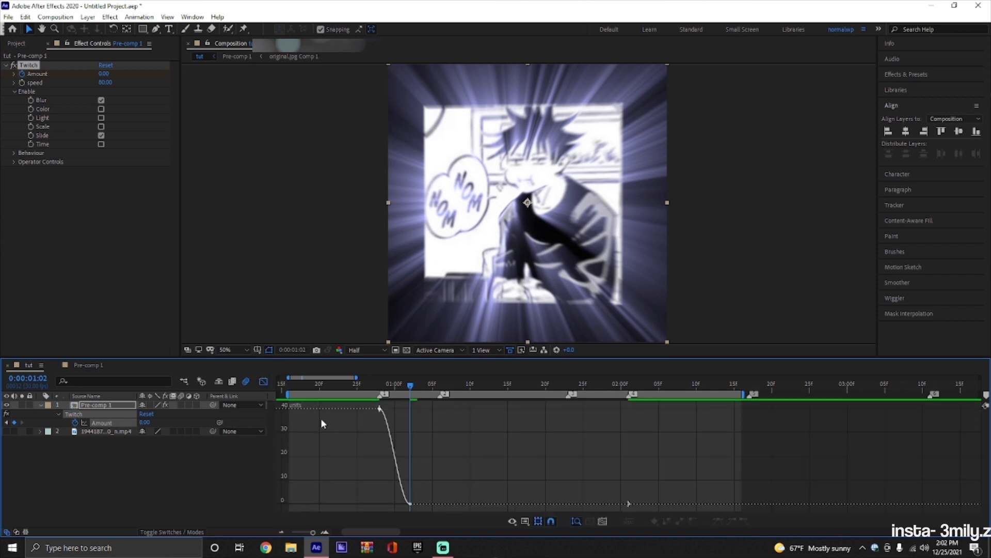
{"action": "left_click_drag", "start_coordinate": [390, 409], "coordinate": [366, 491]}
{"action": "key", "text": "space"}
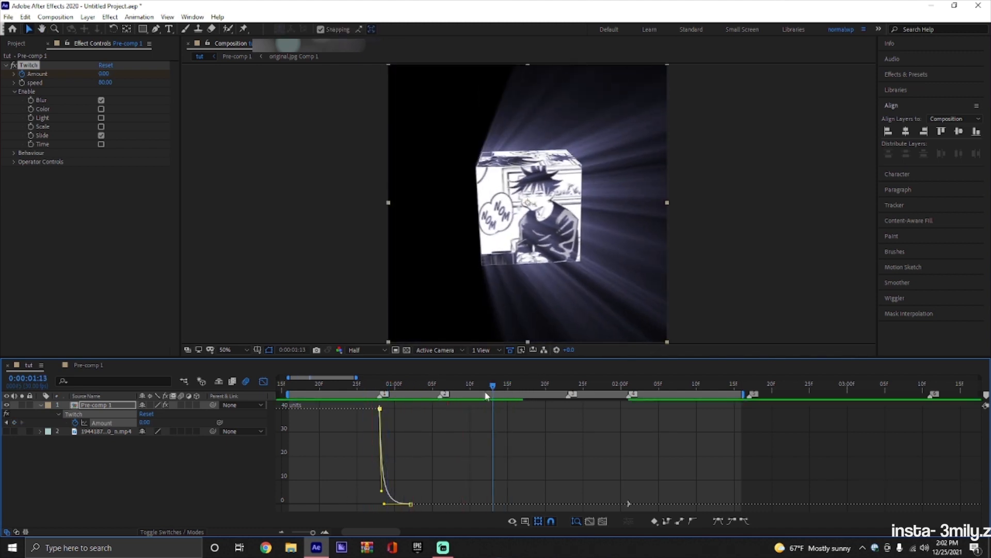
{"action": "key", "text": "space"}
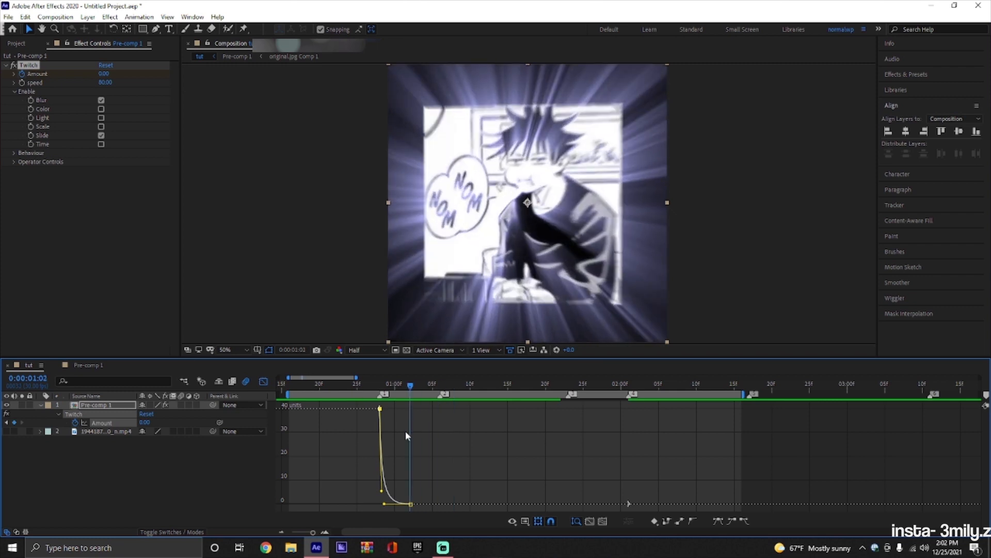
{"action": "left_click_drag", "start_coordinate": [379, 504], "coordinate": [383, 504]}
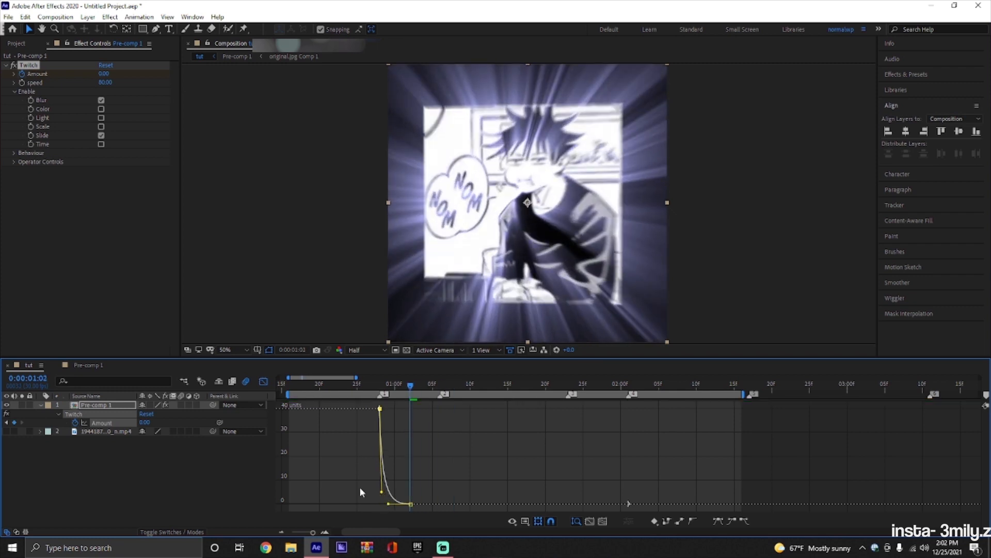
{"action": "left_click", "coordinate": [263, 381]}
Keyframe the Twitch Amount at 0 at 0:00:01:05 and at 40 on the beat marker at 0:00:01:06.
{"action": "left_click_drag", "start_coordinate": [415, 387], "coordinate": [433, 406]}
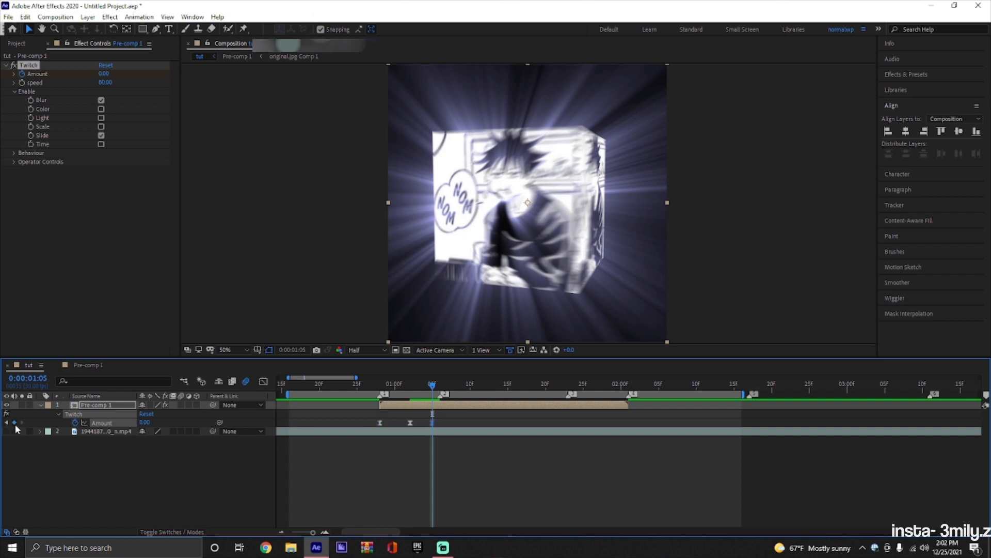
{"action": "key", "text": "Page_Down"}
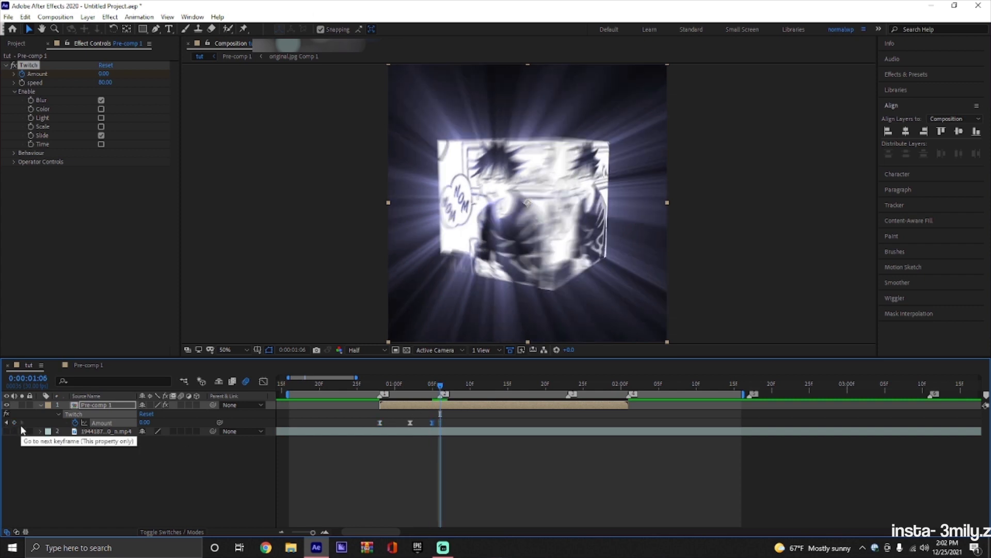
{"action": "left_click", "coordinate": [147, 422]}
{"action": "type", "text": "40"}
{"action": "key", "text": "Return"}
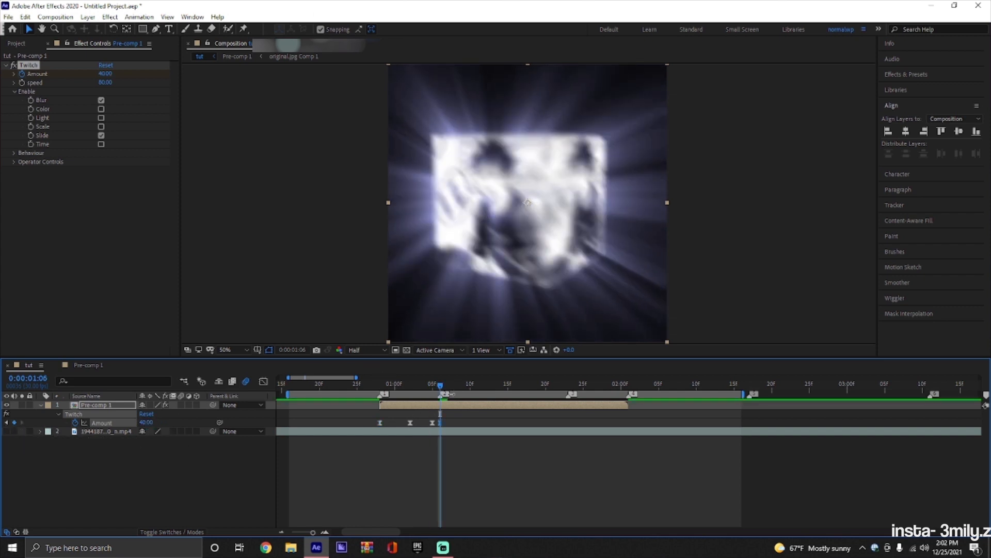
Keyframe the Twitch Amount at 0 at 0:00:01:13 and steepen the curve's fall from the second beat.
{"action": "left_click_drag", "start_coordinate": [441, 391], "coordinate": [492, 412]}
{"action": "type", "text": "0"}
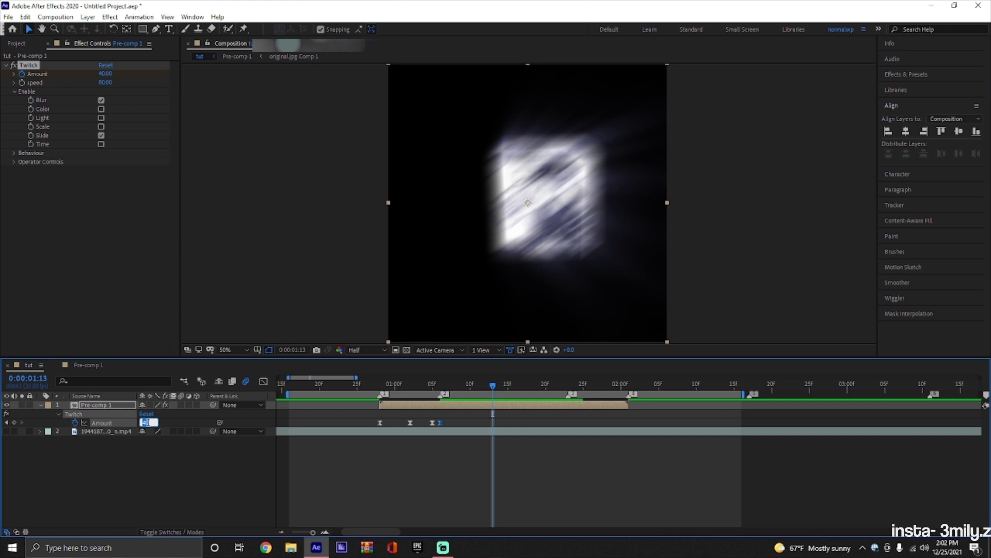
{"action": "key", "text": "Return"}
{"action": "left_click", "coordinate": [263, 381]}
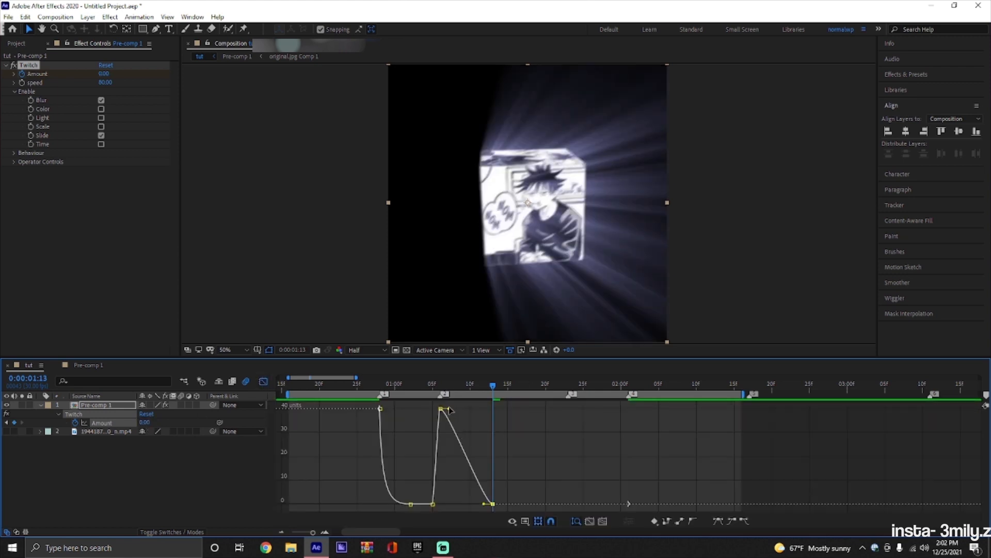
{"action": "left_click_drag", "start_coordinate": [444, 408], "coordinate": [443, 497]}
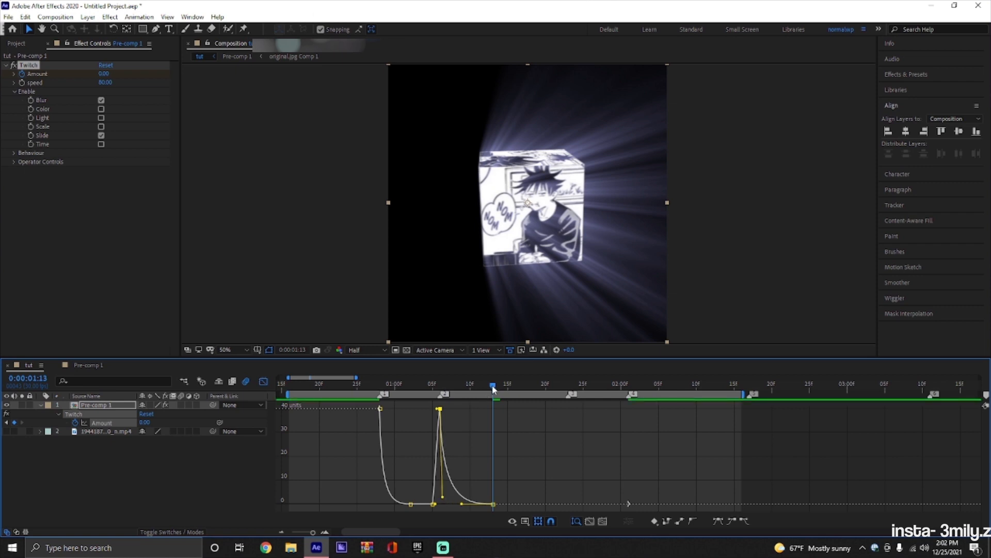
Preview the Twitch animation around the first two beats to check its timing and curve shape.
{"action": "key", "text": "space"}
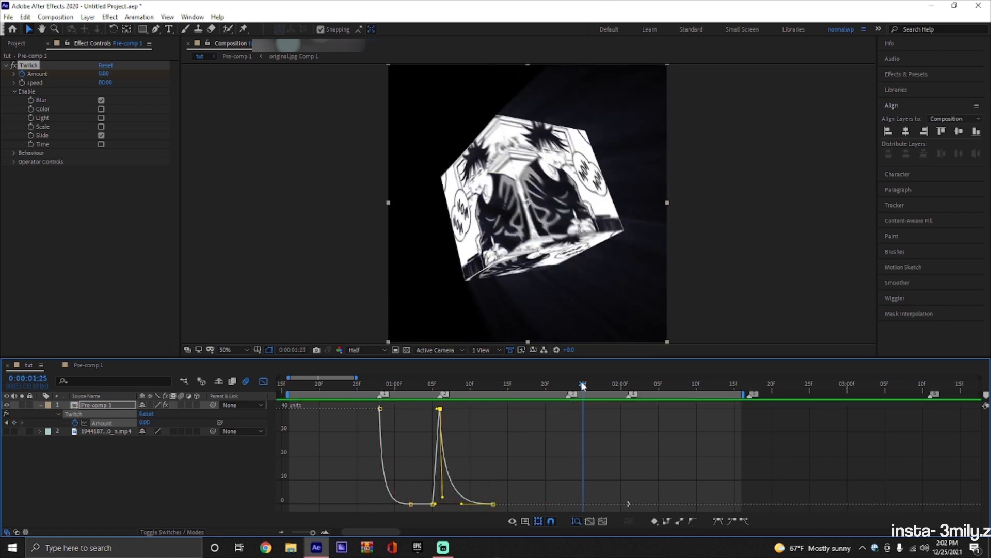
{"action": "left_click_drag", "start_coordinate": [570, 387], "coordinate": [342, 388]}
{"action": "key", "text": "space"}
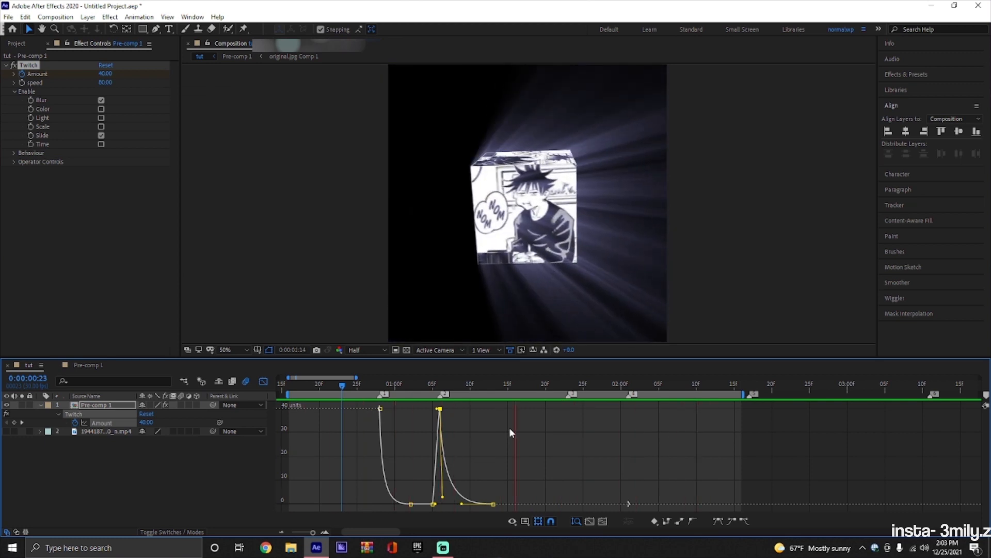
{"action": "key", "text": "space"}
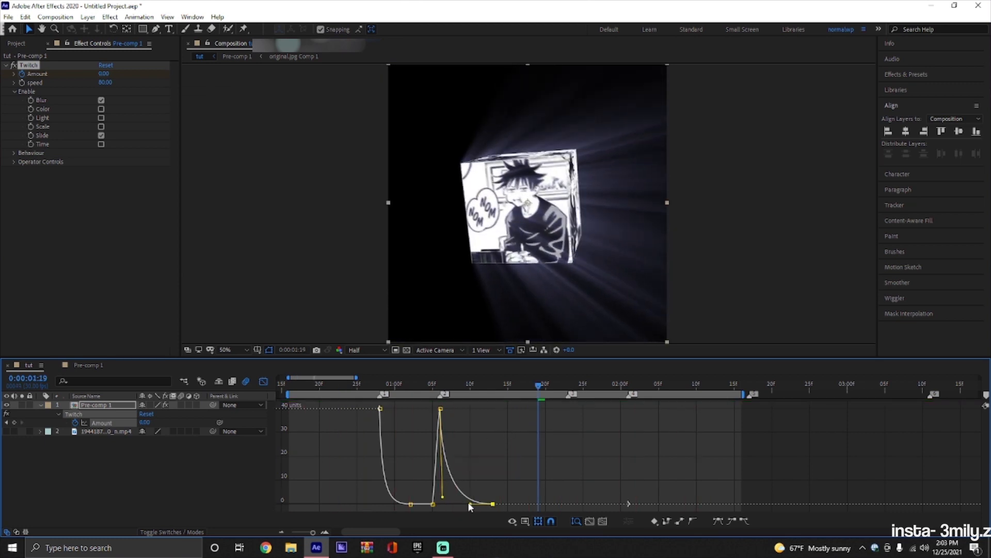
{"action": "left_click_drag", "start_coordinate": [537, 384], "coordinate": [410, 385]}
{"action": "key", "text": "space"}
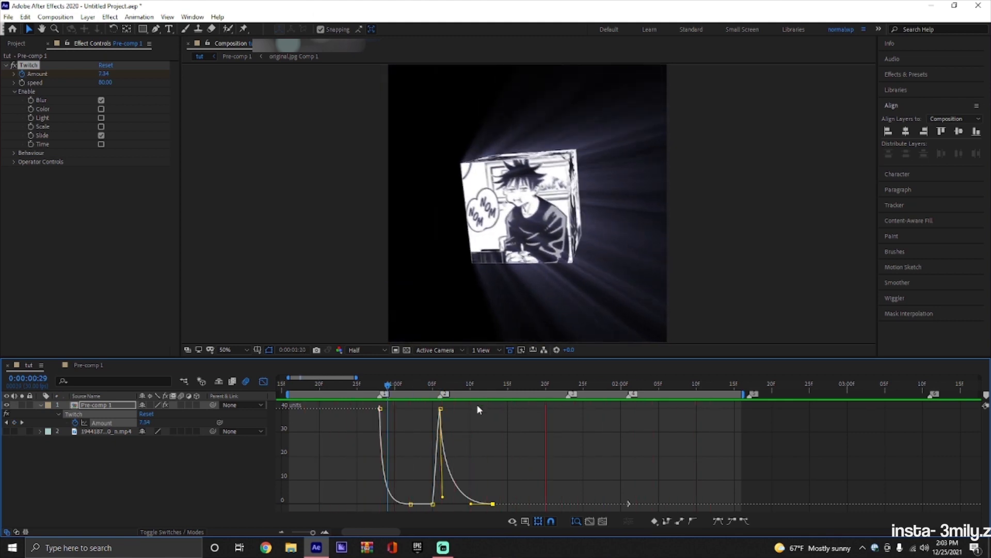
{"action": "left_click", "coordinate": [637, 385]}
{"action": "left_click_drag", "start_coordinate": [639, 387], "coordinate": [360, 422]}
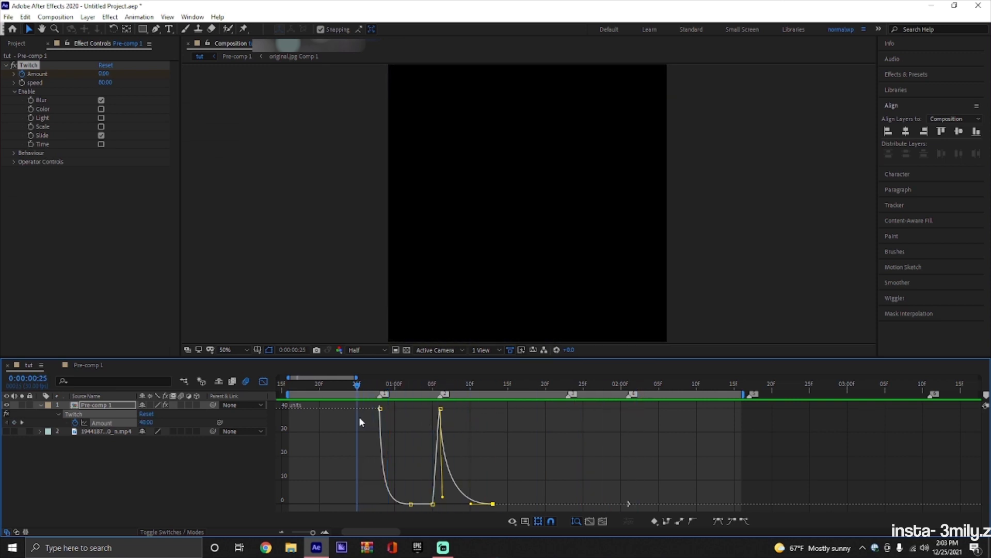
{"action": "left_click", "coordinate": [263, 381]}
{"action": "left_click_drag", "start_coordinate": [363, 384], "coordinate": [523, 398]}
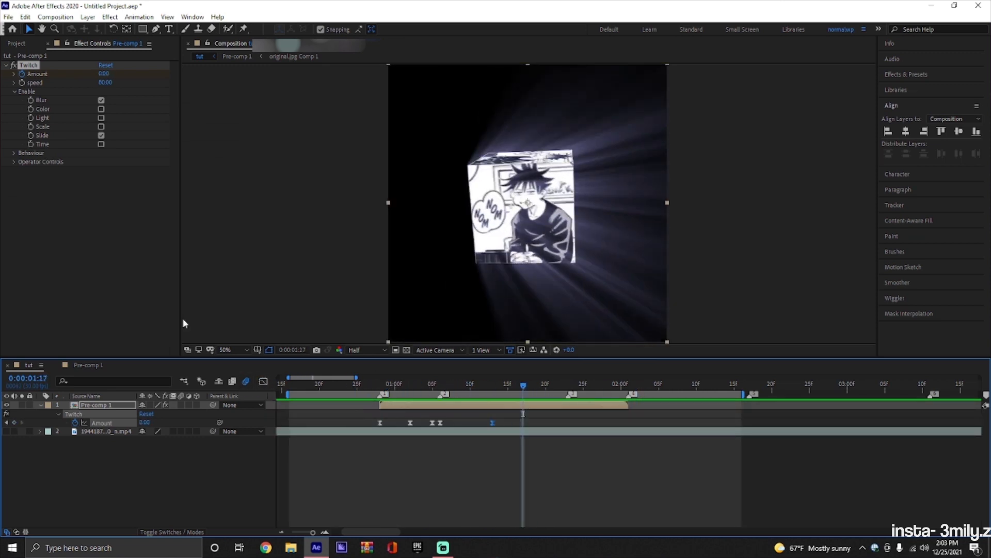
{"action": "left_click", "coordinate": [113, 425]}
{"action": "key", "text": "Delete"}
{"action": "left_click", "coordinate": [381, 384]}
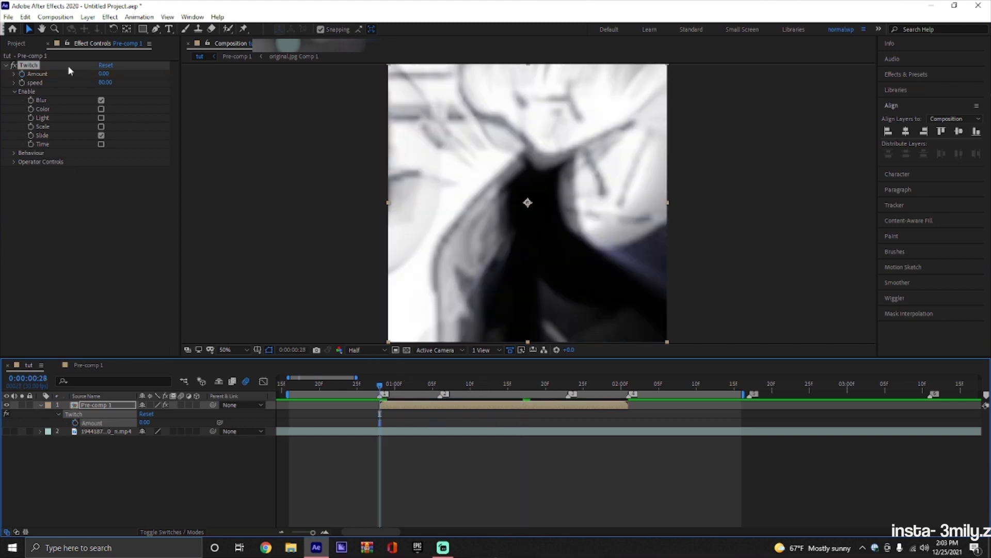
{"action": "key", "text": "ctrl+z"}
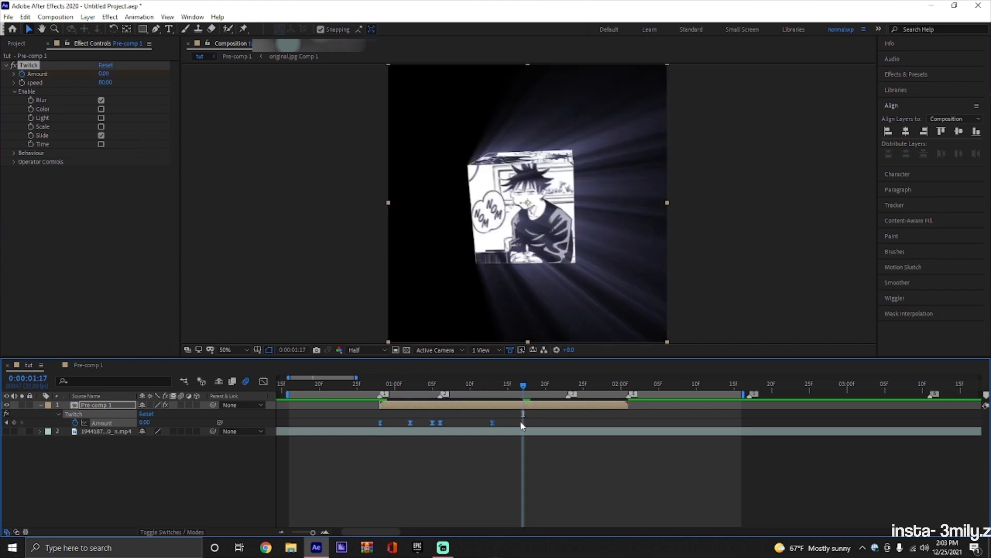
Set the Twitch Amount keyframe at 0:00:00:28 to 200 and check its curve in the value graph.
{"action": "left_click", "coordinate": [555, 422]}
{"action": "left_click_drag", "start_coordinate": [523, 384], "coordinate": [336, 426]}
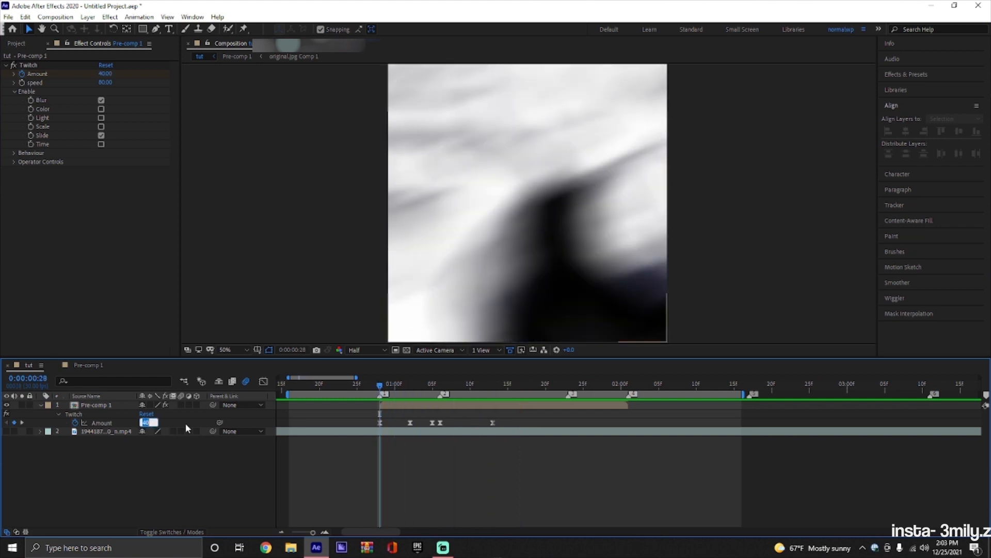
{"action": "type", "text": "200"}
{"action": "key", "text": "Return"}
{"action": "left_click", "coordinate": [263, 381]}
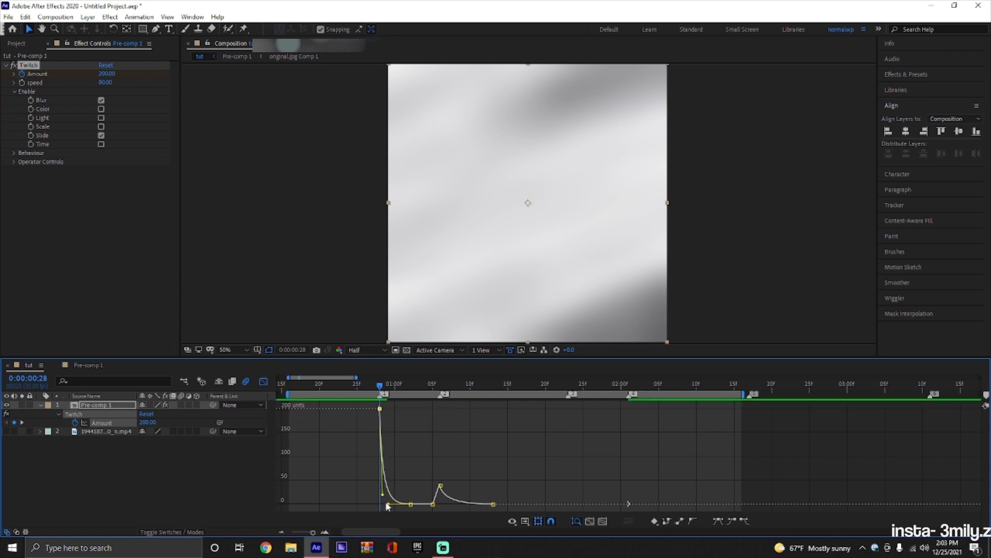
{"action": "left_click", "coordinate": [263, 381]}
Set the Twitch Amount keyframe at 0:00:01:06 to 200, then steepen its falling curve and preview the result.
{"action": "double_click", "coordinate": [441, 422]}
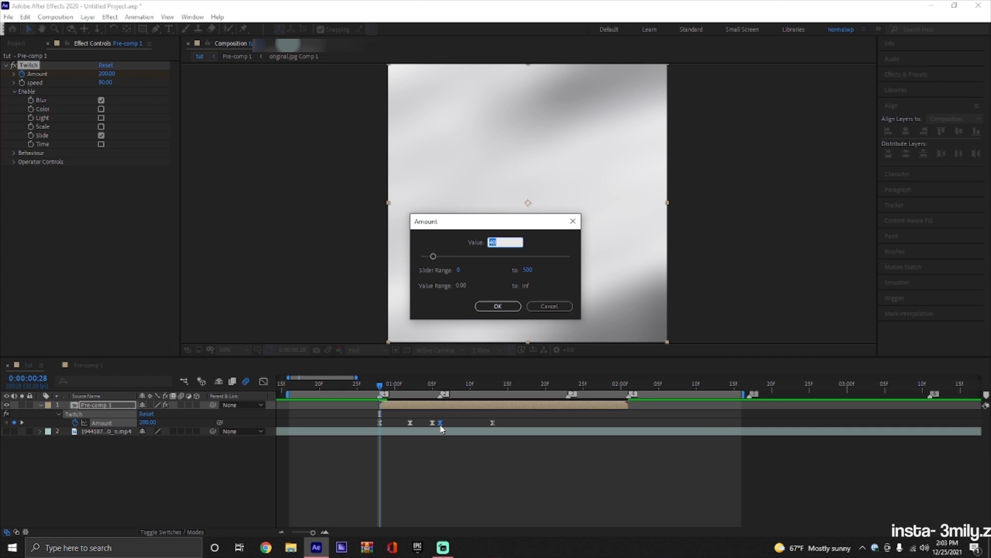
{"action": "key", "text": "Return"}
{"action": "left_click", "coordinate": [265, 382]}
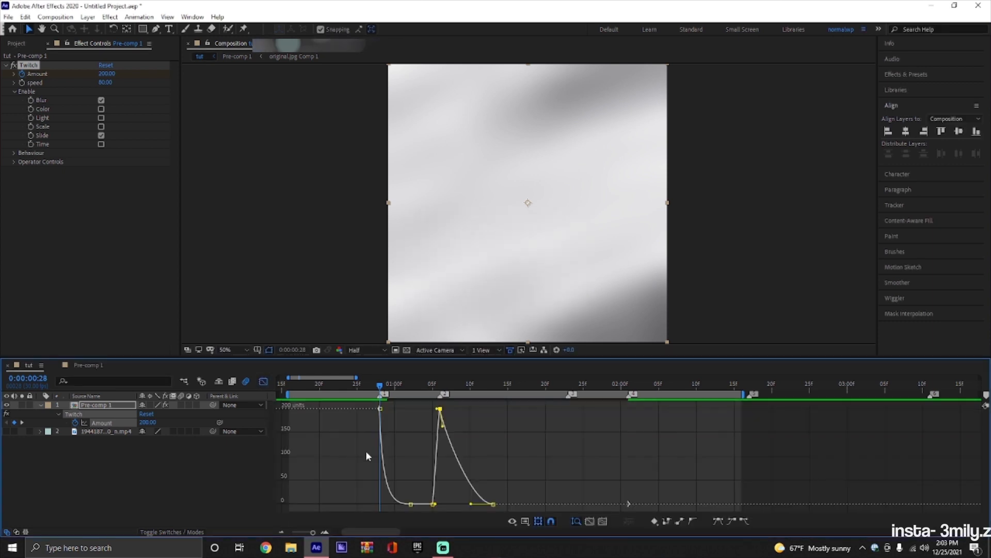
{"action": "left_click_drag", "start_coordinate": [443, 425], "coordinate": [442, 498]}
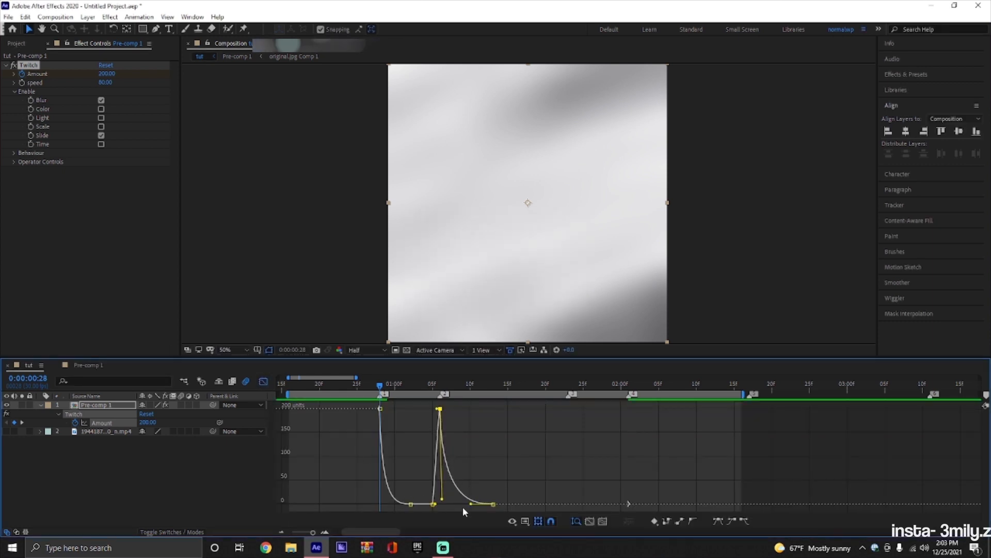
{"action": "left_click_drag", "start_coordinate": [381, 385], "coordinate": [347, 443]}
{"action": "key", "text": "space"}
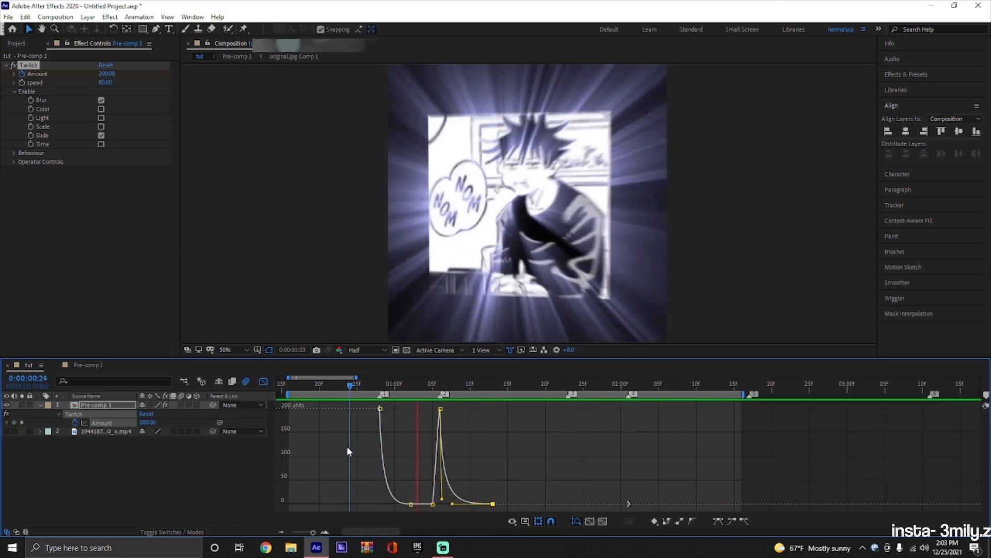
{"action": "key", "text": "space"}
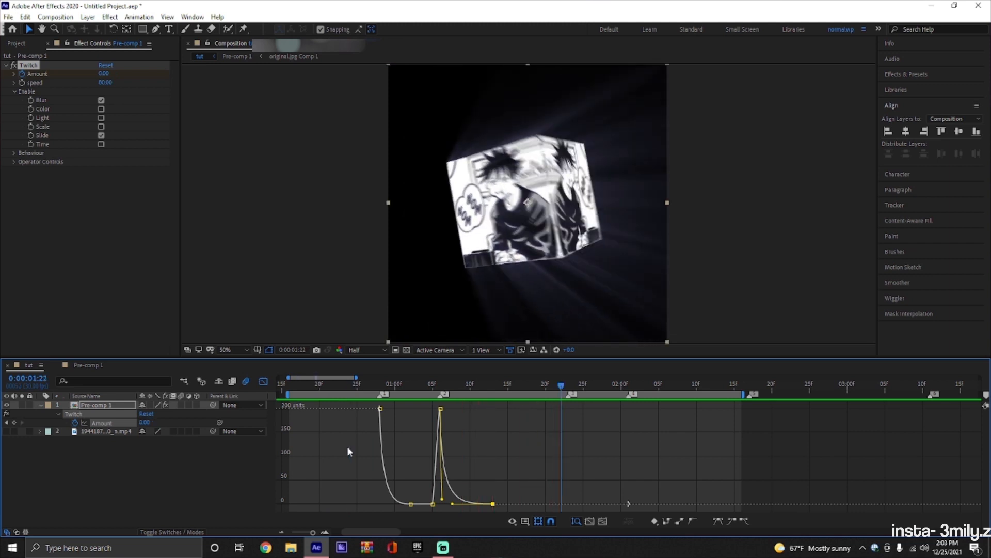
{"action": "left_click", "coordinate": [264, 381]}
Open the Pre-comp 1 composition and add a new adjustment layer above its other layers.
{"action": "double_click", "coordinate": [559, 406]}
{"action": "left_click", "coordinate": [550, 405]}
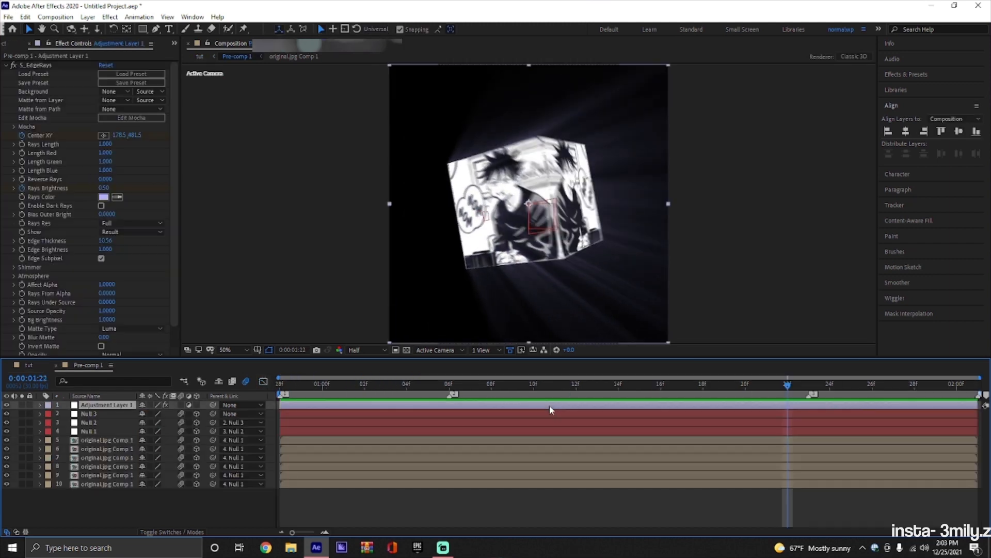
{"action": "right_click", "coordinate": [270, 406]}
{"action": "mouse_move", "coordinate": [310, 410]}
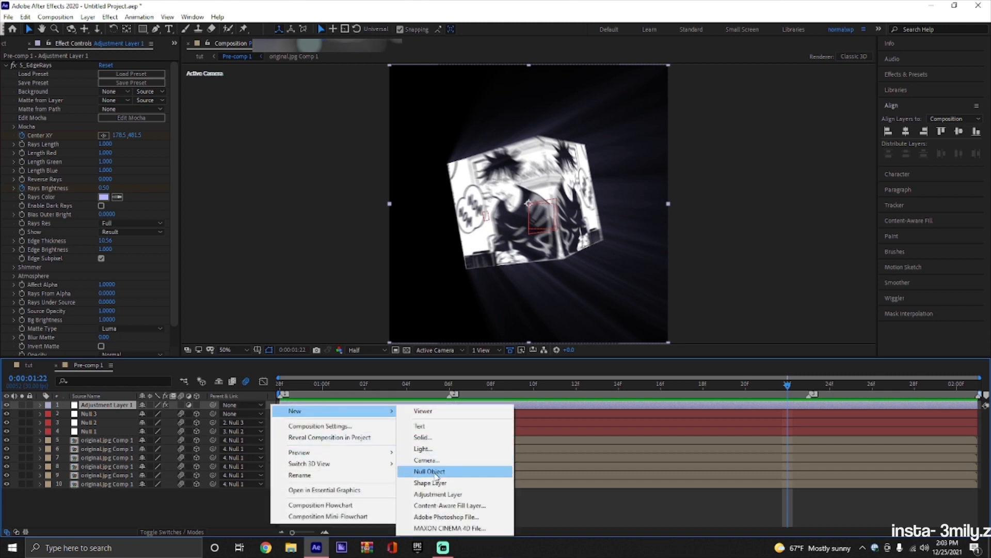
{"action": "left_click", "coordinate": [438, 494]}
Apply the Warp effect to the new adjustment layer with the FishEye style and a Bend of 15.
{"action": "key", "text": "ctrl+space"}
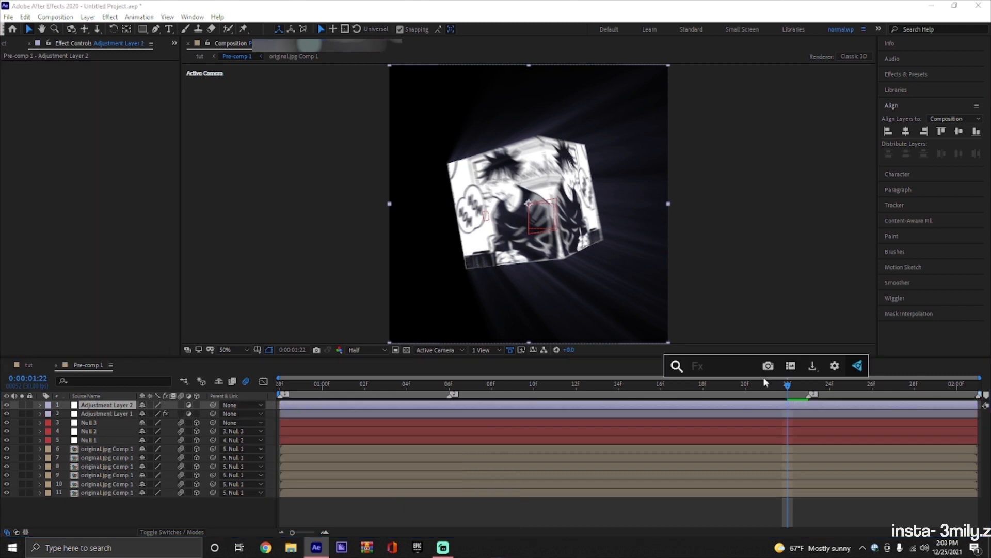
{"action": "type", "text": "warp"}
{"action": "key", "text": "Return"}
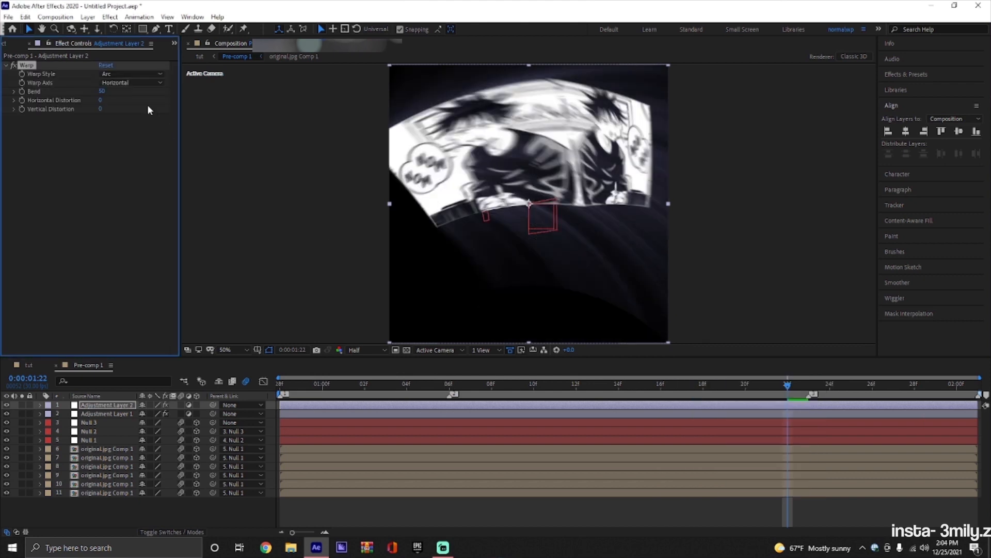
{"action": "left_click", "coordinate": [131, 74]}
{"action": "left_click", "coordinate": [144, 210]}
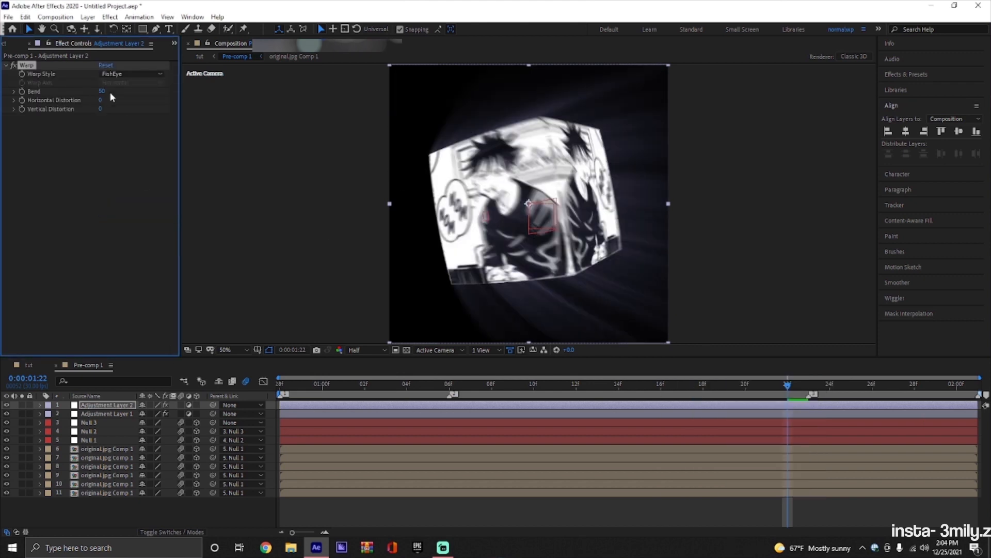
{"action": "left_click", "coordinate": [101, 92]}
{"action": "type", "text": "15"}
{"action": "key", "text": "Return"}
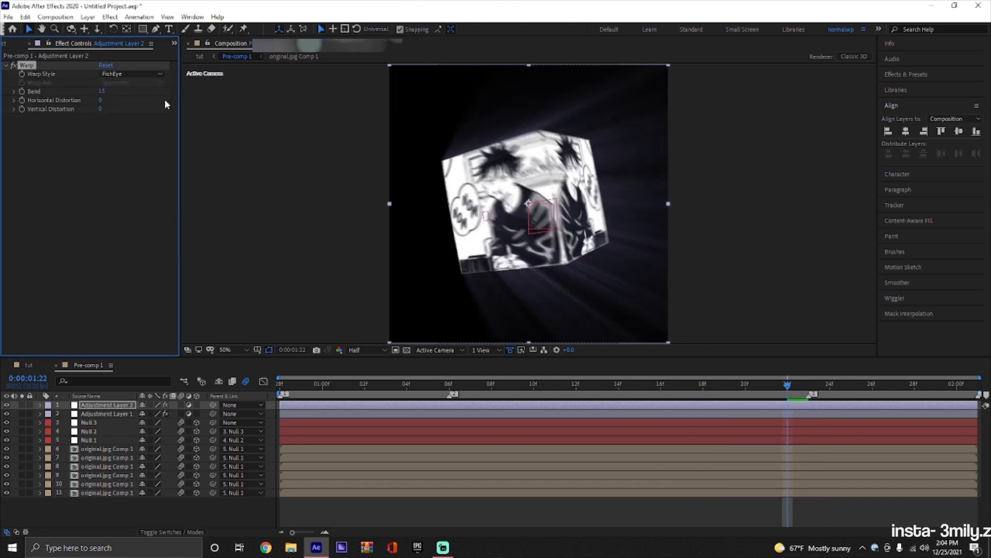
Set the FishEye Warp's Bend to 25 on the top adjustment layer and preview the result.
{"action": "left_click", "coordinate": [102, 91]}
{"action": "type", "text": "25"}
{"action": "key", "text": "Return"}
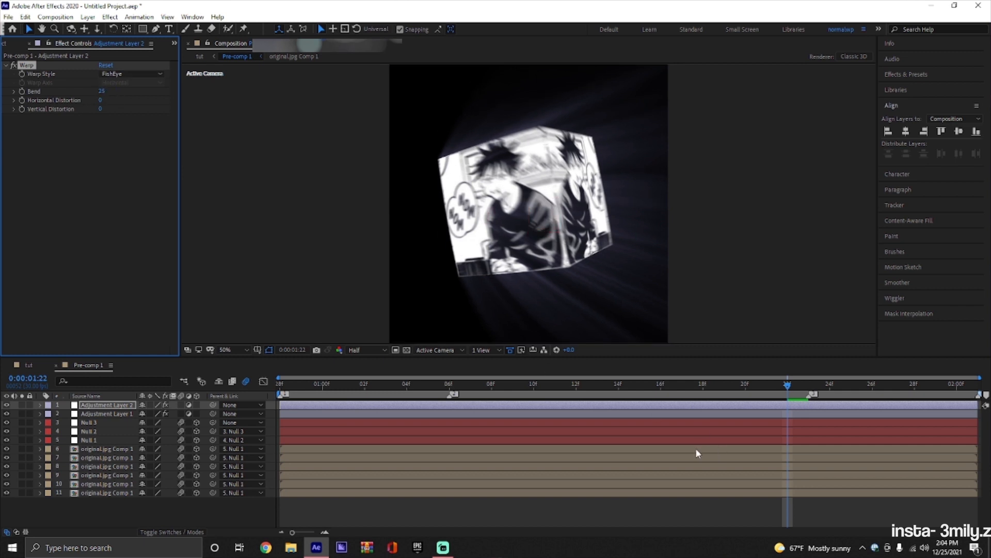
{"action": "key", "text": "space"}
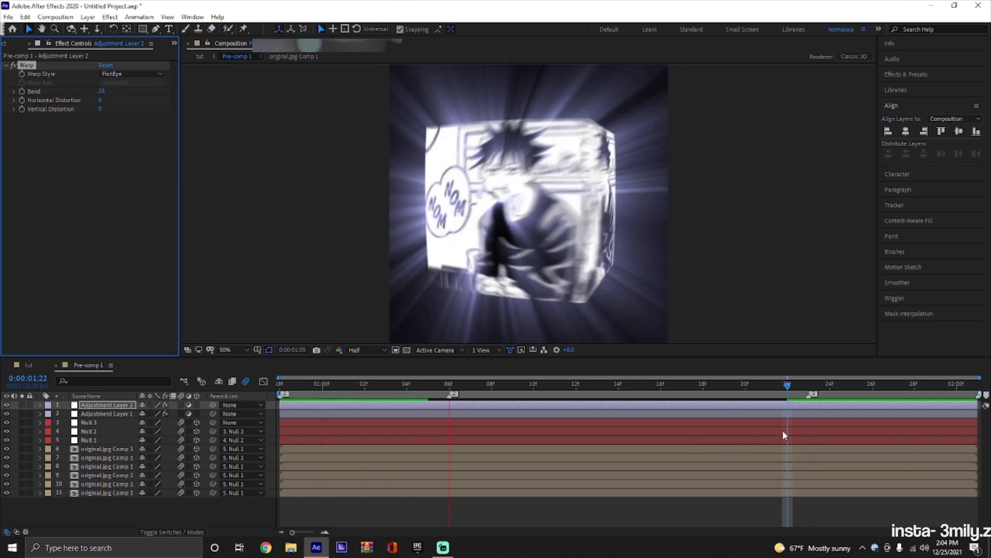
{"action": "key", "text": "space"}
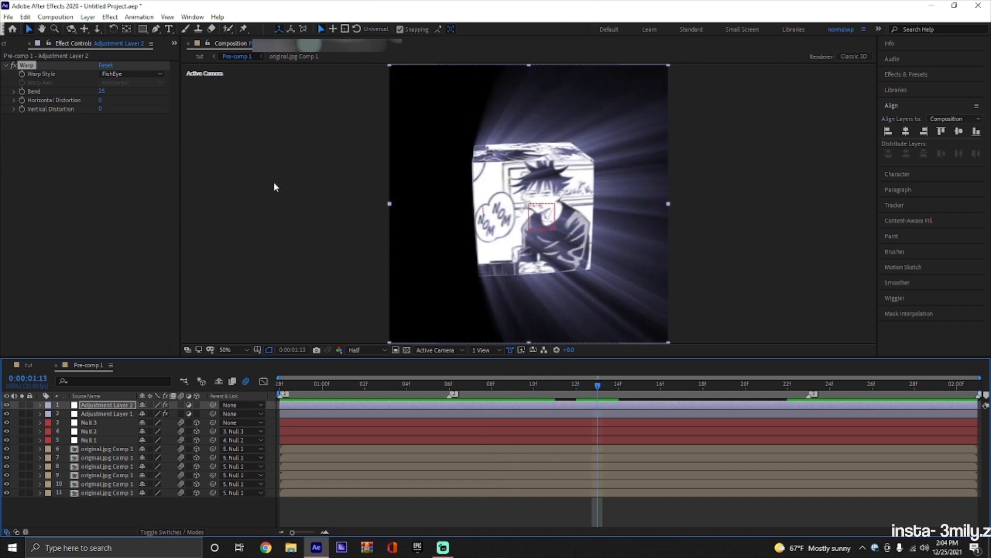
Keyframe the Warp Bend at 25 at 0:00:01:13 and at -100 at the start of the composition.
{"action": "left_click", "coordinate": [22, 93]}
{"action": "key", "text": "Home"}
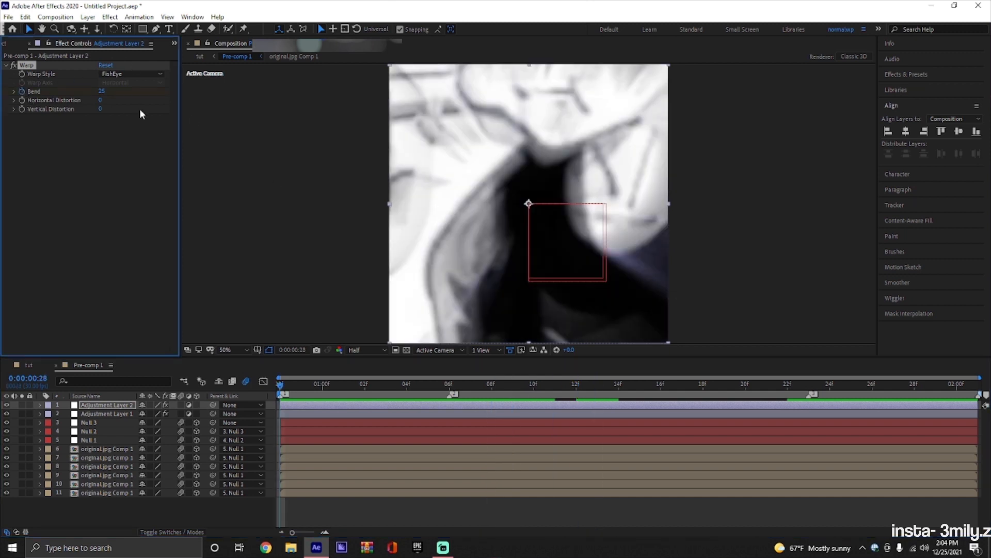
{"action": "left_click_drag", "start_coordinate": [103, 92], "coordinate": [9, 113]}
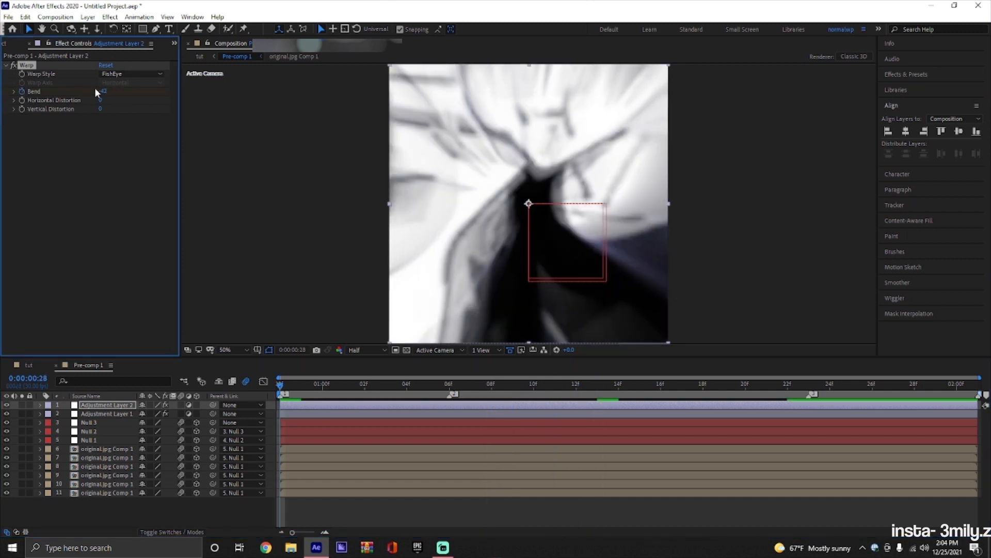
{"action": "left_click_drag", "start_coordinate": [101, 92], "coordinate": [4, 113]}
Reveal the Bend keyframes and reshape their value curve to rise steeply at first and settle gently.
{"action": "key", "text": "u"}
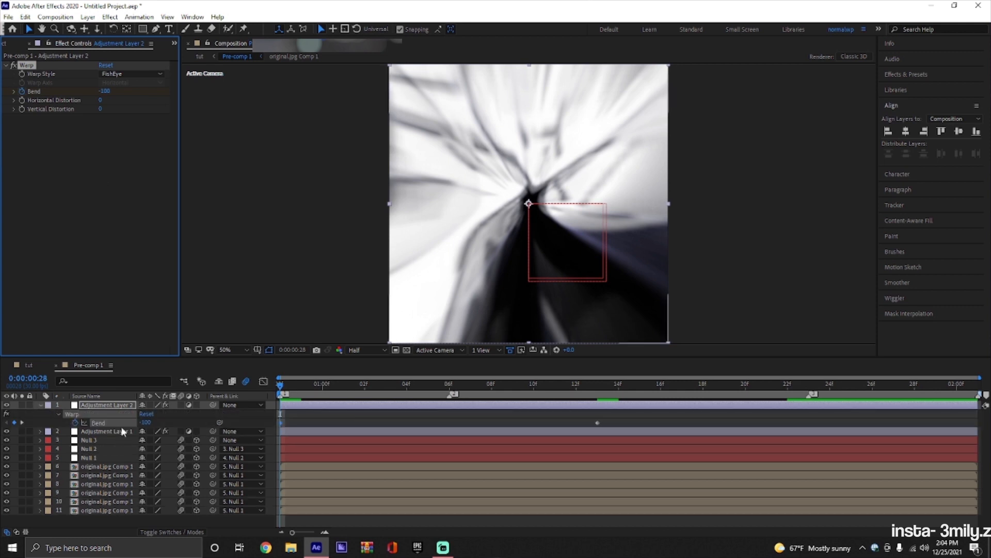
{"action": "left_click", "coordinate": [151, 417]}
{"action": "left_click", "coordinate": [264, 381]}
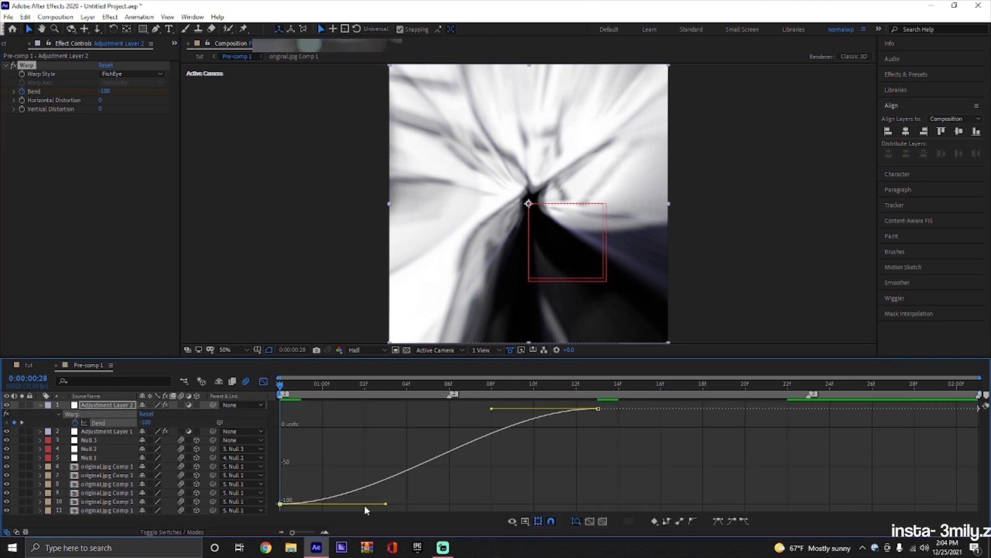
{"action": "left_click_drag", "start_coordinate": [384, 506], "coordinate": [286, 438]}
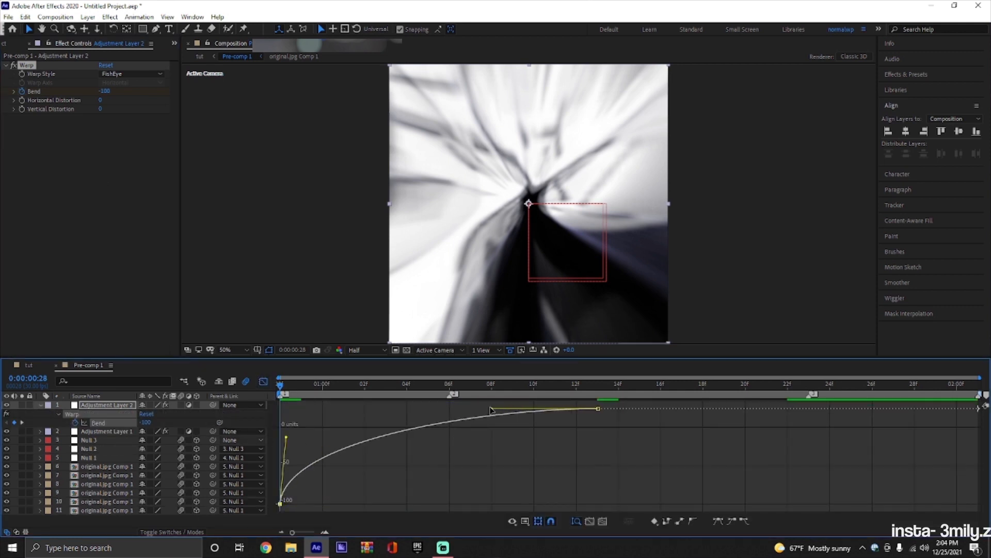
{"action": "left_click_drag", "start_coordinate": [491, 409], "coordinate": [432, 409]}
{"action": "key", "text": "shift+F3"}
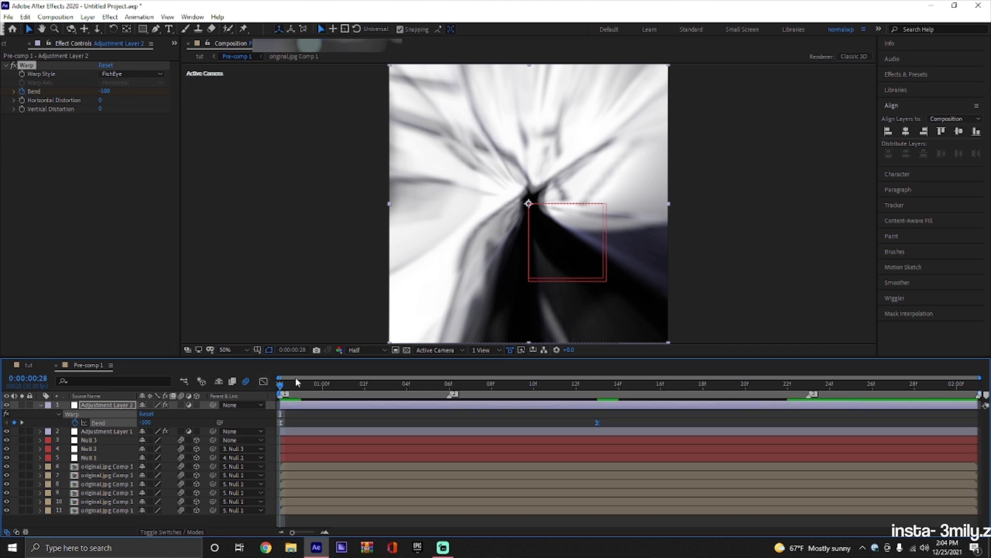
Add a Bend keyframe holding 25 at 0:00:01:19 and one of -100 at the end of the adjustment layer.
{"action": "left_click_drag", "start_coordinate": [296, 384], "coordinate": [736, 403]}
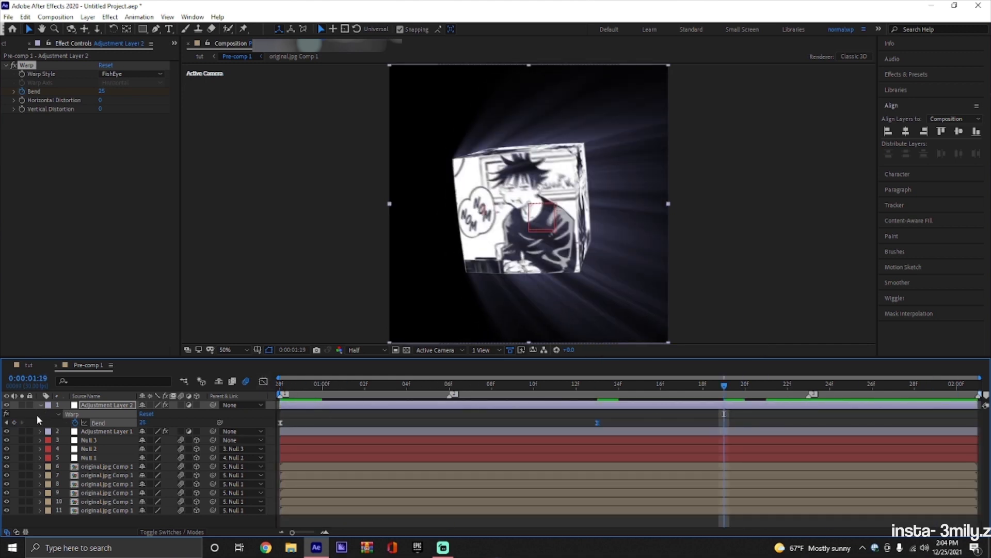
{"action": "key", "text": "o"}
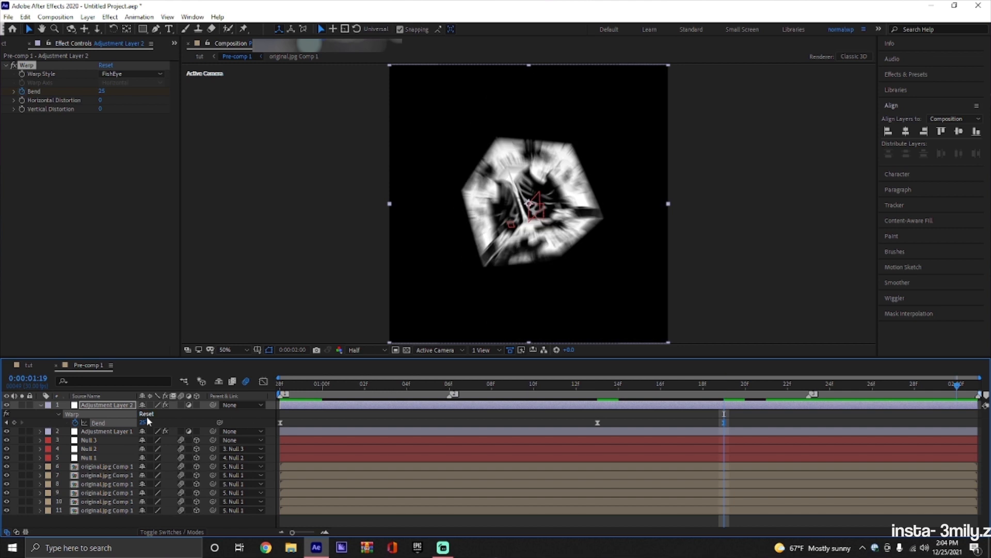
{"action": "left_click_drag", "start_coordinate": [145, 422], "coordinate": [838, 423]}
{"action": "left_click_drag", "start_coordinate": [959, 424], "coordinate": [970, 424]}
Shape the closing Bend curve in the value graph to fall slowly then steeply at the end, and preview it.
{"action": "left_click", "coordinate": [264, 381]}
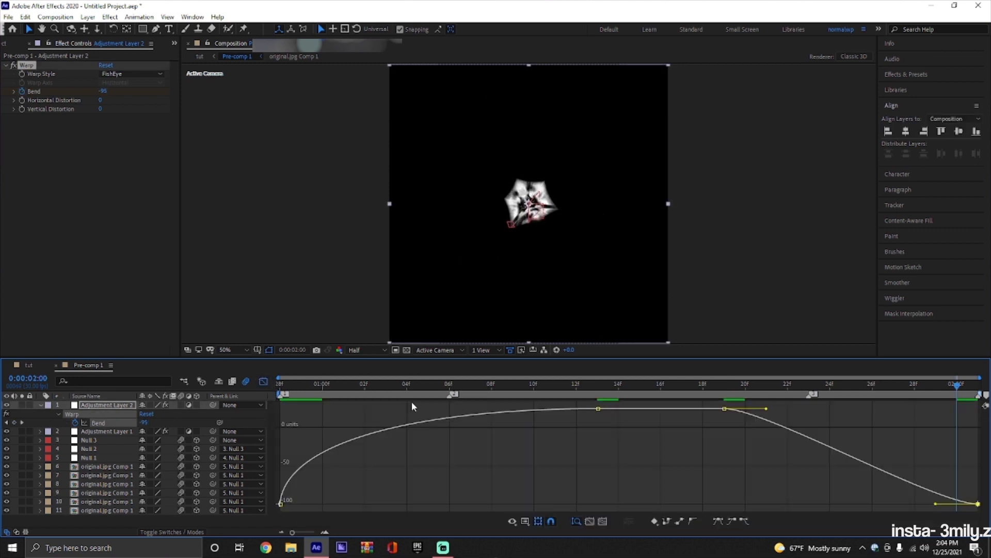
{"action": "left_click_drag", "start_coordinate": [936, 504], "coordinate": [973, 413]}
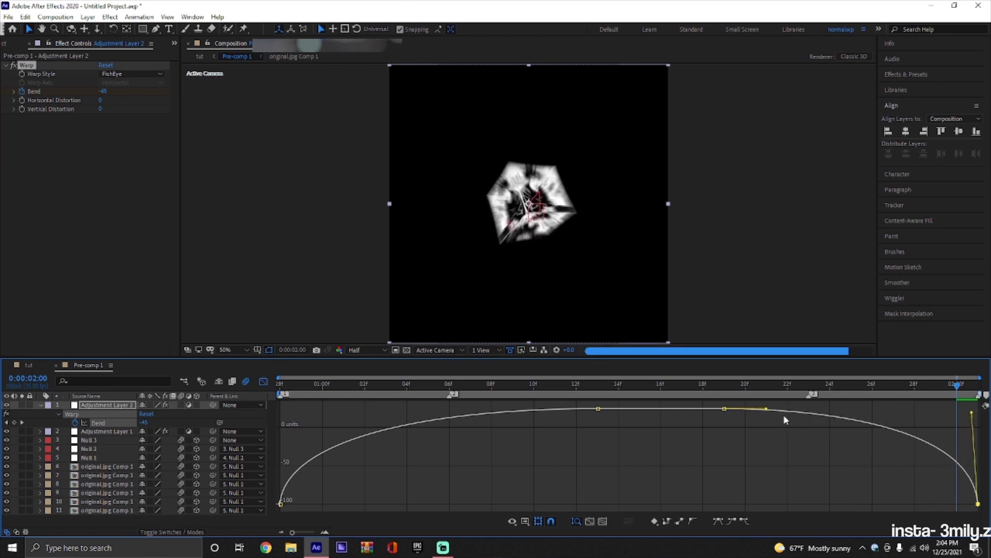
{"action": "left_click_drag", "start_coordinate": [768, 409], "coordinate": [854, 409]}
{"action": "key", "text": "space"}
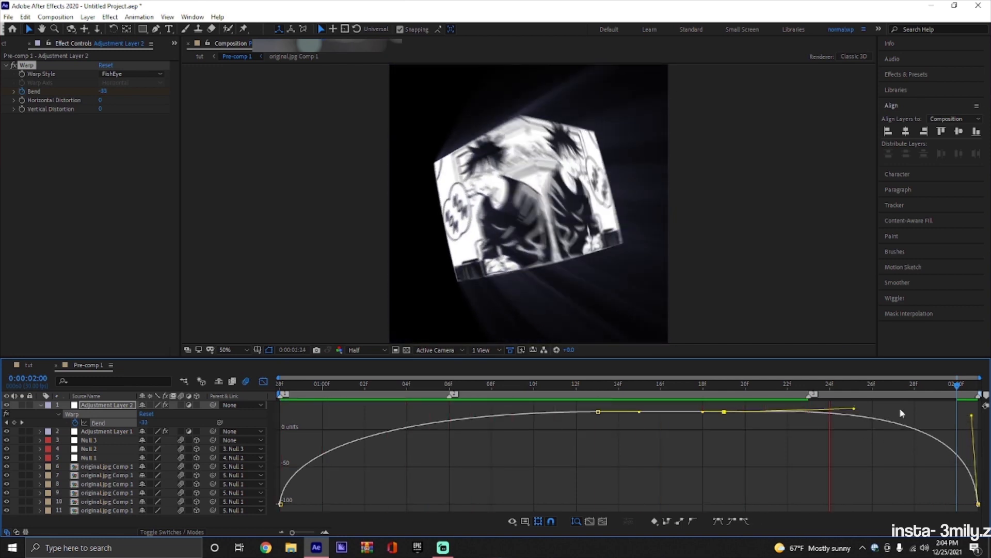
Switch to the tut composition, hide the Pre-comp 1 keyframes and preview the warped cube animation.
{"action": "left_click", "coordinate": [32, 365]}
{"action": "left_click_drag", "start_coordinate": [614, 385], "coordinate": [334, 392]}
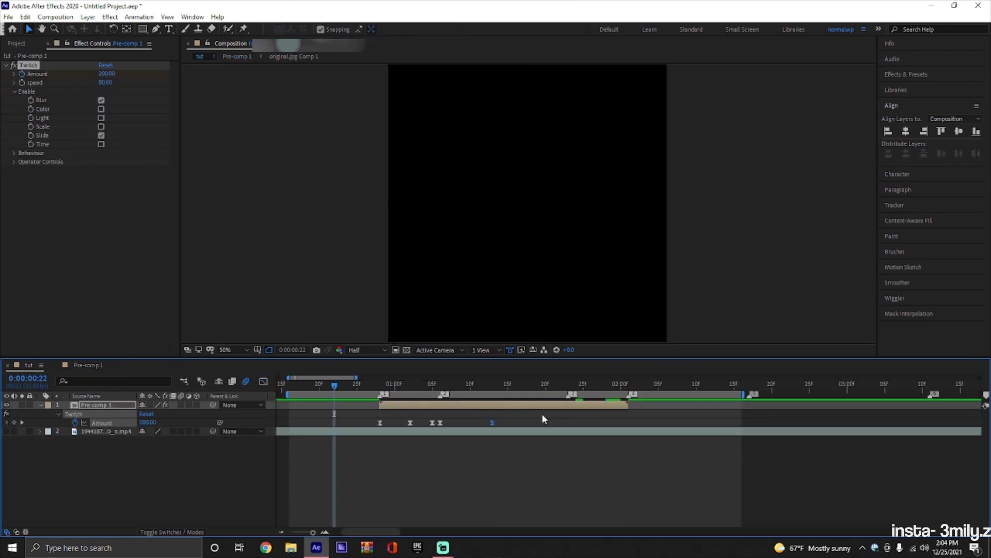
{"action": "key", "text": "space"}
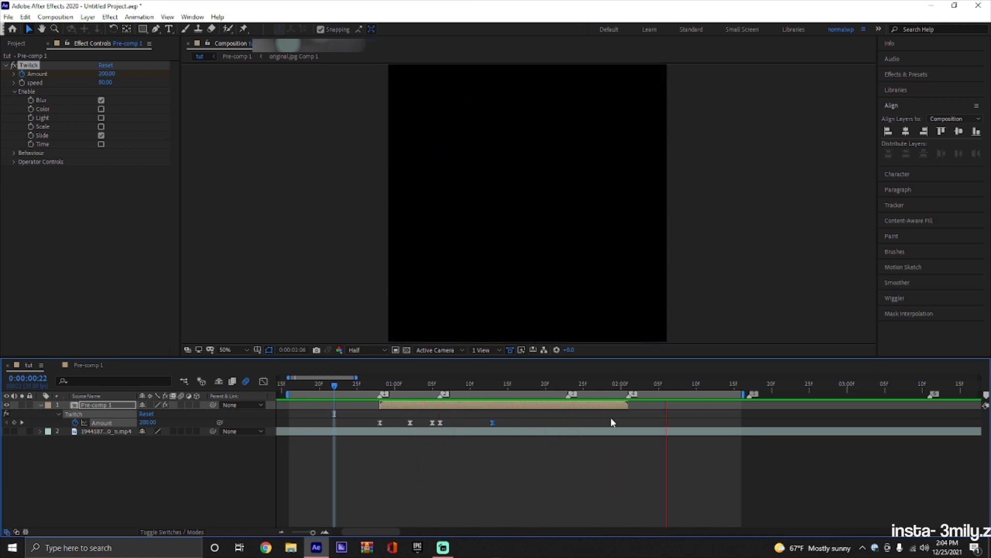
{"action": "key", "text": "space"}
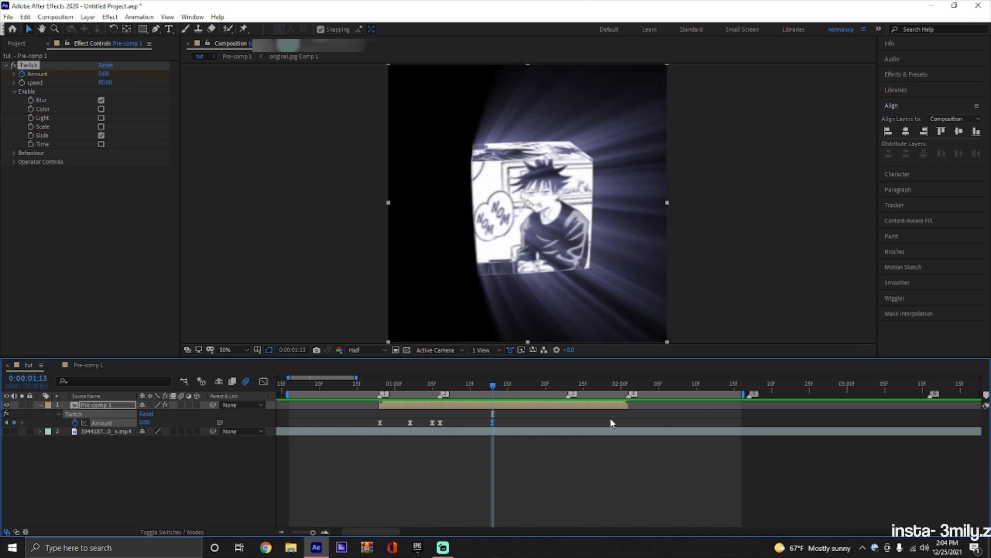
{"action": "left_click", "coordinate": [611, 419]}
{"action": "key", "text": "u"}
{"action": "left_click_drag", "start_coordinate": [493, 387], "coordinate": [439, 386]}
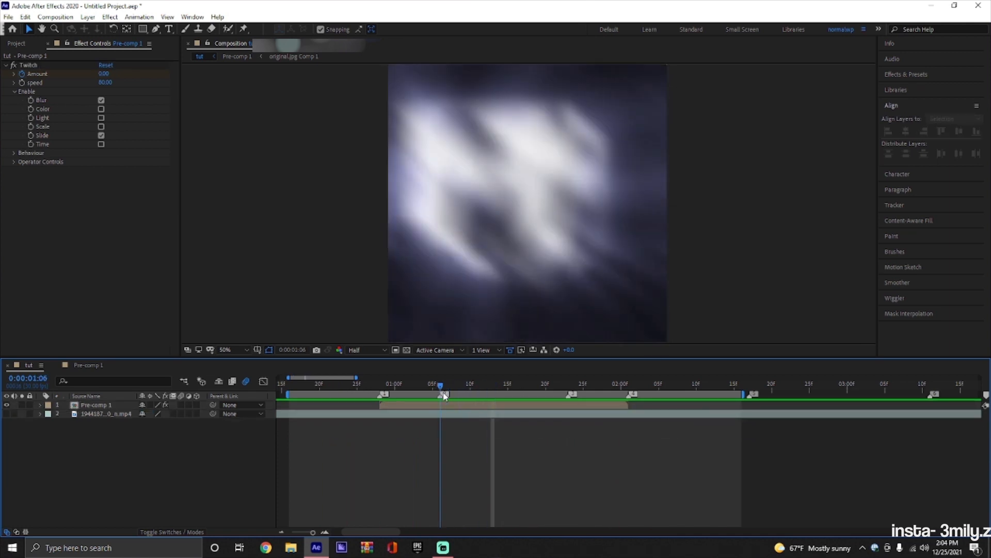
{"action": "left_click", "coordinate": [441, 404]}
{"action": "key", "text": "space"}
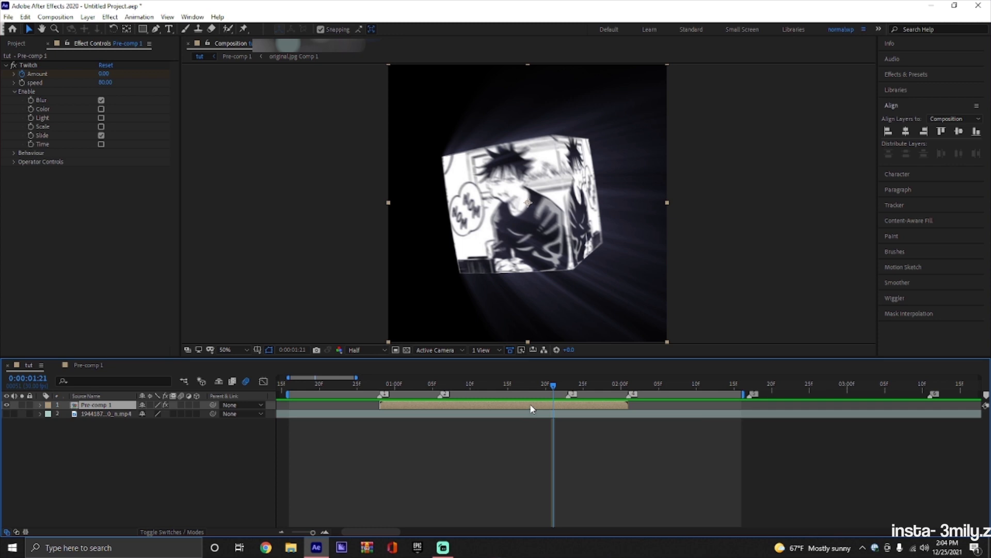
Duplicate the Pre-comp 1 layer and scale up the lower copy so the enlarged cube fills the frame as a background.
{"action": "left_click_drag", "start_coordinate": [553, 386], "coordinate": [507, 391]}
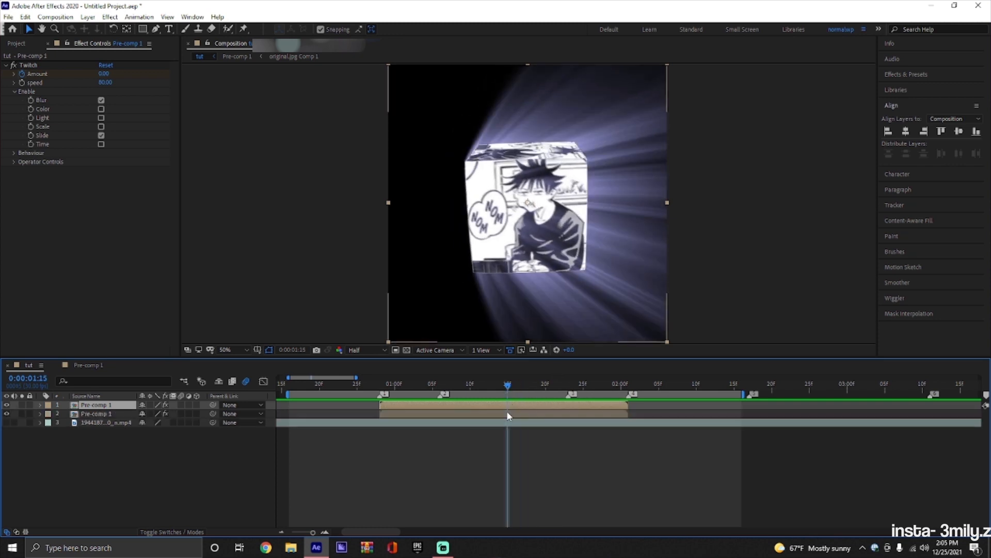
{"action": "key", "text": "ctrl+d"}
{"action": "key", "text": "s"}
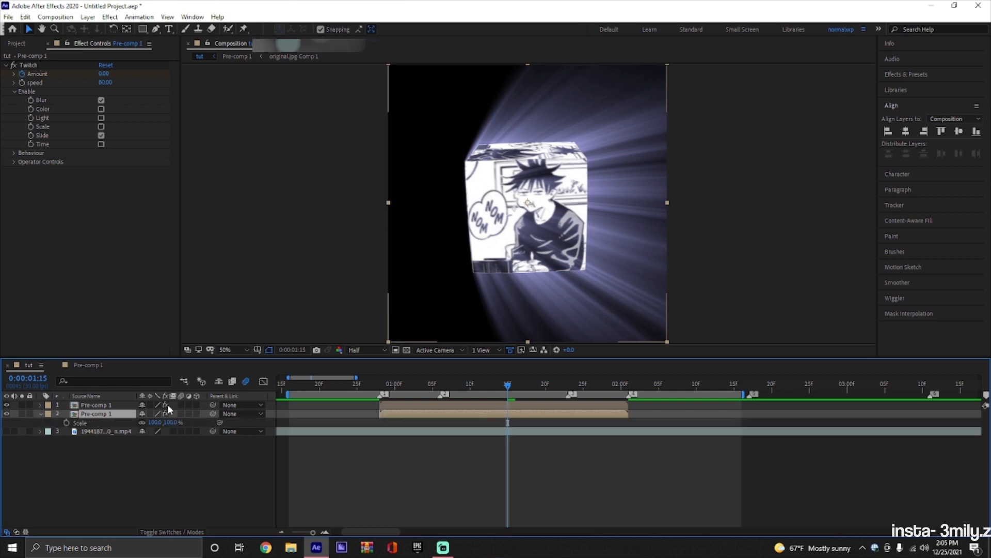
{"action": "left_click_drag", "start_coordinate": [170, 422], "coordinate": [219, 417]}
Set the opacity of the enlarged background Pre-comp 1 layer to 60%.
{"action": "key", "text": "t"}
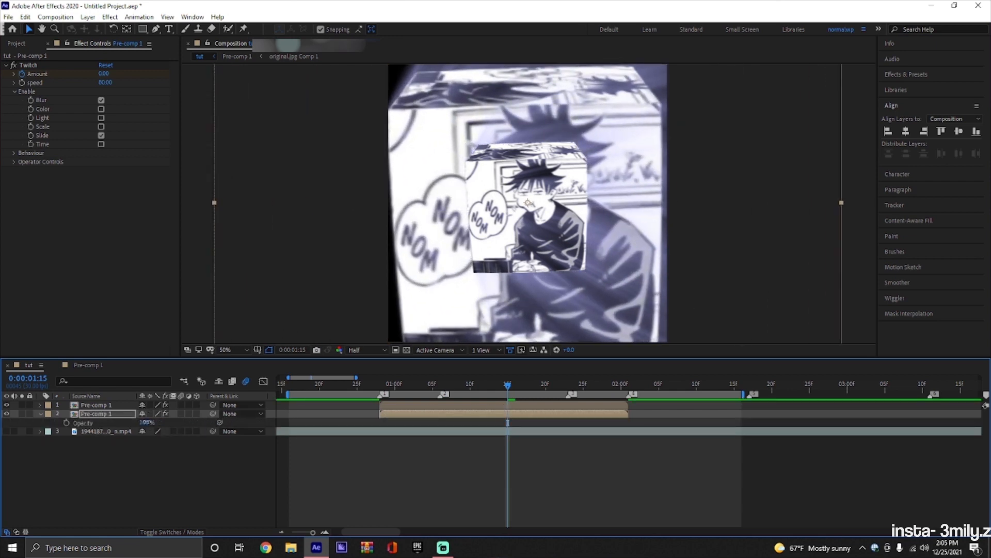
{"action": "left_click", "coordinate": [147, 422]}
{"action": "type", "text": "60"}
{"action": "key", "text": "Return"}
Apply the Tint effect to the background Pre-comp 1 layer and map white to the light blue A9A9FF.
{"action": "key", "text": "ctrl+space"}
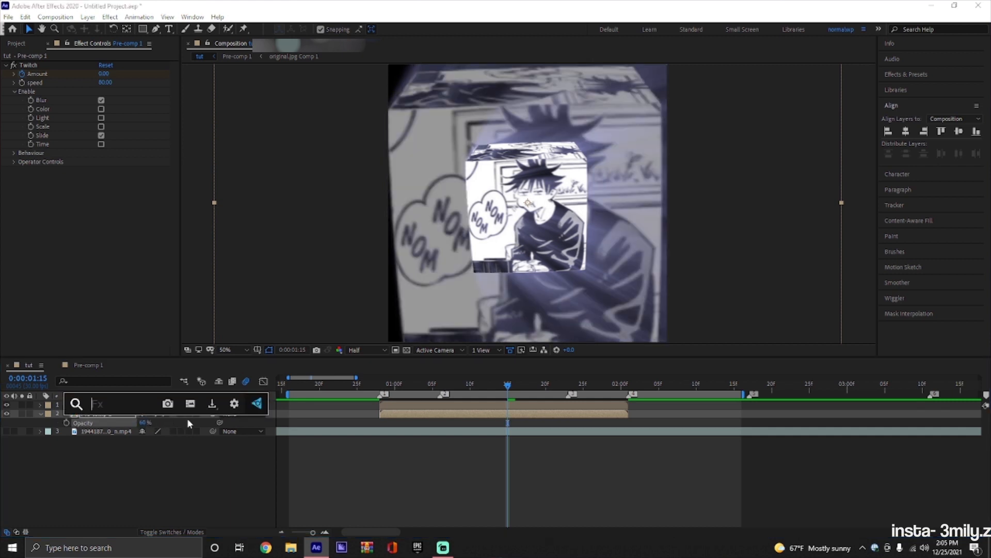
{"action": "type", "text": "tint"}
{"action": "left_click", "coordinate": [154, 464]}
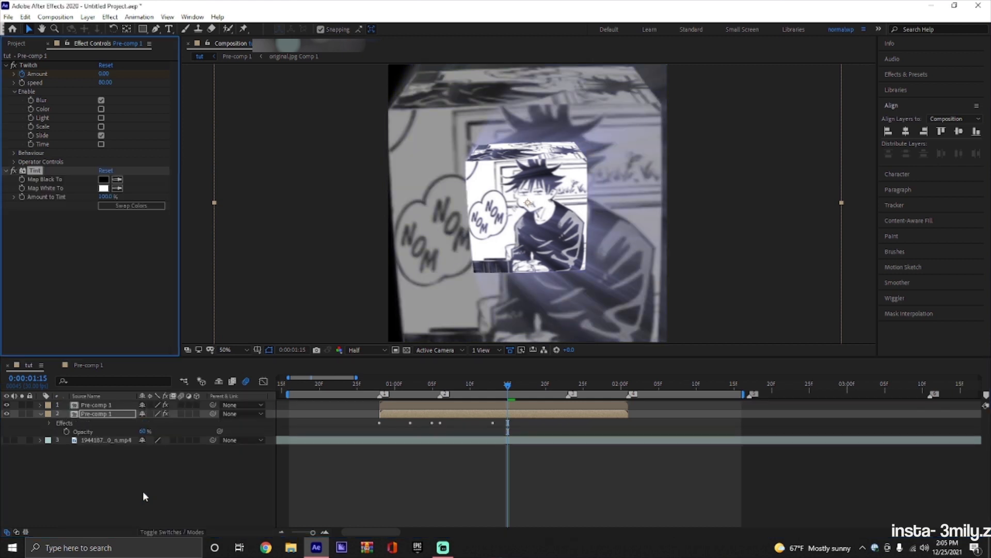
{"action": "left_click", "coordinate": [103, 188]}
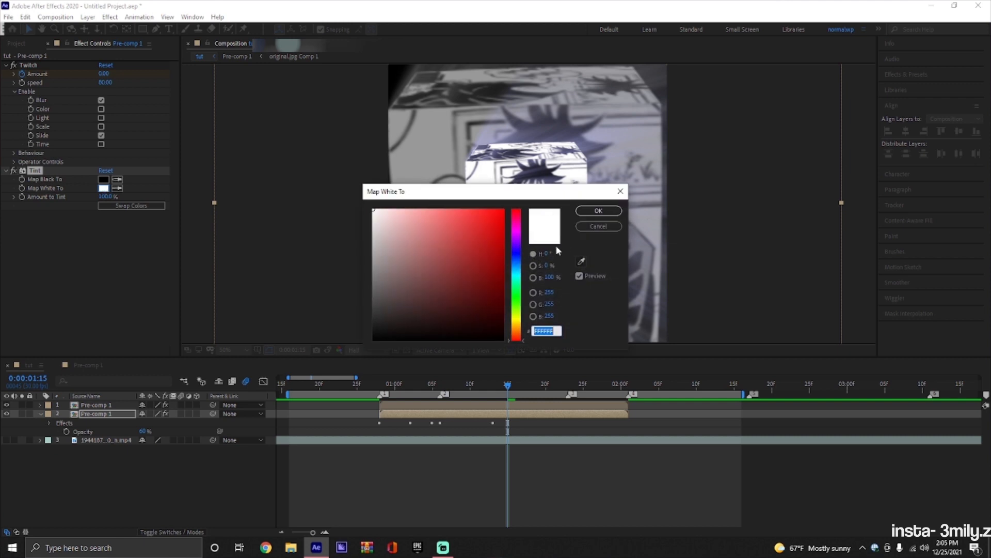
{"action": "left_click", "coordinate": [518, 255]}
{"action": "left_click", "coordinate": [416, 209]}
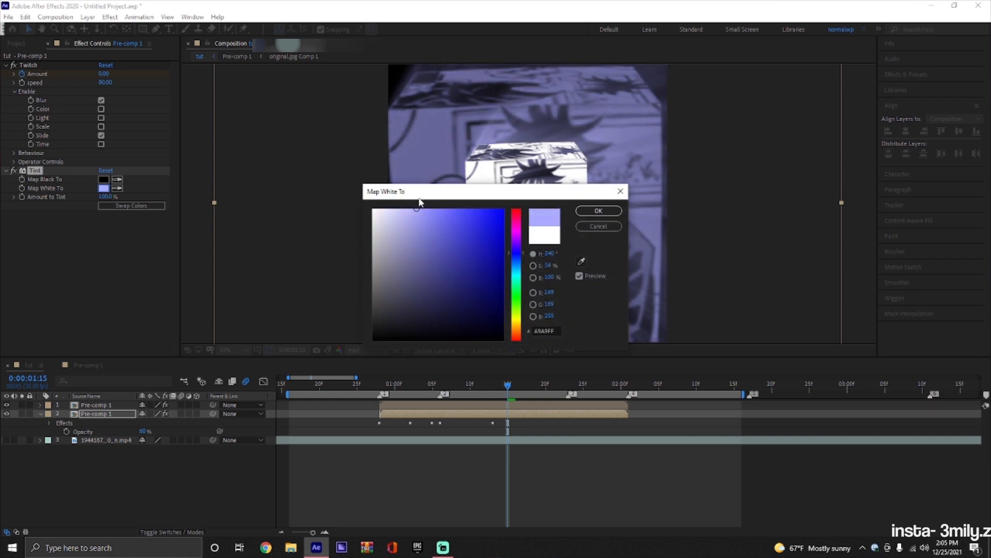
{"action": "left_click", "coordinate": [608, 207]}
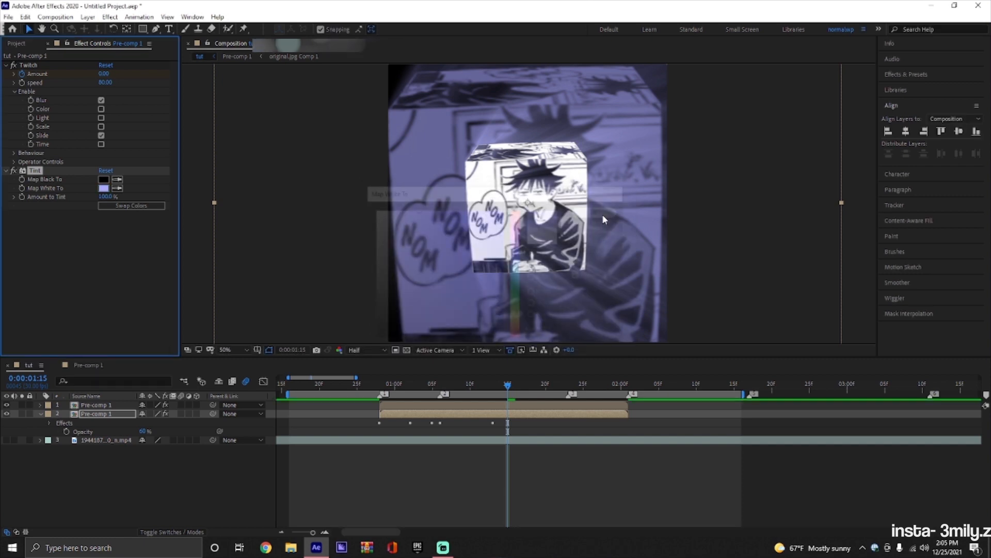
Flip the background Pre-comp 1 layer horizontally with the Flip preset and preview the result.
{"action": "mouse_move", "coordinate": [508, 384]}
{"action": "left_mouse_down"}
{"action": "mouse_move", "coordinate": [389, 394]}
{"action": "mouse_move", "coordinate": [413, 382]}
{"action": "mouse_move", "coordinate": [563, 388]}
{"action": "mouse_move", "coordinate": [500, 390]}
{"action": "left_mouse_up"}
{"action": "key", "text": "ctrl+space"}
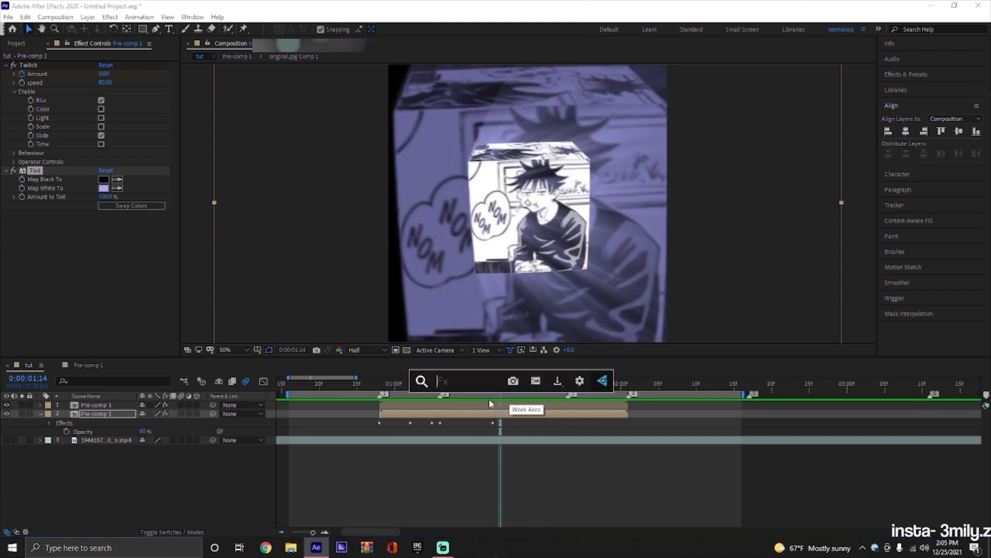
{"action": "type", "text": "flip"}
{"action": "left_click", "coordinate": [451, 416]}
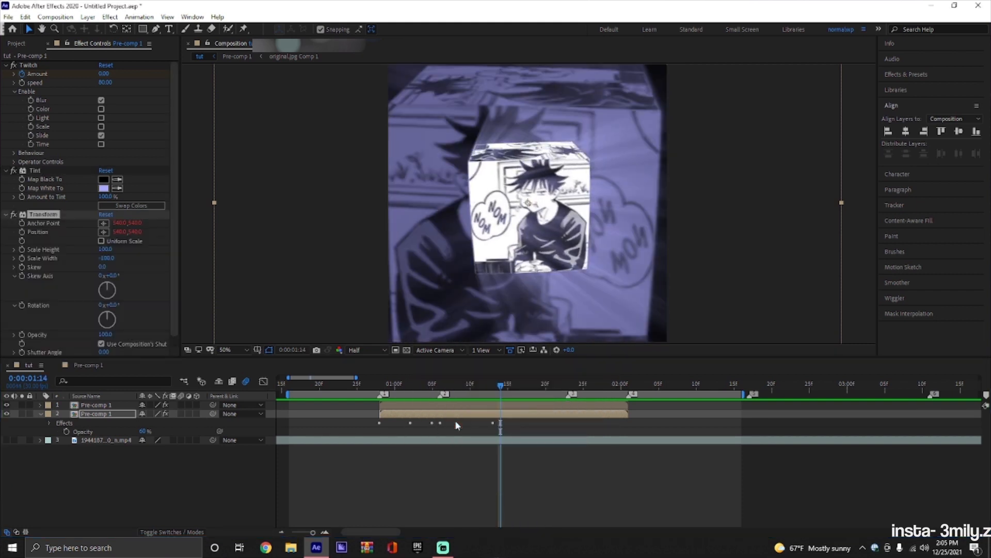
{"action": "key", "text": "space"}
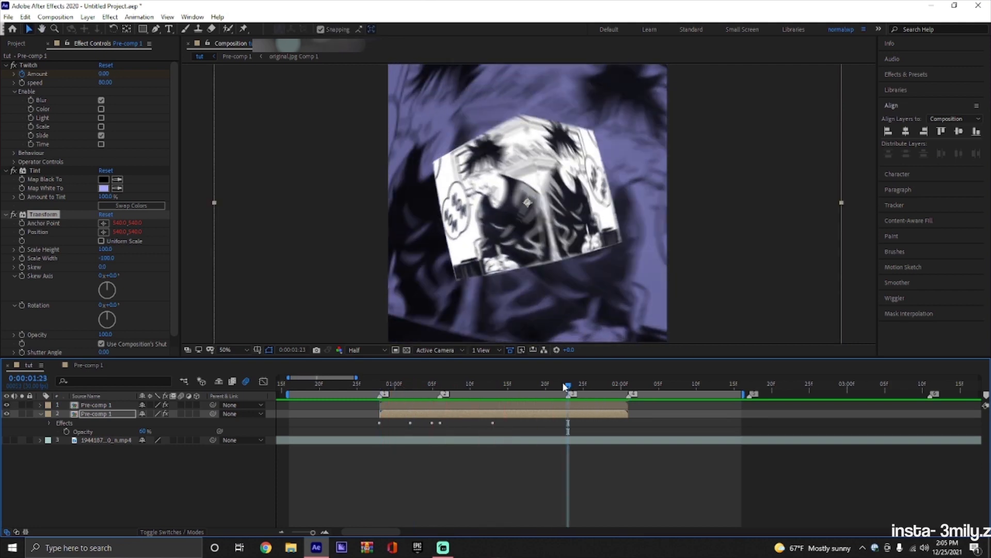
Apply Drop Shadow to the top Pre-comp 1 layer with a Distance of 28 and a Softness of 28.
{"action": "left_click_drag", "start_coordinate": [566, 386], "coordinate": [497, 401]}
{"action": "left_click", "coordinate": [411, 406]}
{"action": "key", "text": "ctrl+space"}
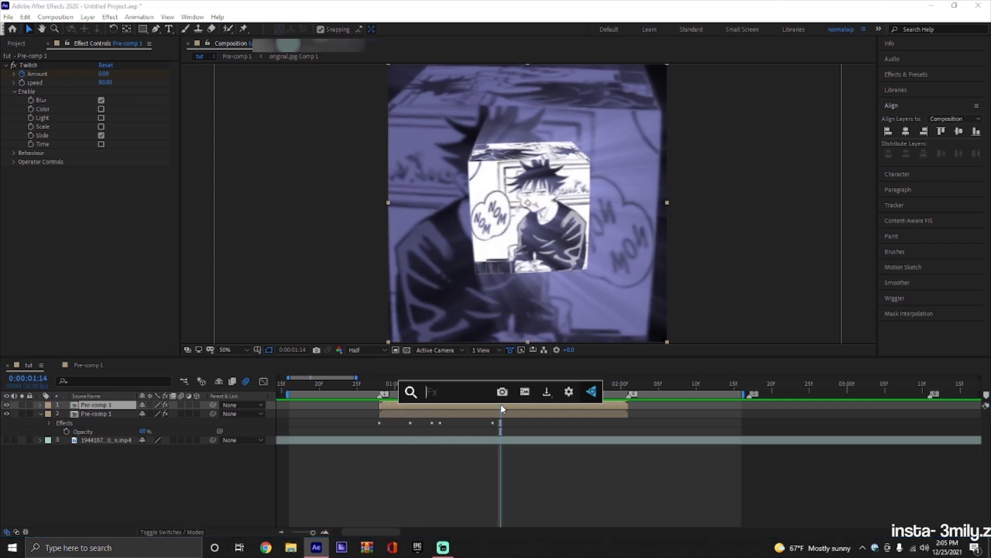
{"action": "type", "text": "dr"}
{"action": "left_click", "coordinate": [484, 420]}
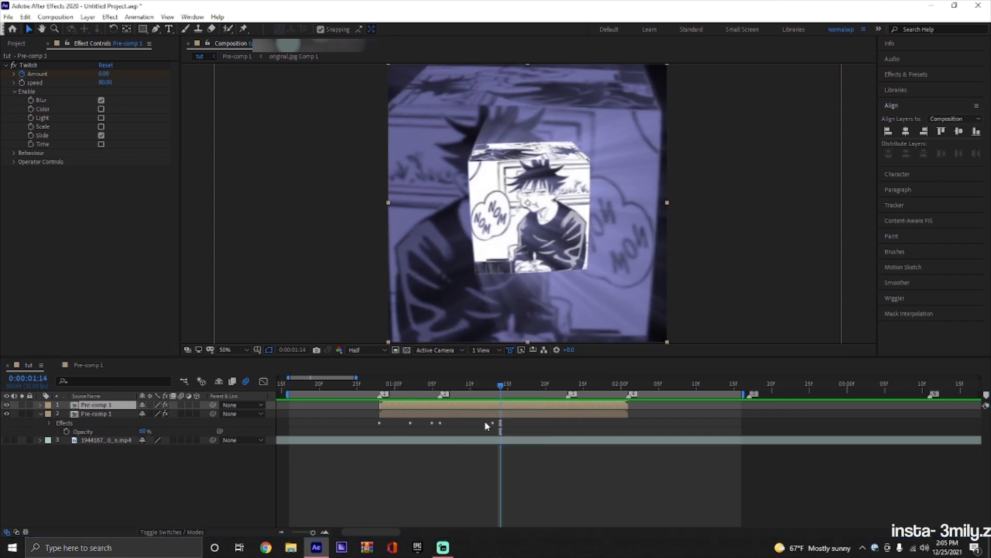
{"action": "left_click_drag", "start_coordinate": [105, 227], "coordinate": [118, 236]}
Preview the composition from before the cube's entrance to check the drop shadow and tinted background.
{"action": "key", "text": "space"}
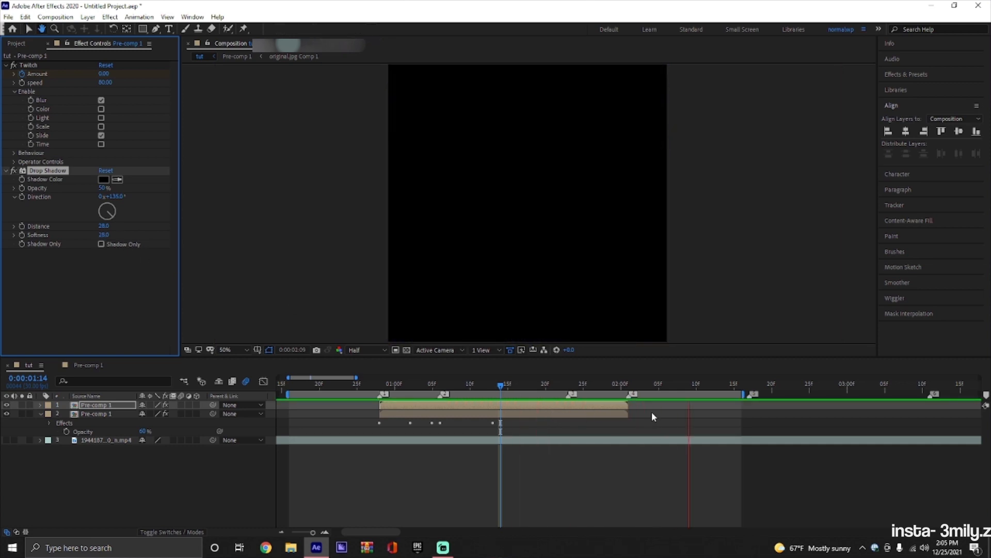
{"action": "key", "text": "space"}
{"action": "left_click_drag", "start_coordinate": [687, 386], "coordinate": [357, 388]}
{"action": "key", "text": "Page_Up"}
{"action": "key", "text": "Page_Up"}
{"action": "key", "text": "space"}
{"action": "key", "text": "space"}
Duplicate the top Pre-comp 1 layer that carries the drop shadow.
{"action": "left_click", "coordinate": [540, 407]}
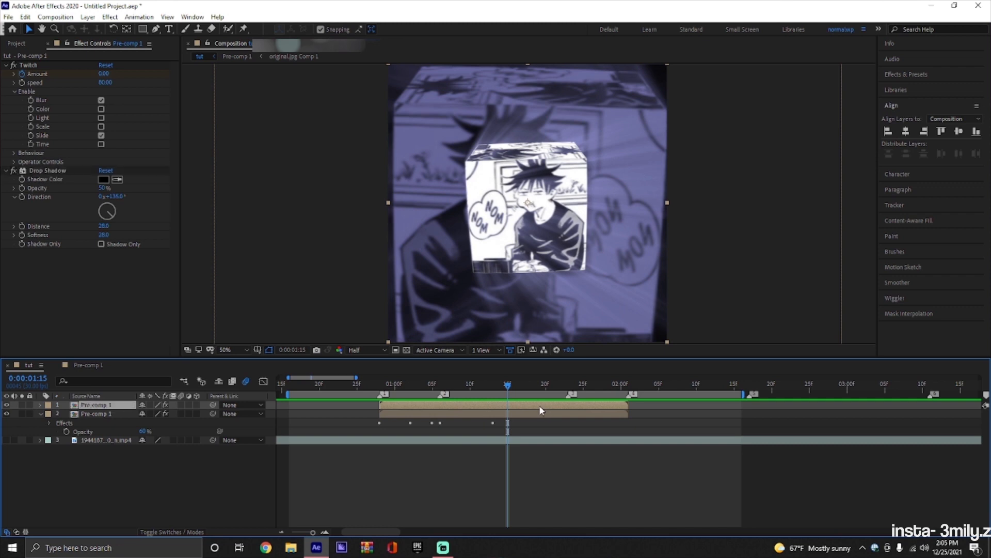
{"action": "key", "text": "ctrl+d"}
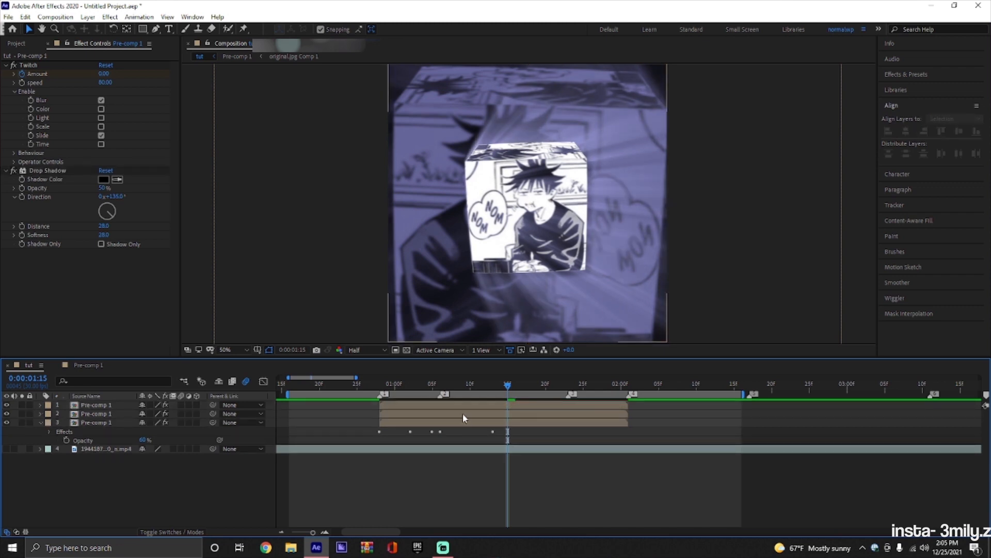
Scale the middle Pre-comp 1 copy up to 122%.
{"action": "left_click", "coordinate": [463, 413]}
{"action": "key", "text": "s"}
{"action": "left_click_drag", "start_coordinate": [174, 423], "coordinate": [182, 418]}
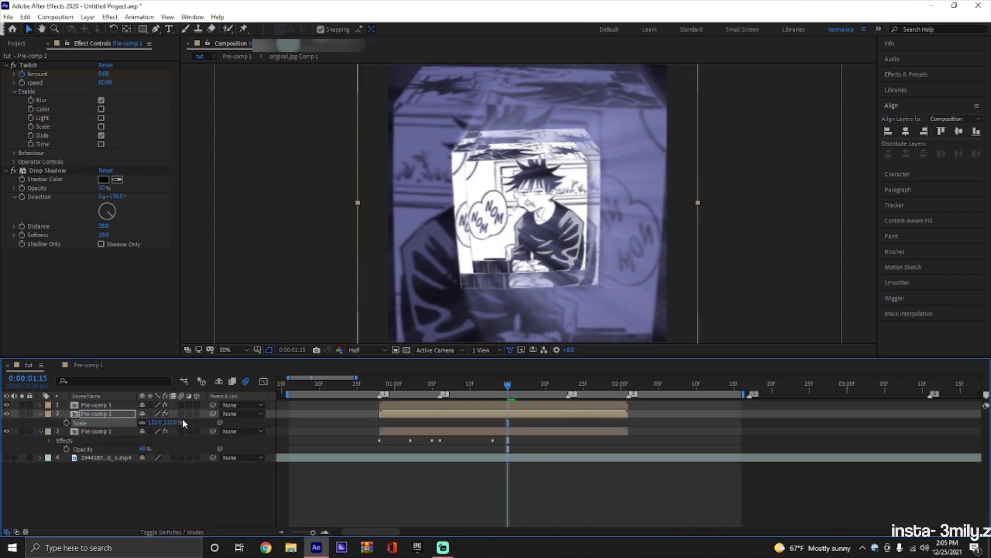
Apply the BCC LED effect to the middle Pre-comp 1 layer with an LED Size X of 3.50.
{"action": "key", "text": "ctrl+space"}
{"action": "type", "text": "ked"}
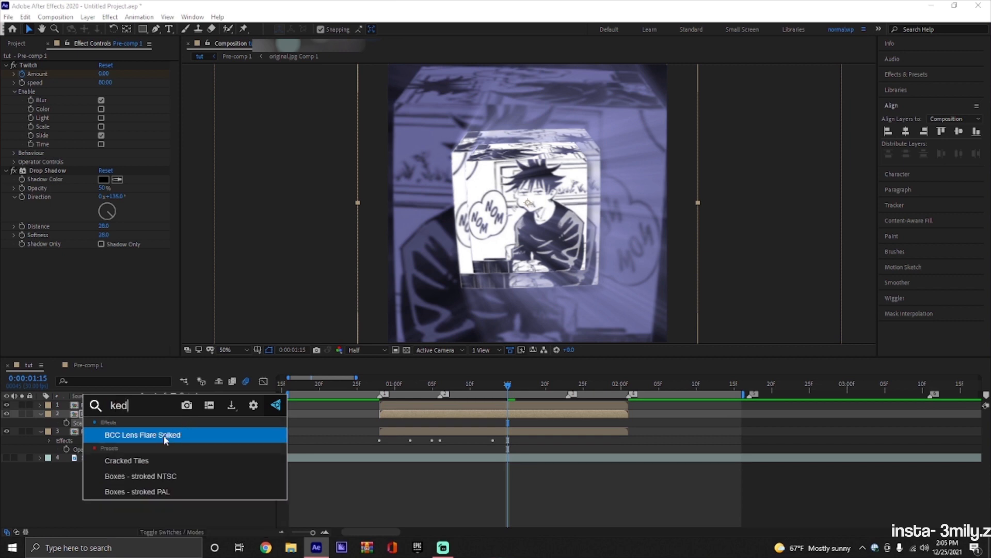
{"action": "key", "text": "BackSpace"}
{"action": "key", "text": "BackSpace"}
{"action": "key", "text": "BackSpace"}
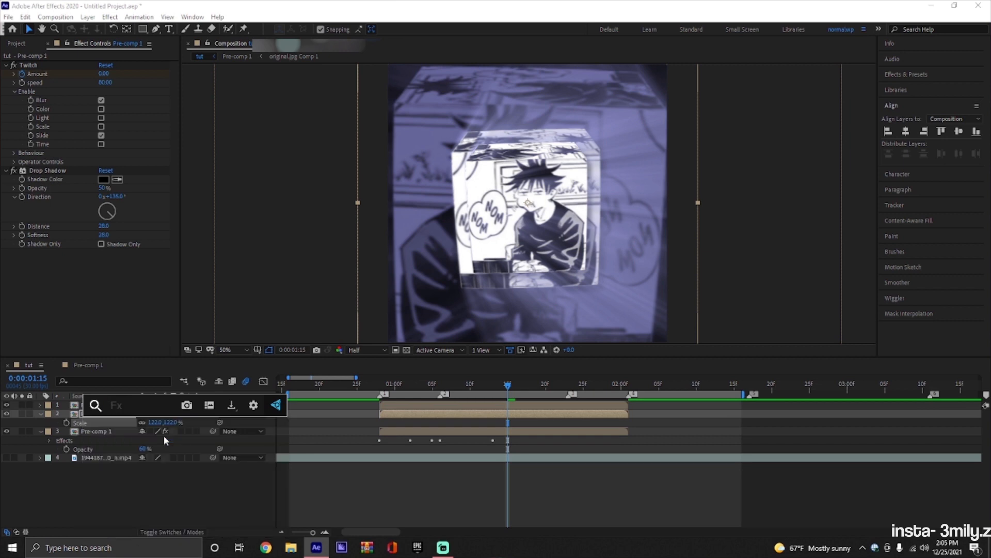
{"action": "type", "text": "led"}
{"action": "left_click", "coordinate": [163, 435]}
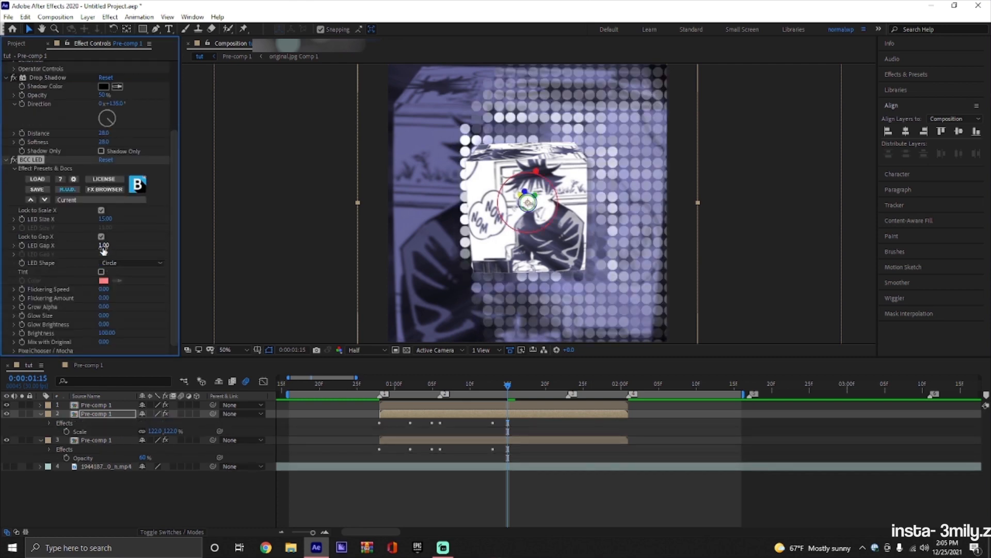
{"action": "left_click_drag", "start_coordinate": [105, 218], "coordinate": [34, 224]}
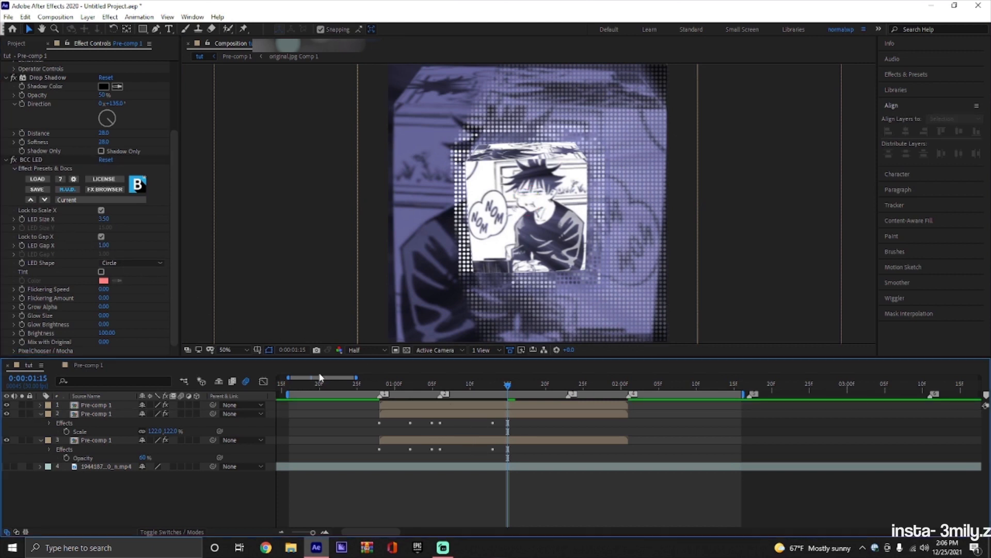
Copy the Tint effect from the bottom Pre-comp 1 layer onto the middle Pre-comp 1 layer with the LED effect.
{"action": "left_click", "coordinate": [433, 442]}
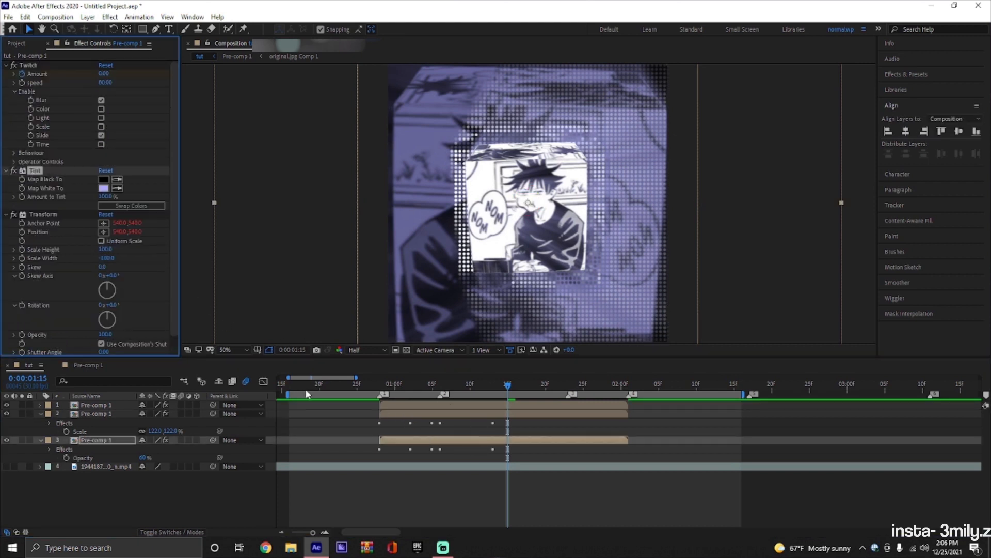
{"action": "left_click", "coordinate": [431, 414]}
{"action": "key", "text": "comma"}
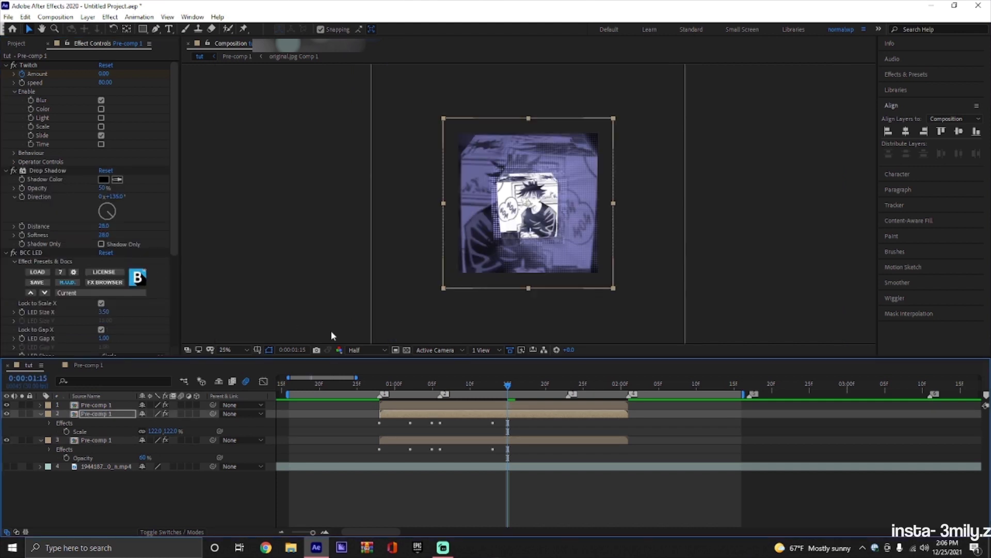
{"action": "key", "text": "period"}
Apply the Glow effect to the middle Pre-comp 1 layer with a Glow Radius of 171.
{"action": "key", "text": "ctrl+space"}
{"action": "type", "text": "glo"}
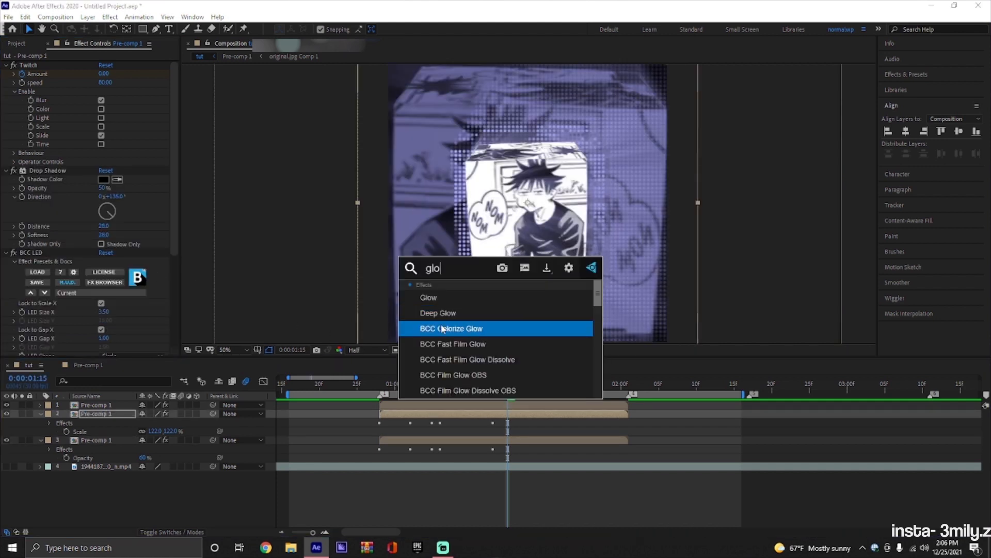
{"action": "left_click", "coordinate": [438, 298]}
{"action": "left_click_drag", "start_coordinate": [124, 232], "coordinate": [190, 233]}
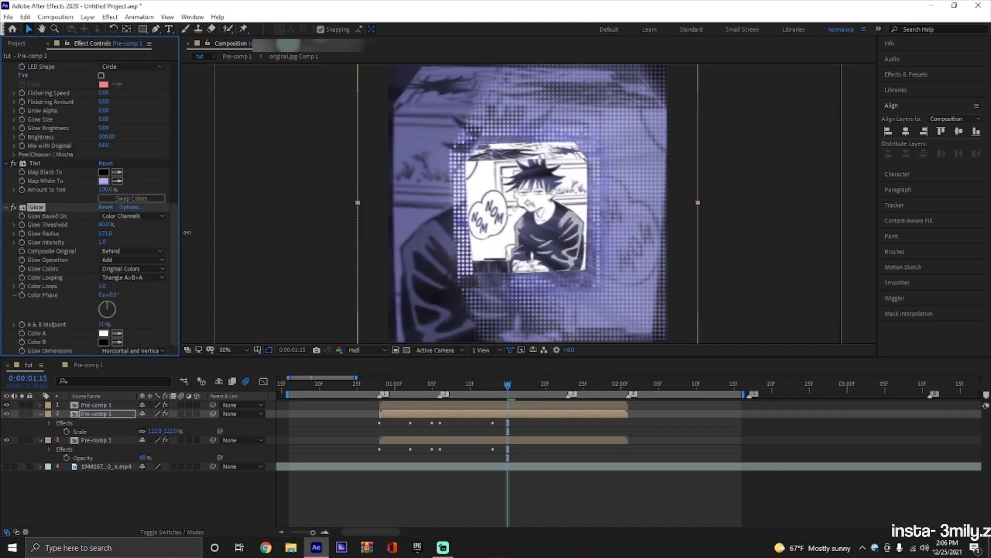
Preview the composition from before the cube's entrance and scrub through the cube's motion to check the tinted, glowing LED layer.
{"action": "left_click_drag", "start_coordinate": [506, 388], "coordinate": [365, 381]}
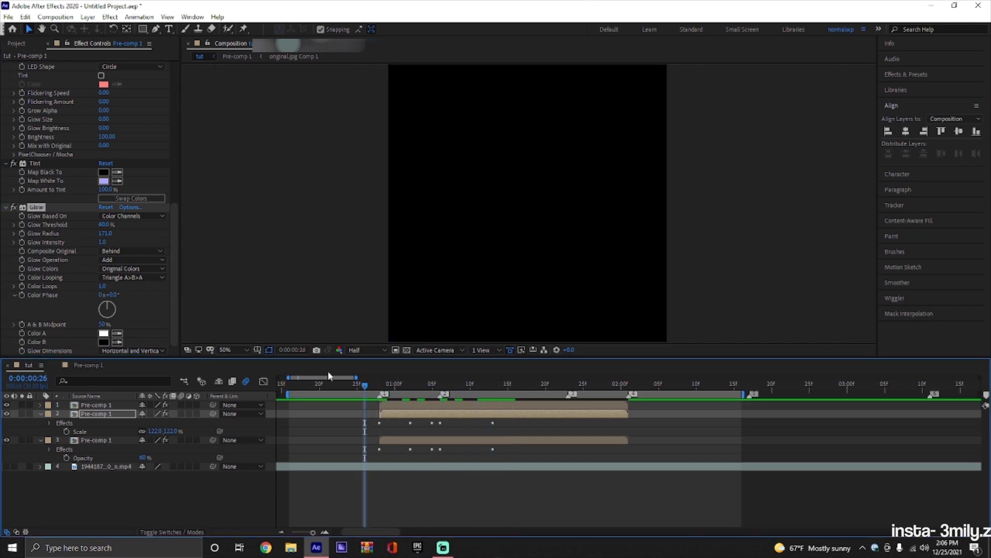
{"action": "key", "text": "space"}
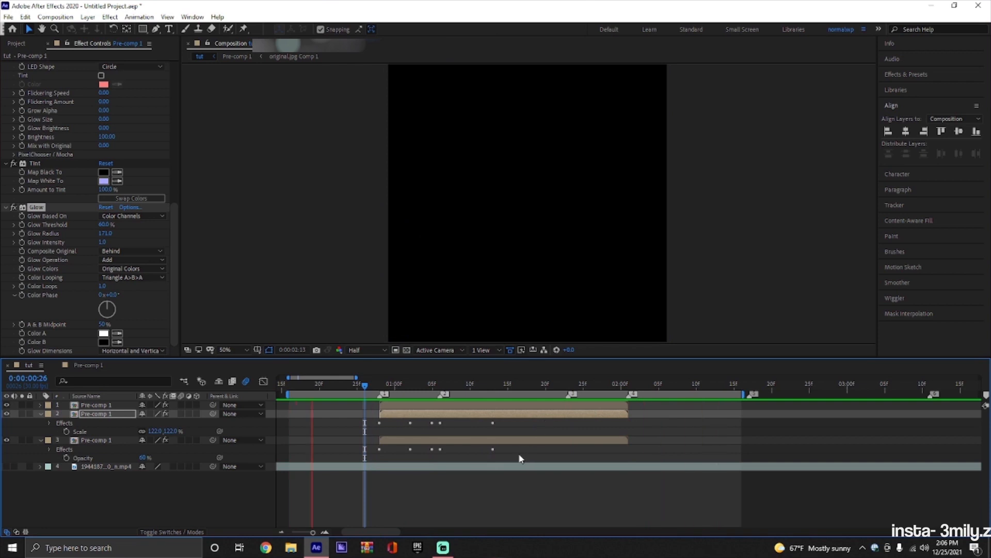
{"action": "key", "text": "space"}
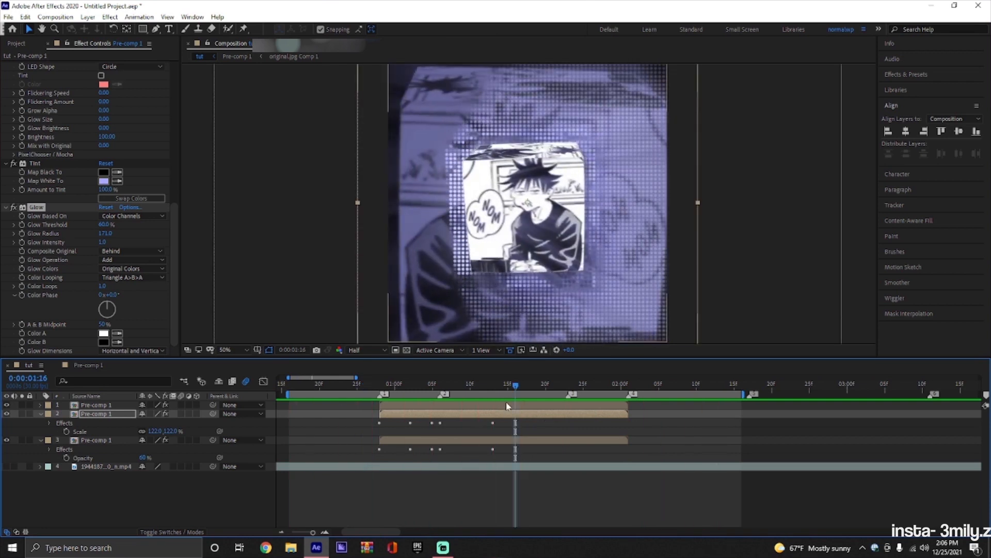
{"action": "left_click", "coordinate": [537, 426]}
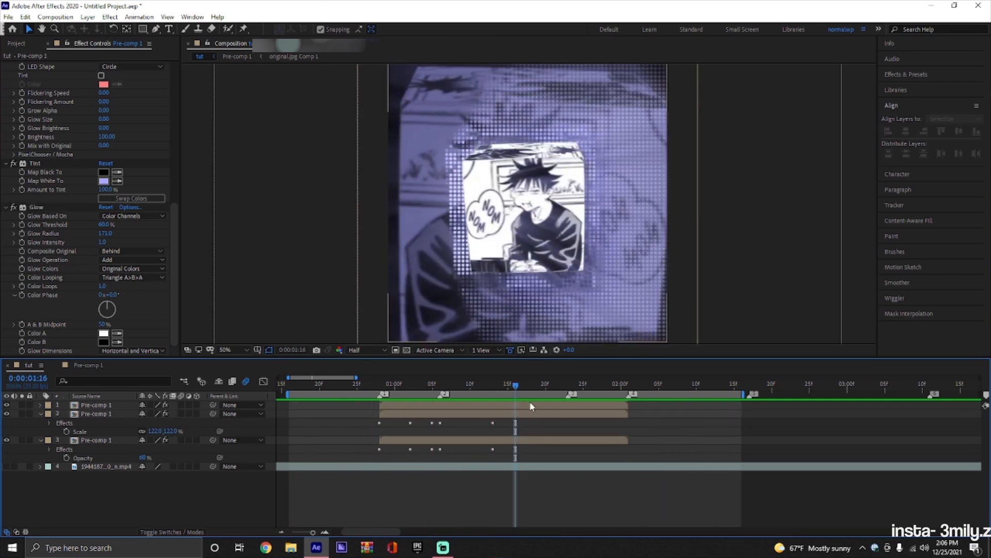
{"action": "left_click_drag", "start_coordinate": [516, 387], "coordinate": [410, 397]}
{"action": "left_click", "coordinate": [423, 416]}
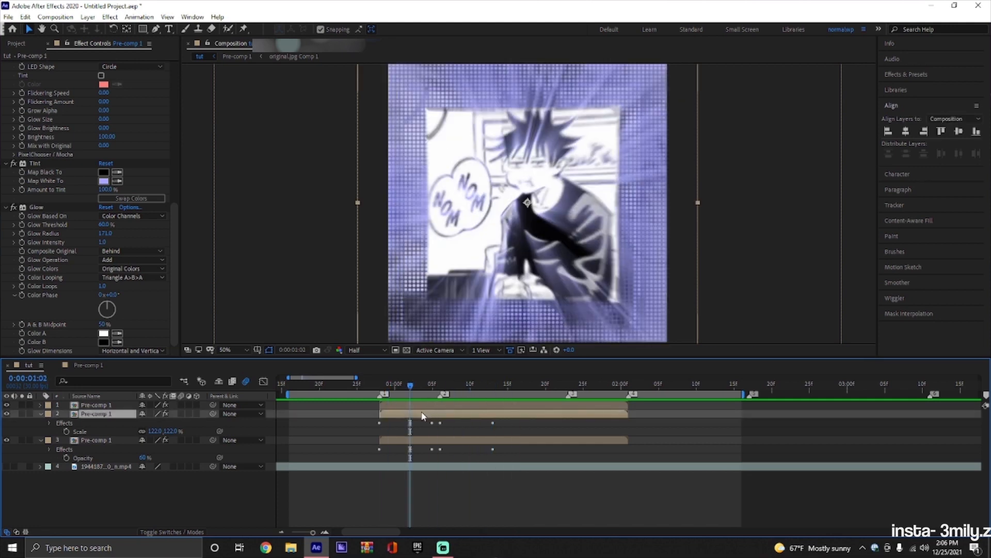
{"action": "key", "text": "space"}
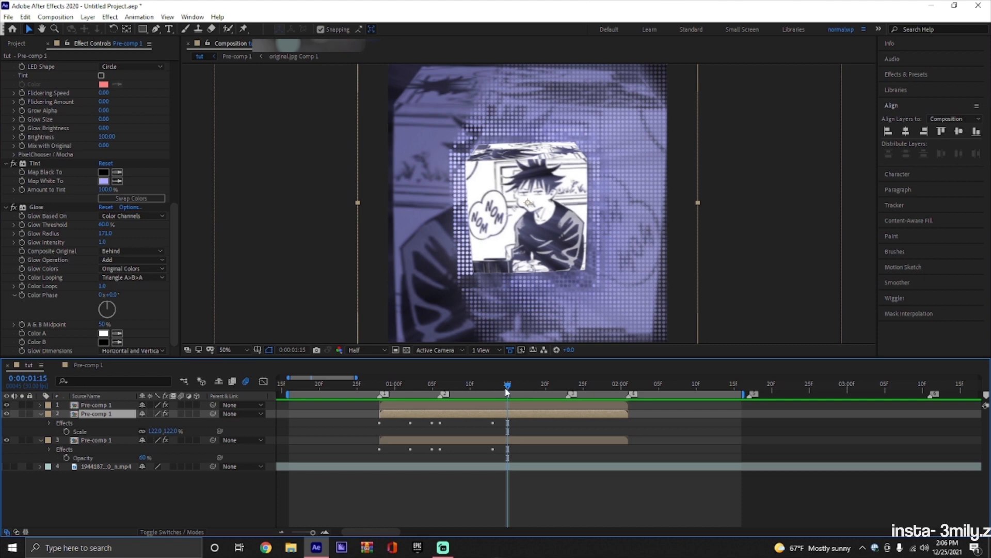
{"action": "left_click_drag", "start_coordinate": [507, 391], "coordinate": [475, 405]}
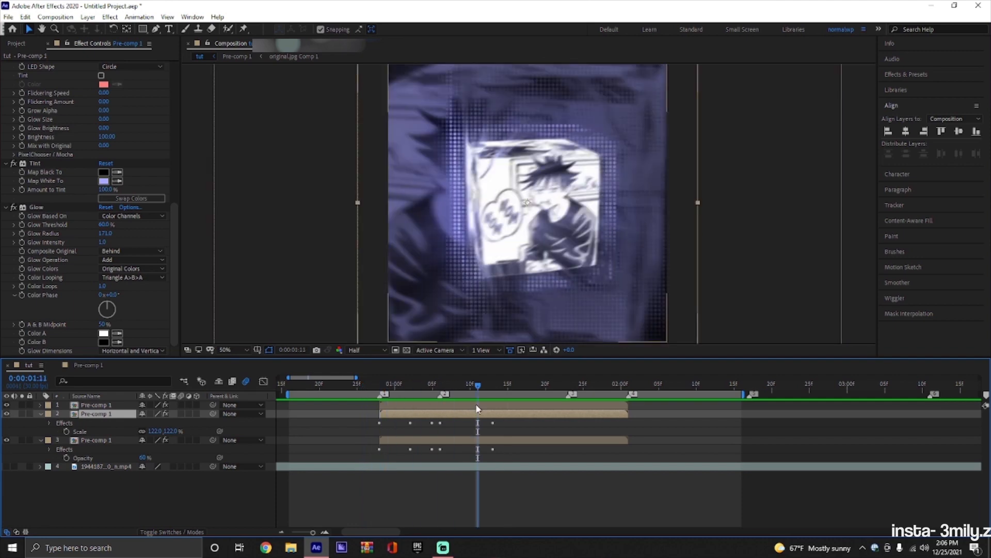